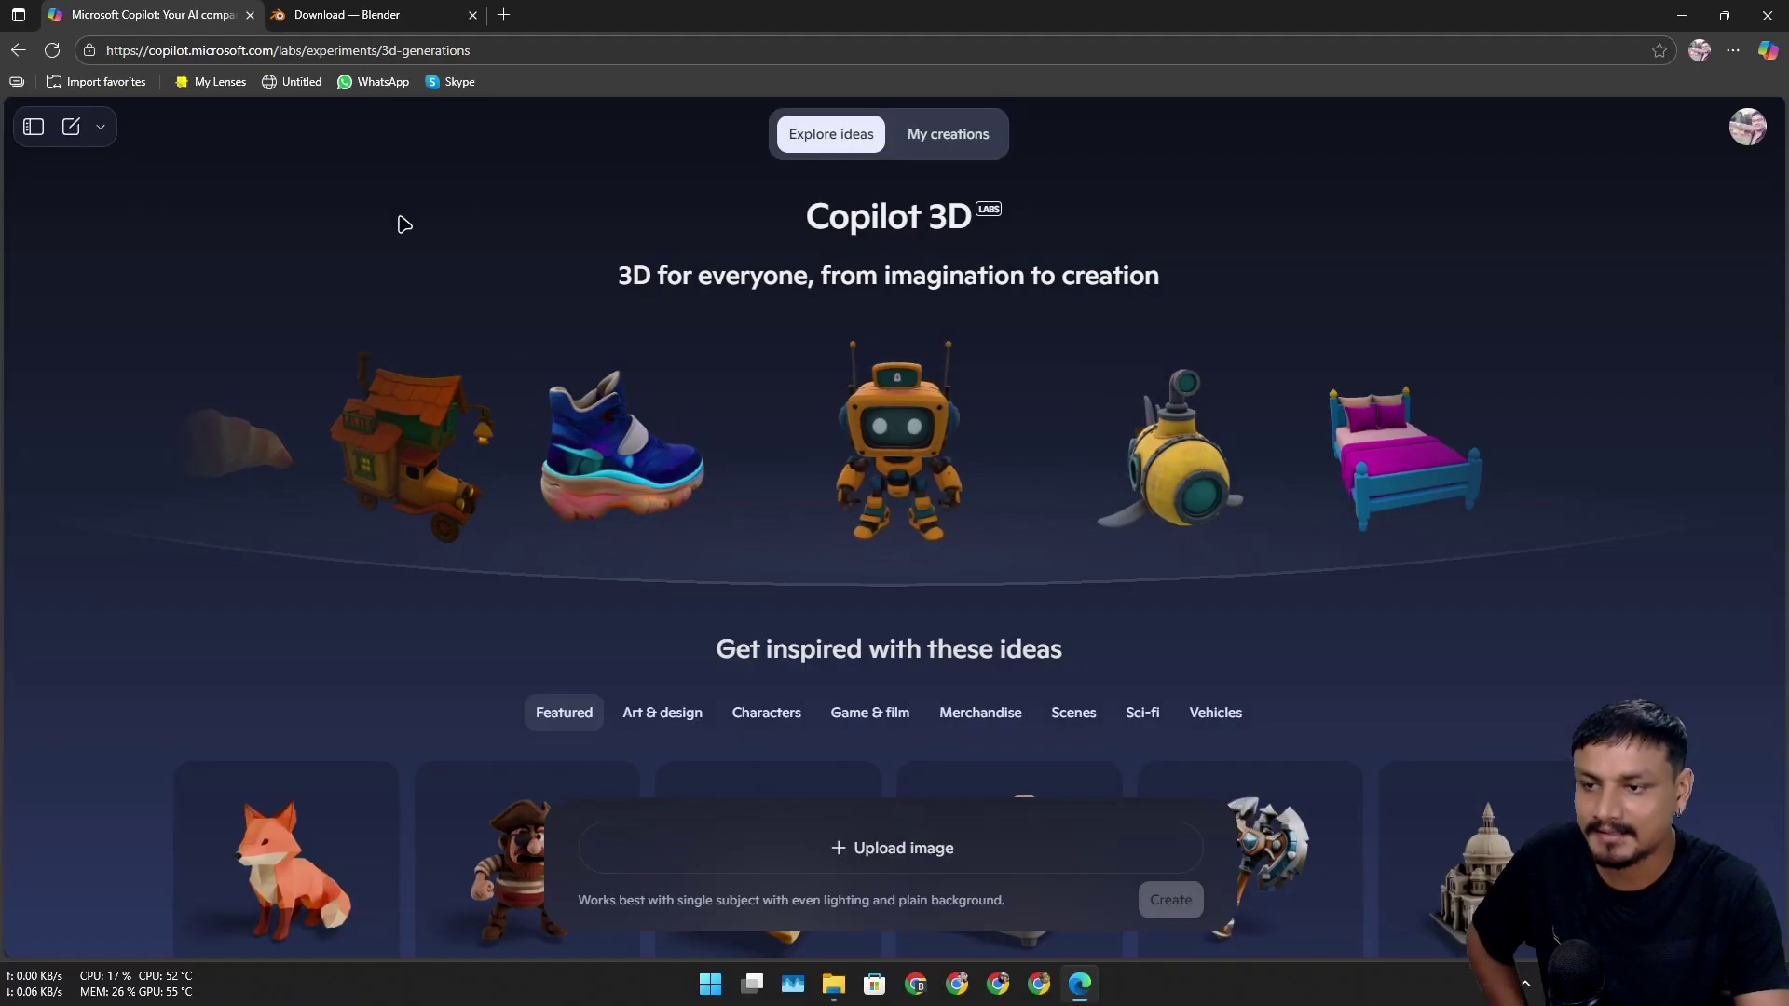
# Highlight the Copilot 3D heading and scroll through the Explore ideas page.
pyautogui.moveTo(806, 218); pyautogui.dragTo(952, 226)
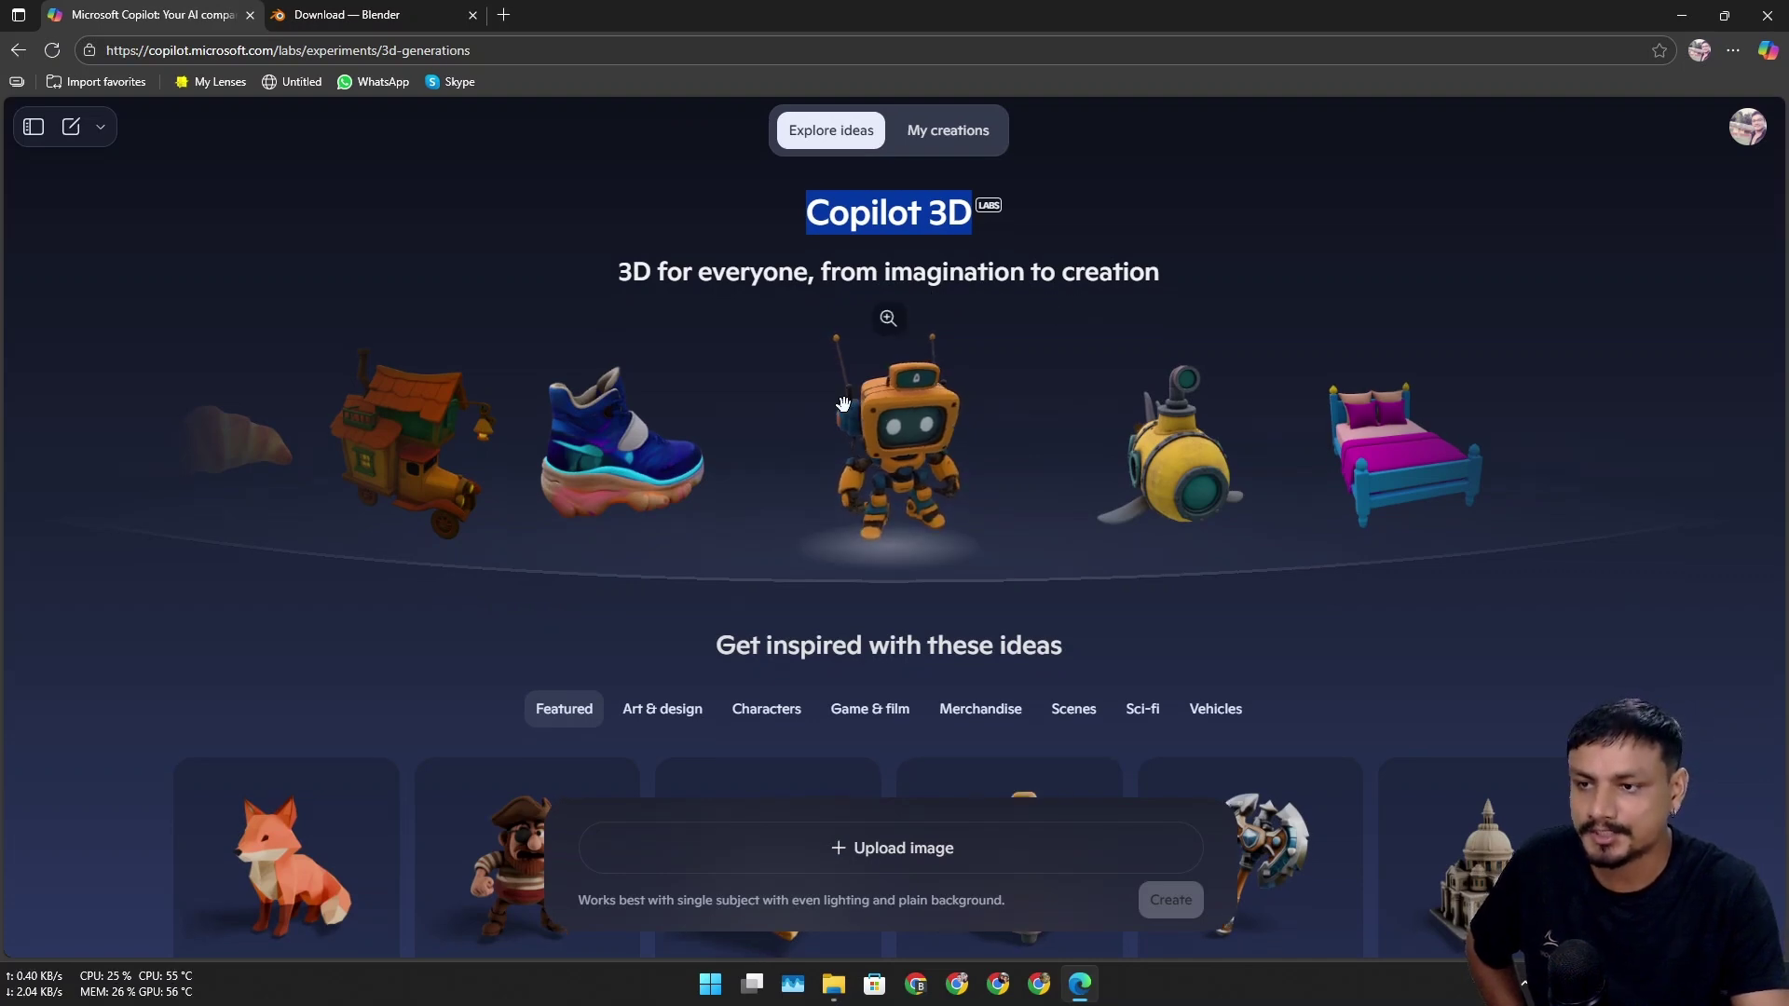
pyautogui.scroll(-6, 863, 427)
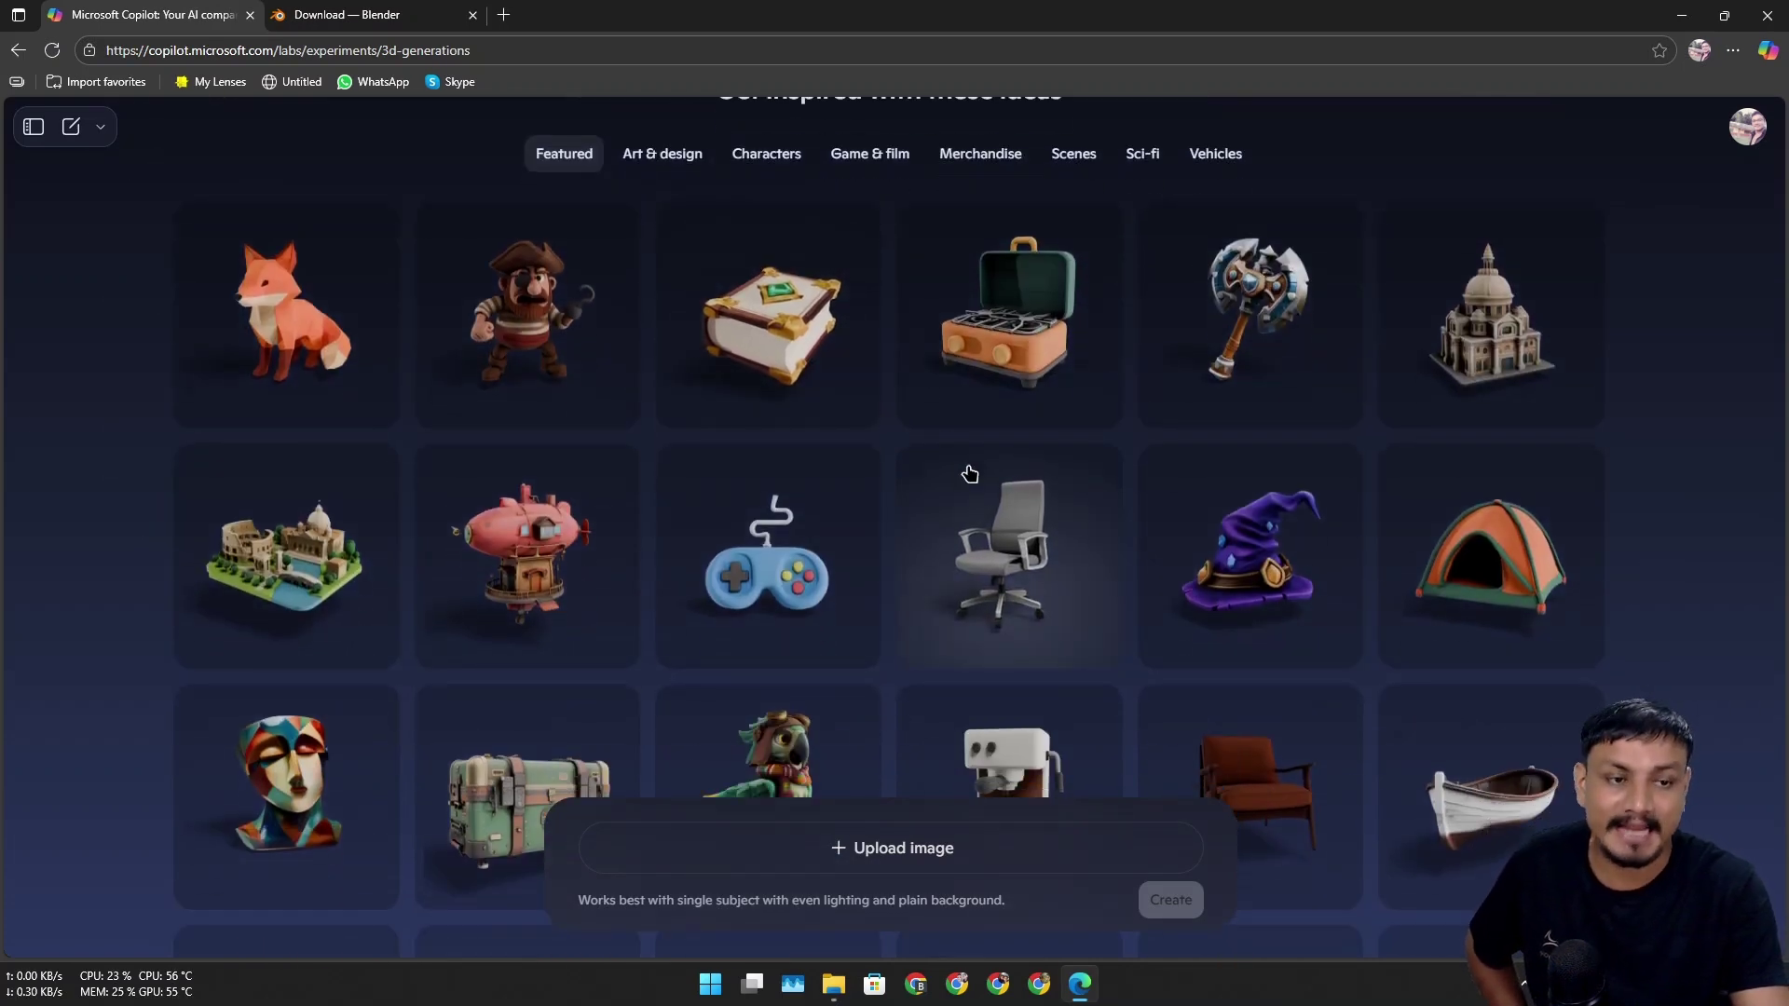
pyautogui.scroll(-2, 879, 464)
pyautogui.scroll(8, 926, 431)
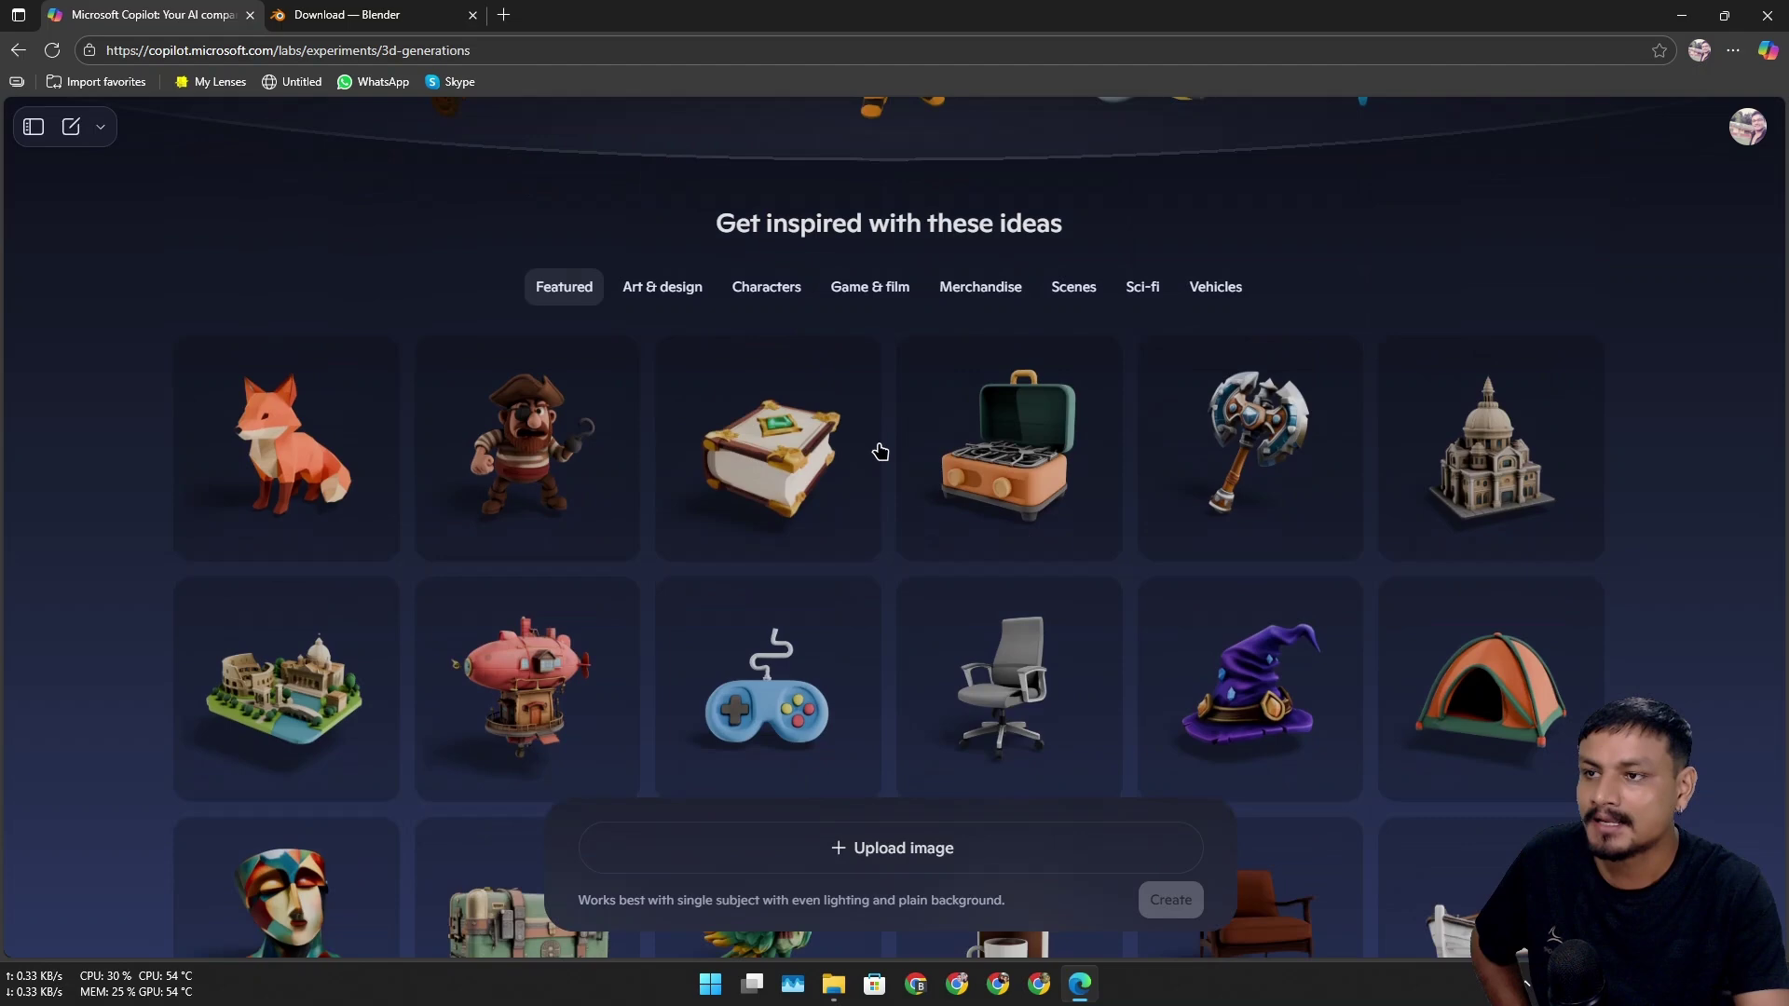
# Switch to My creations, open the Shrek model in the 3D viewer and orbit to its side.
pyautogui.click(946, 136)
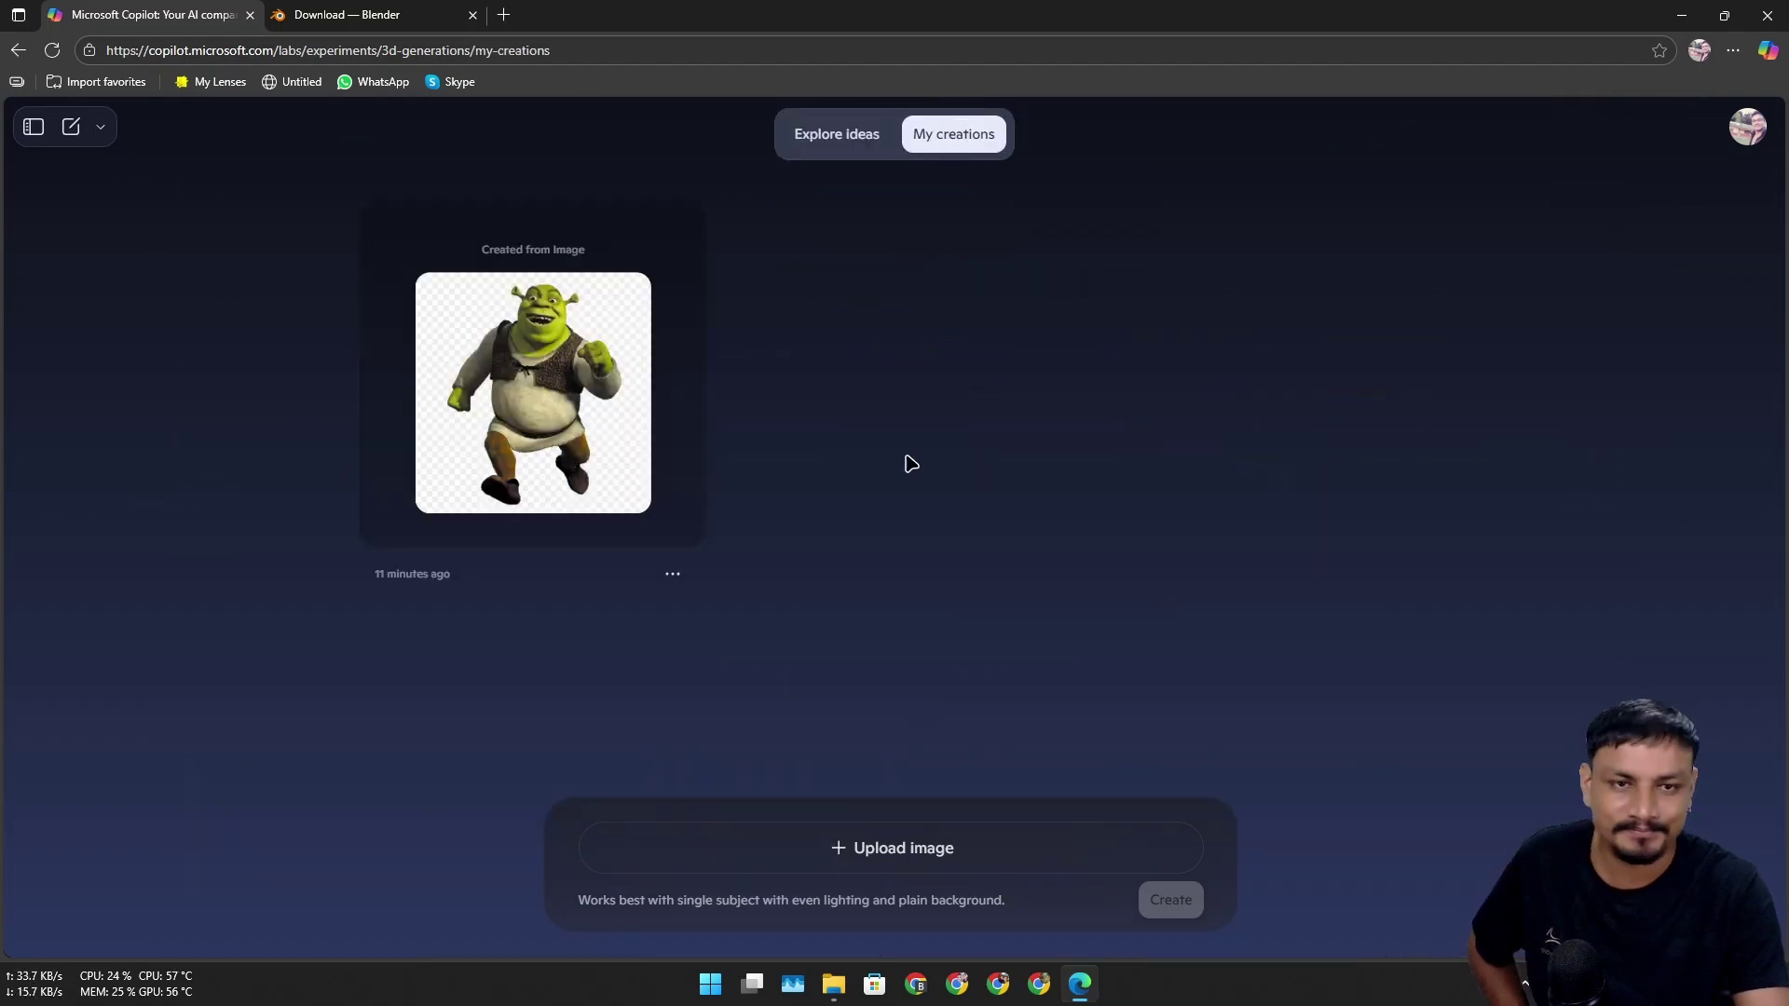
pyautogui.click(556, 420)
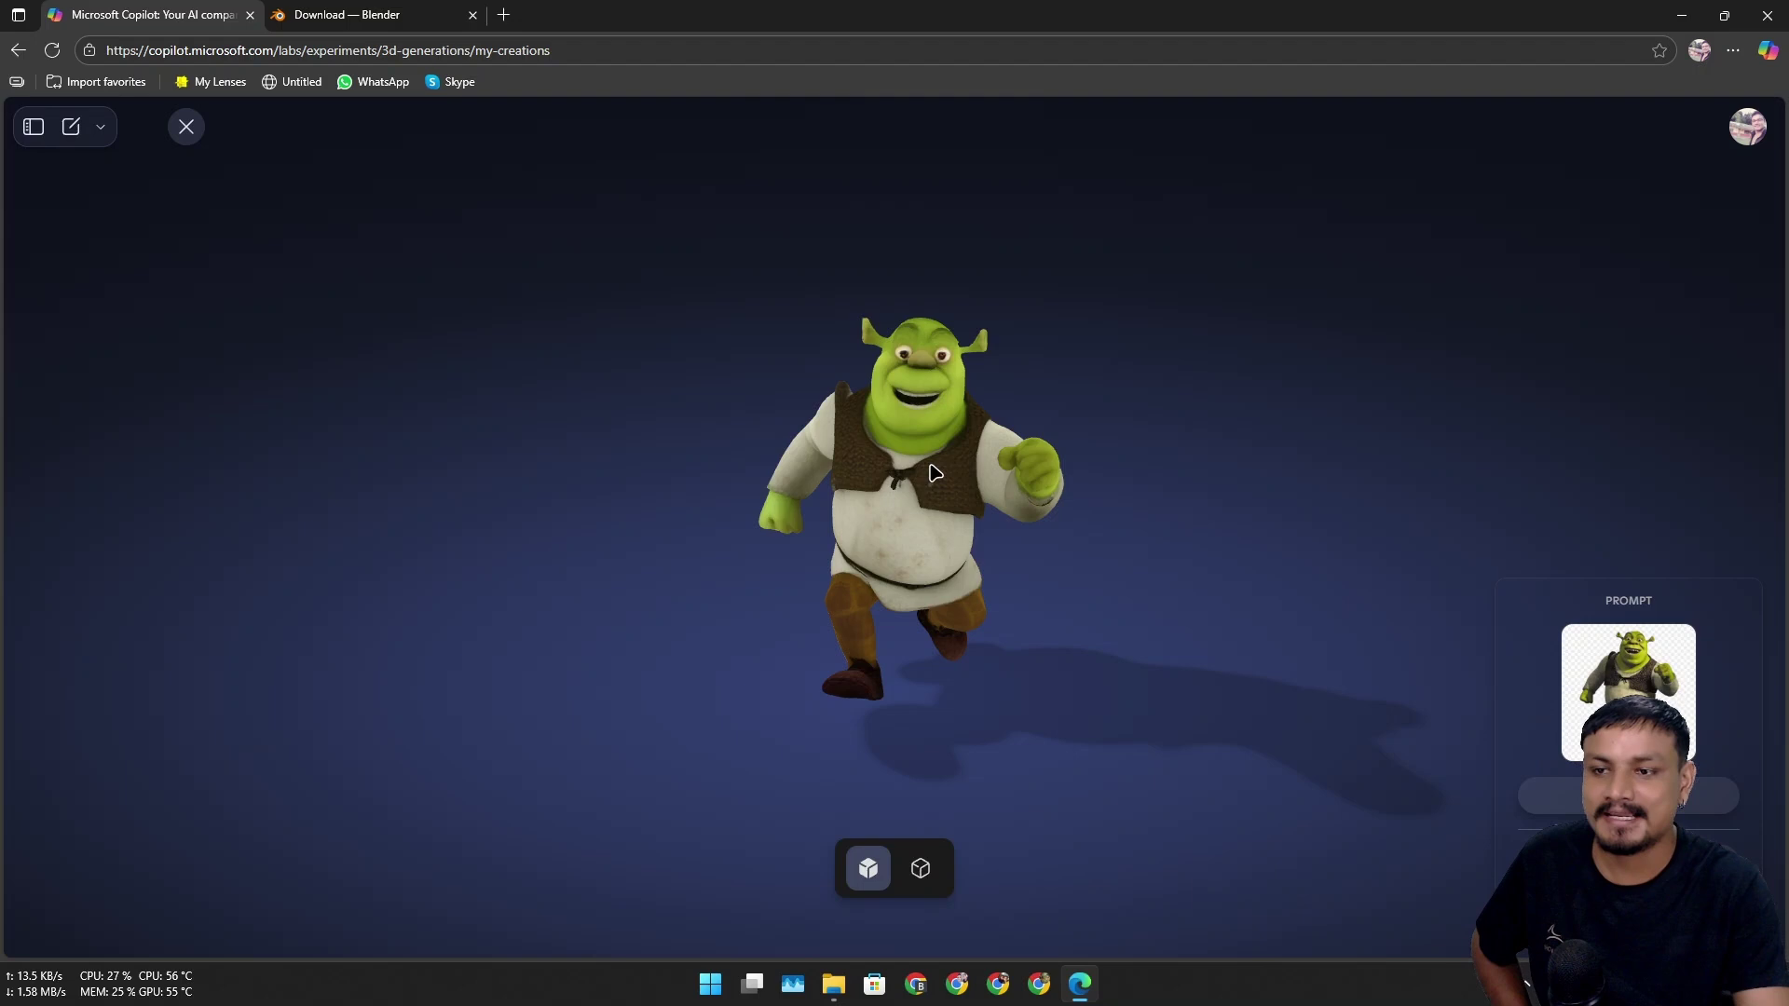
pyautogui.moveTo(890, 537); pyautogui.dragTo(929, 463)
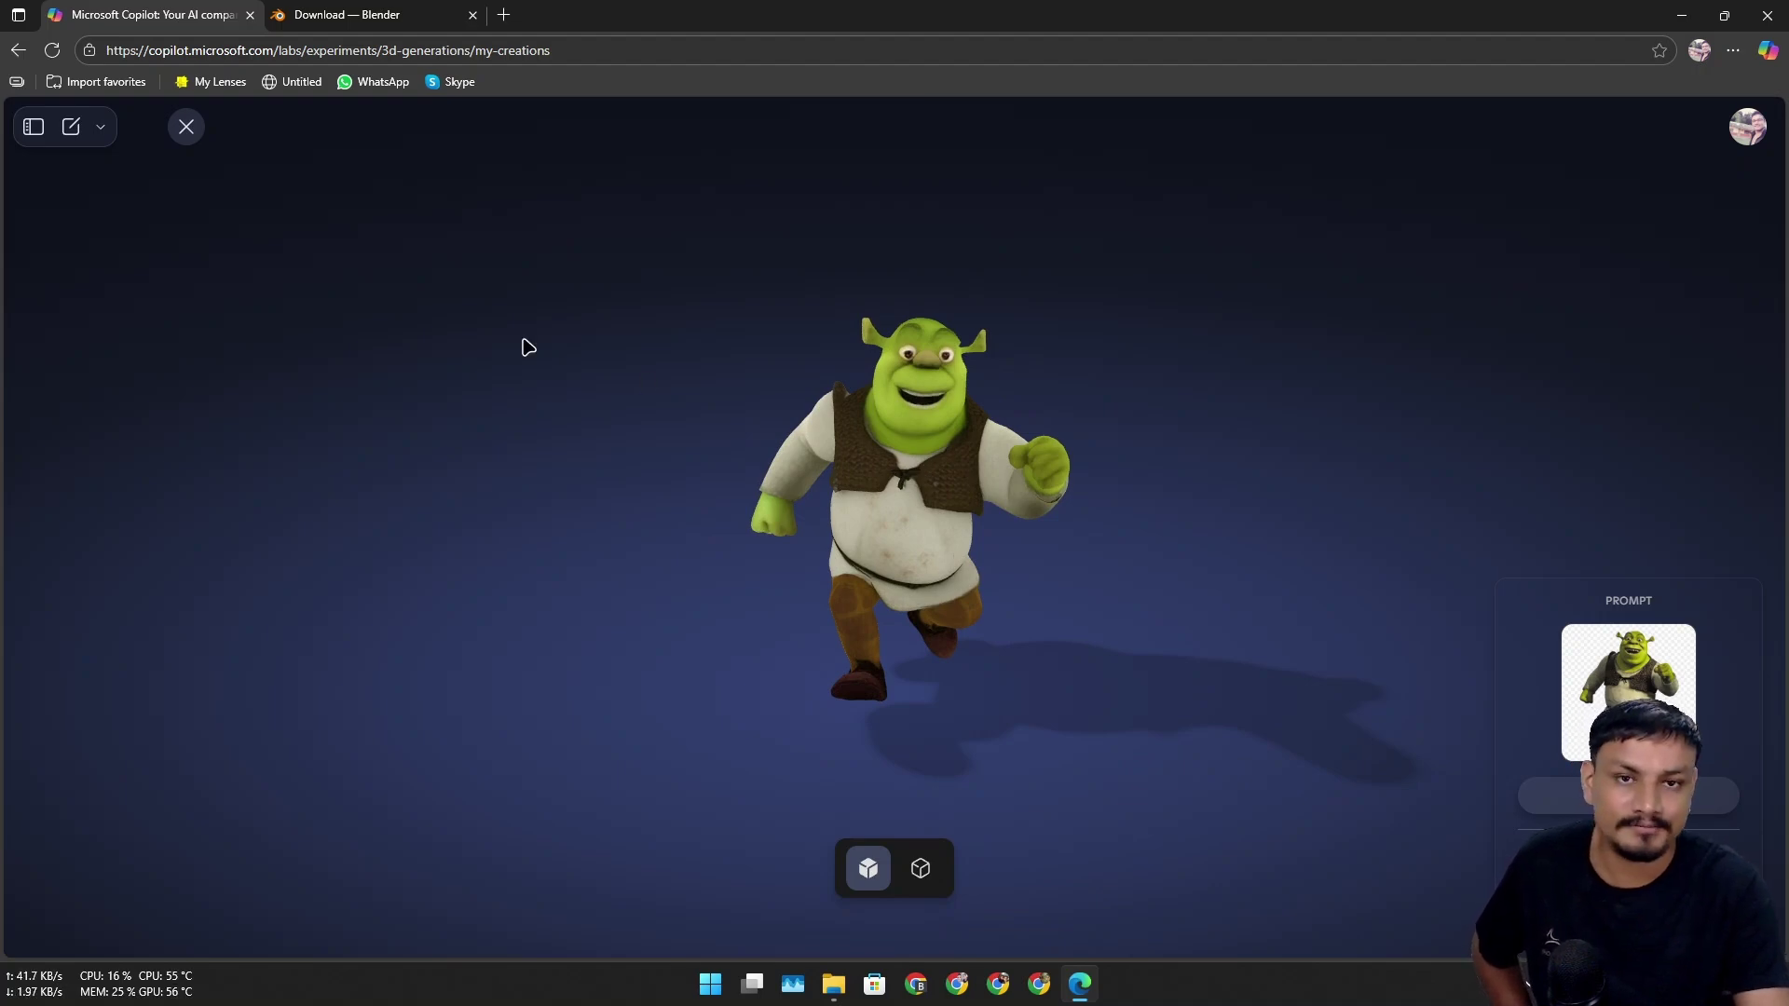
pyautogui.click(401, 14)
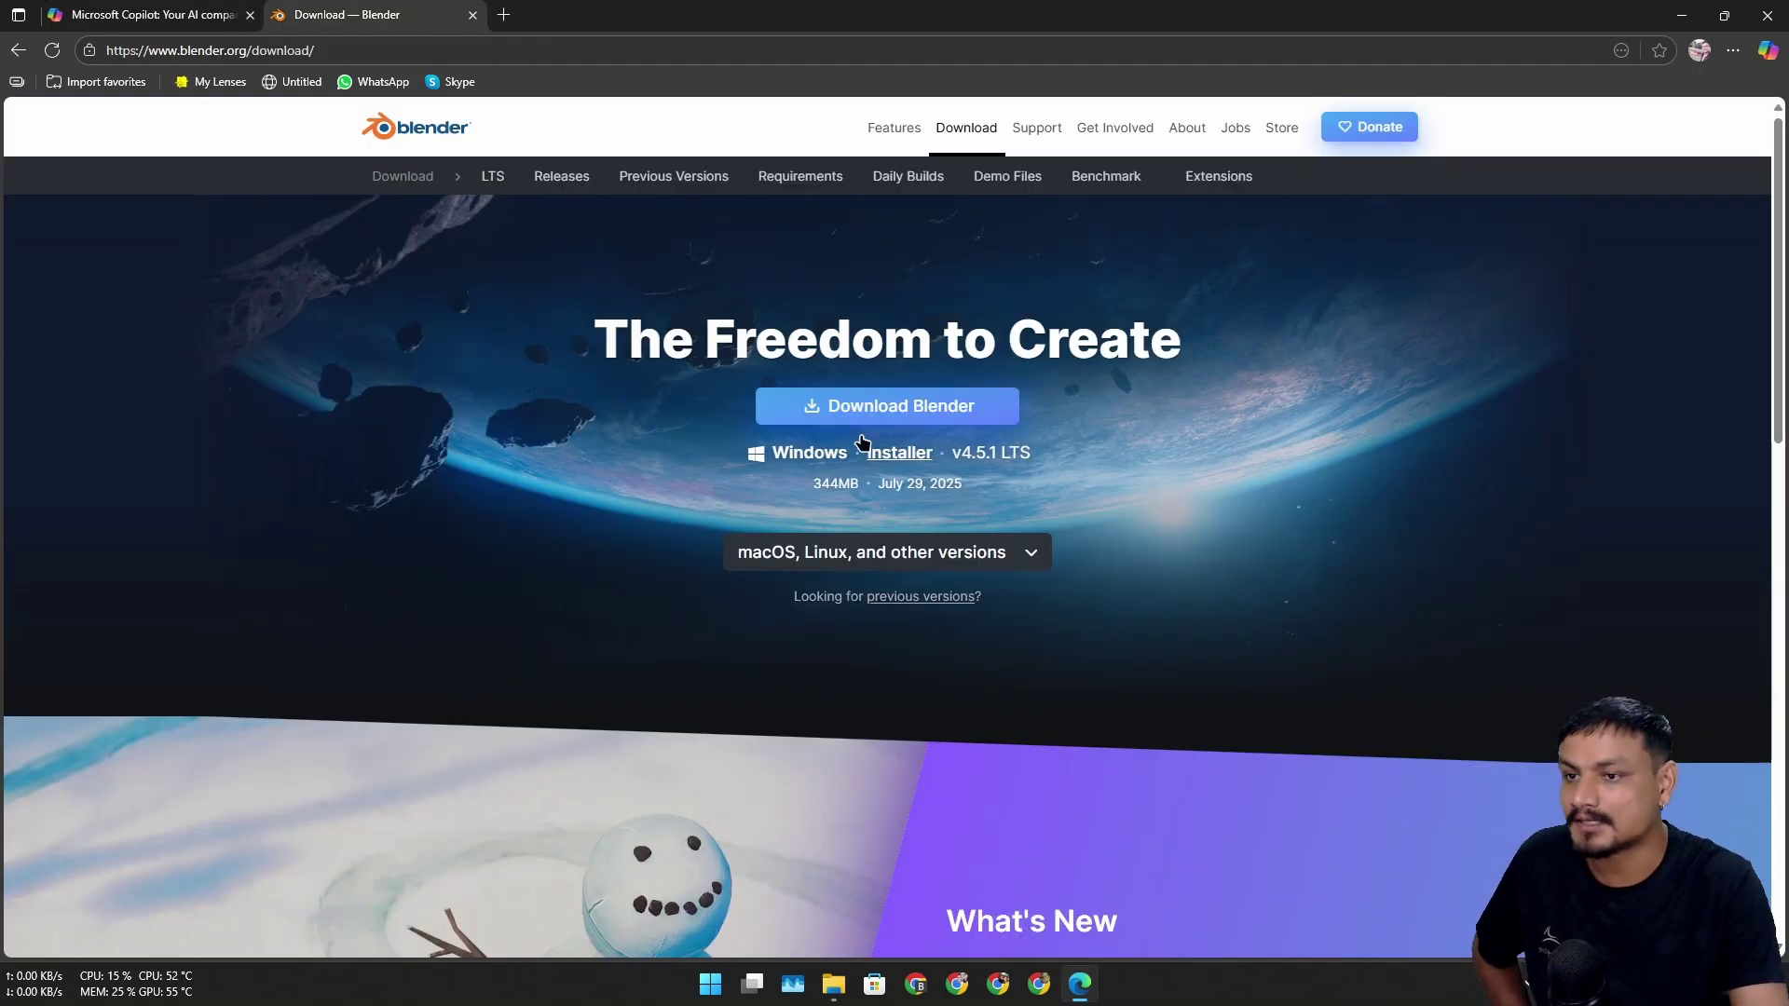
pyautogui.scroll(-4, 753, 508)
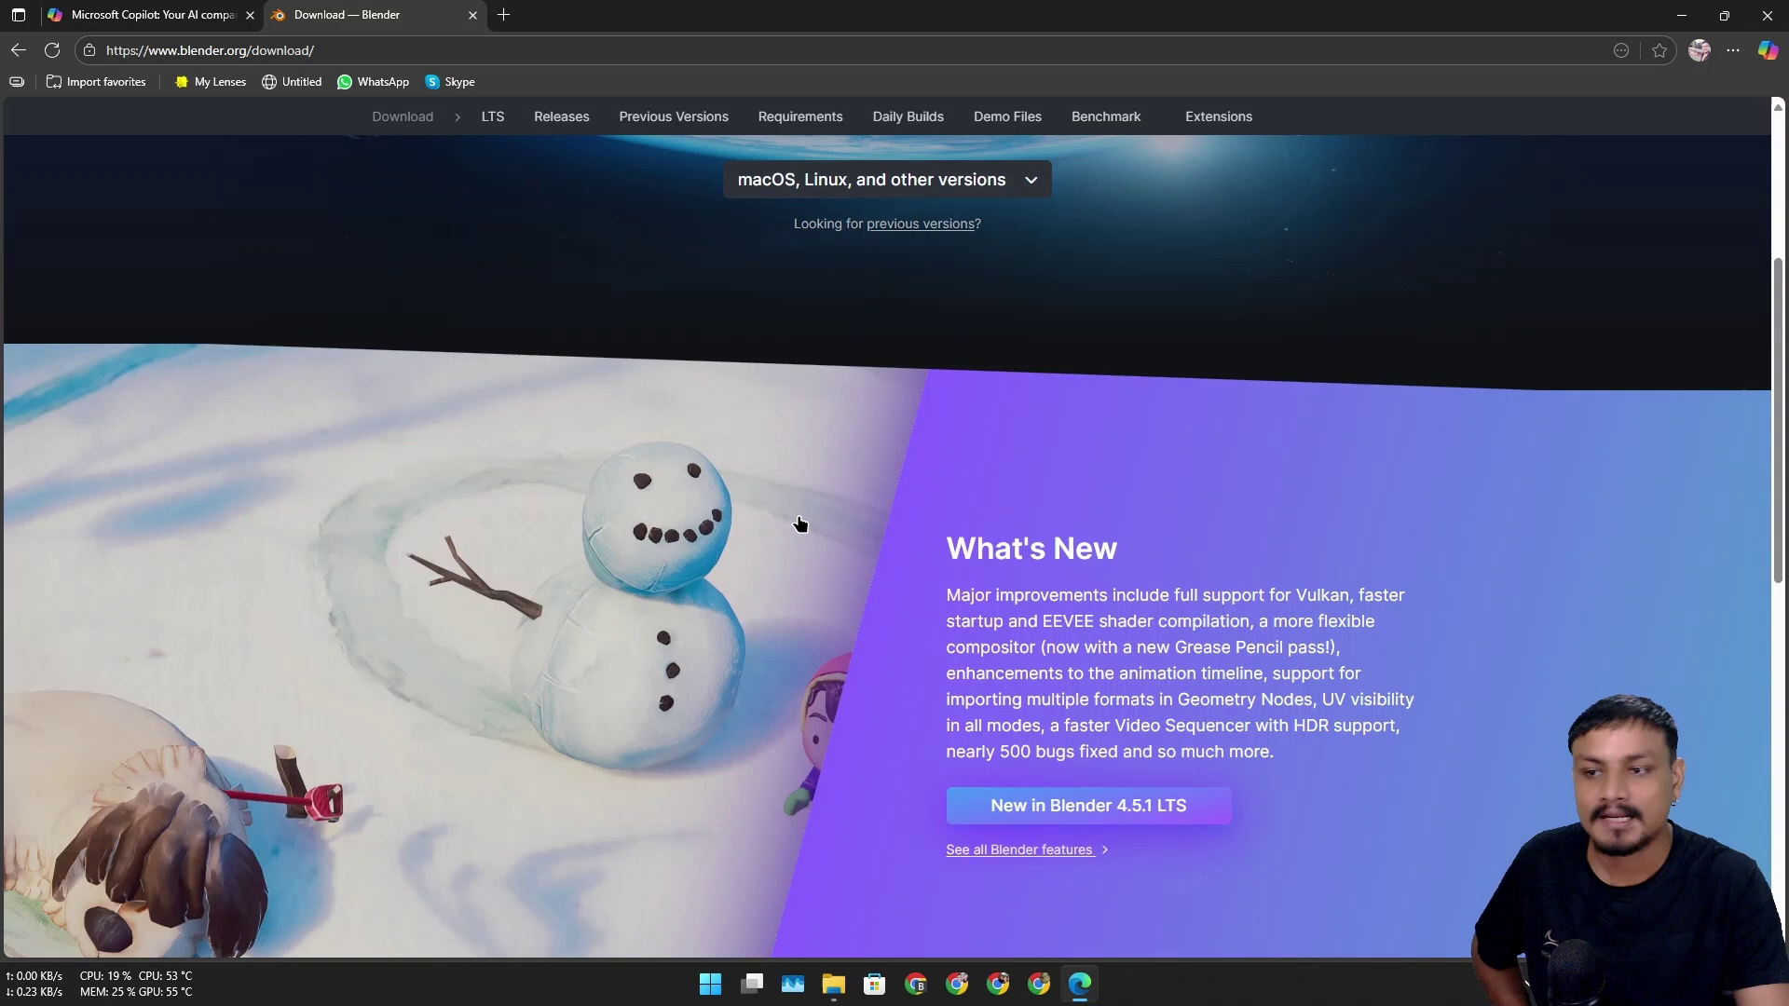
pyautogui.scroll(-4, 834, 471)
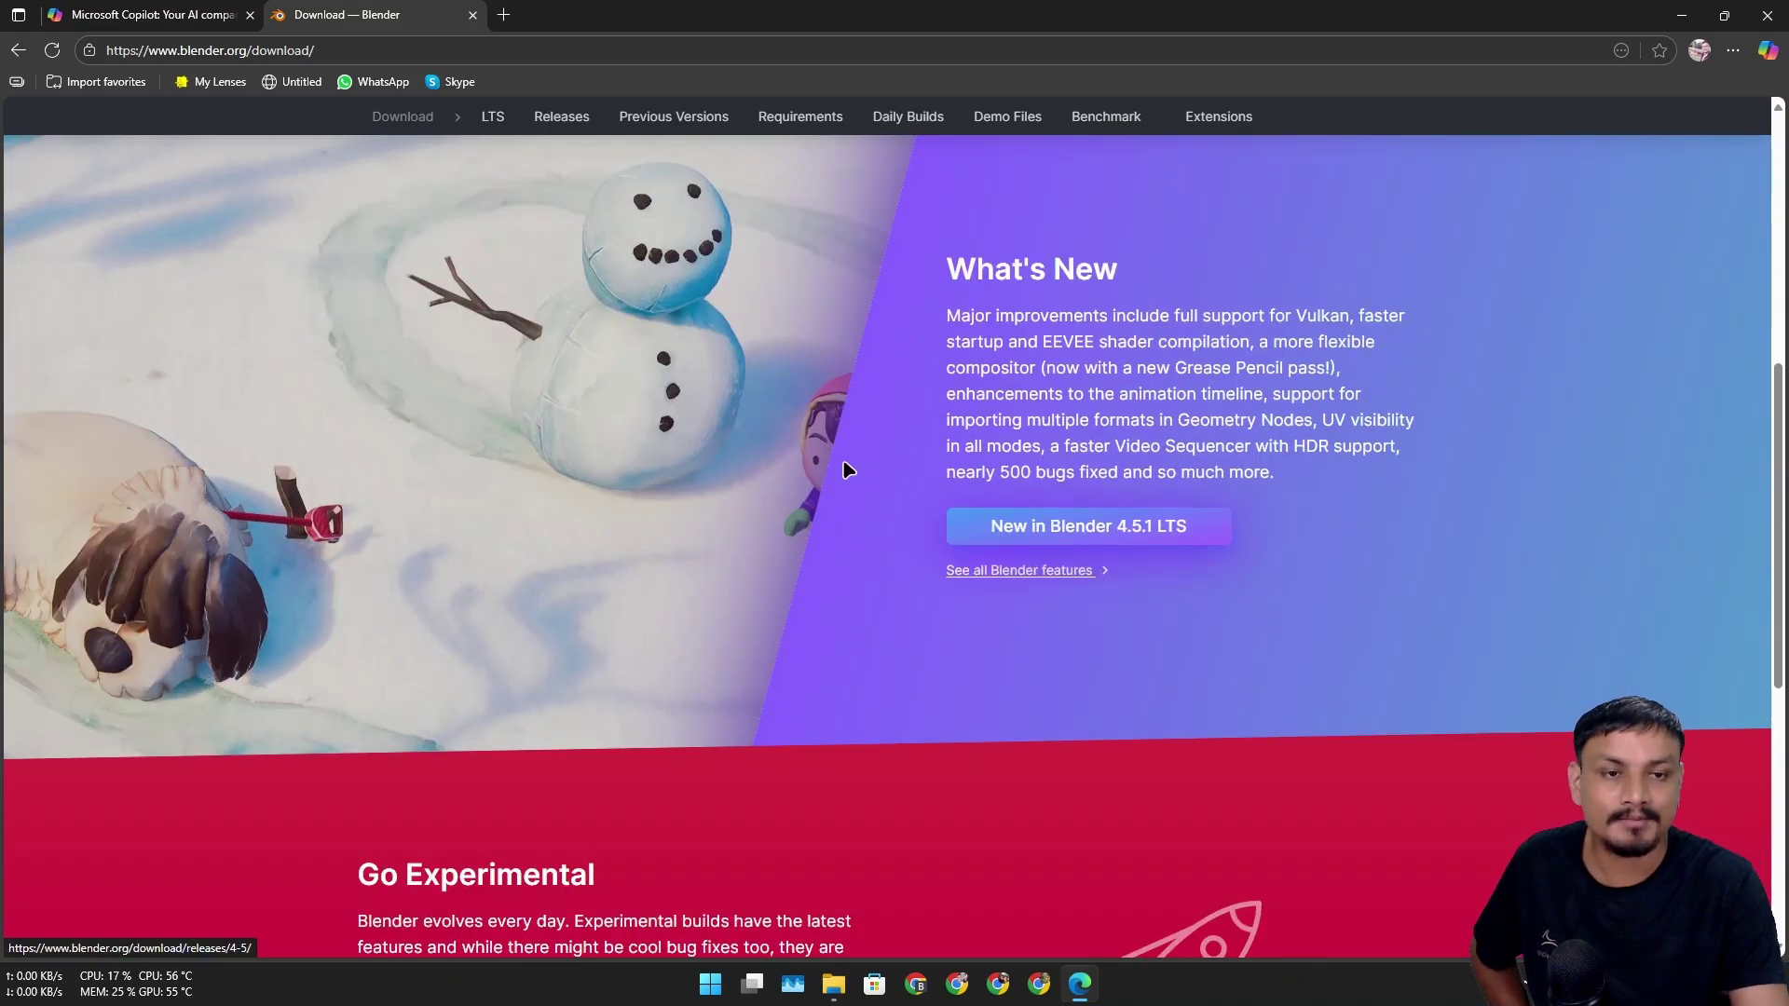
pyautogui.scroll(4, 848, 503)
pyautogui.scroll(-4, 845, 495)
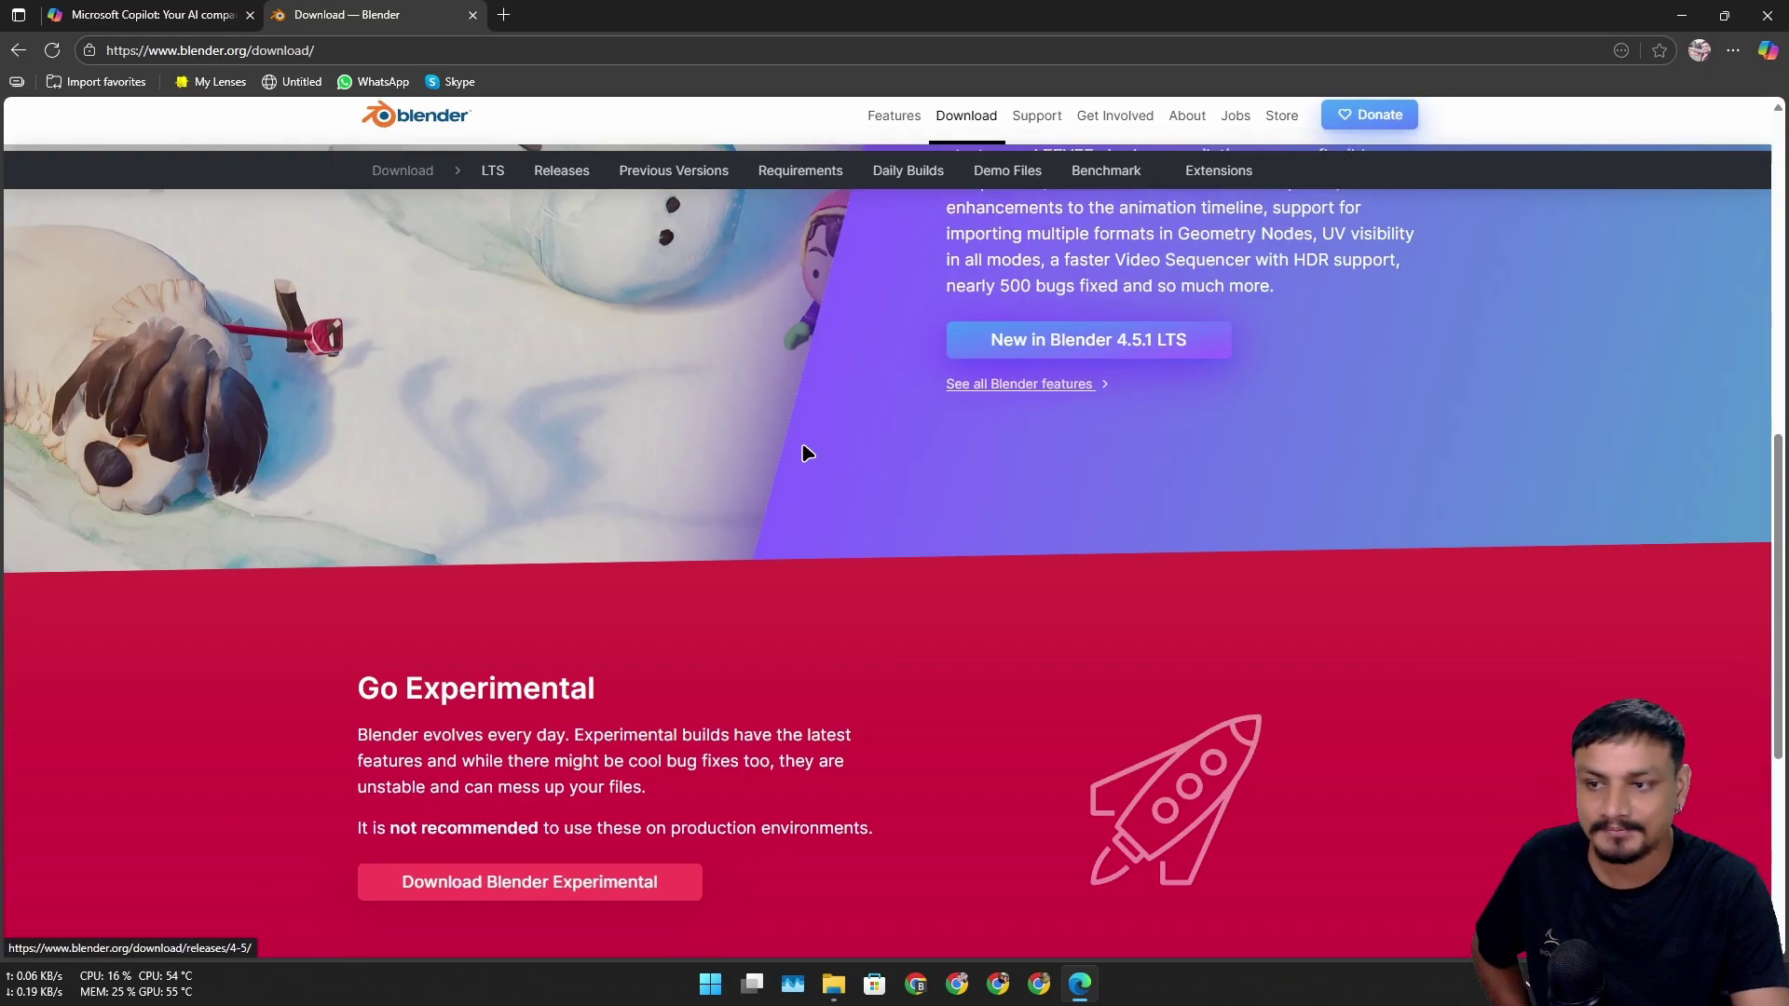
pyautogui.click(166, 17)
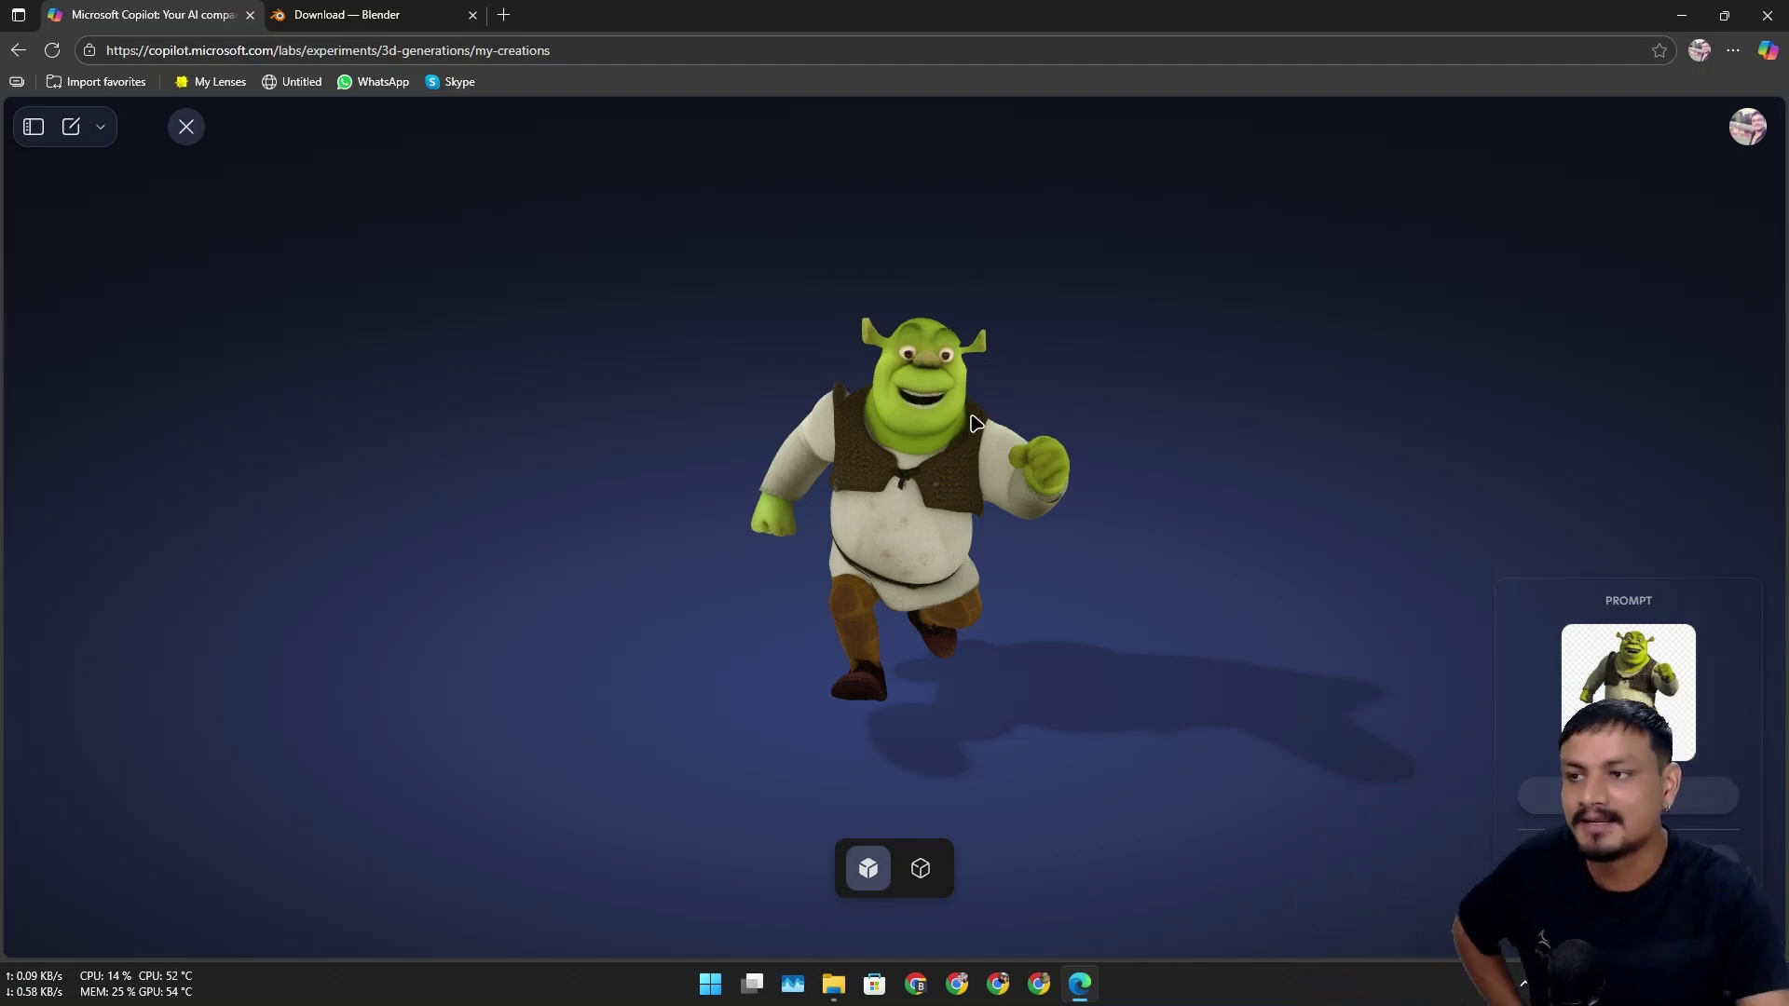
pyautogui.click(373, 16)
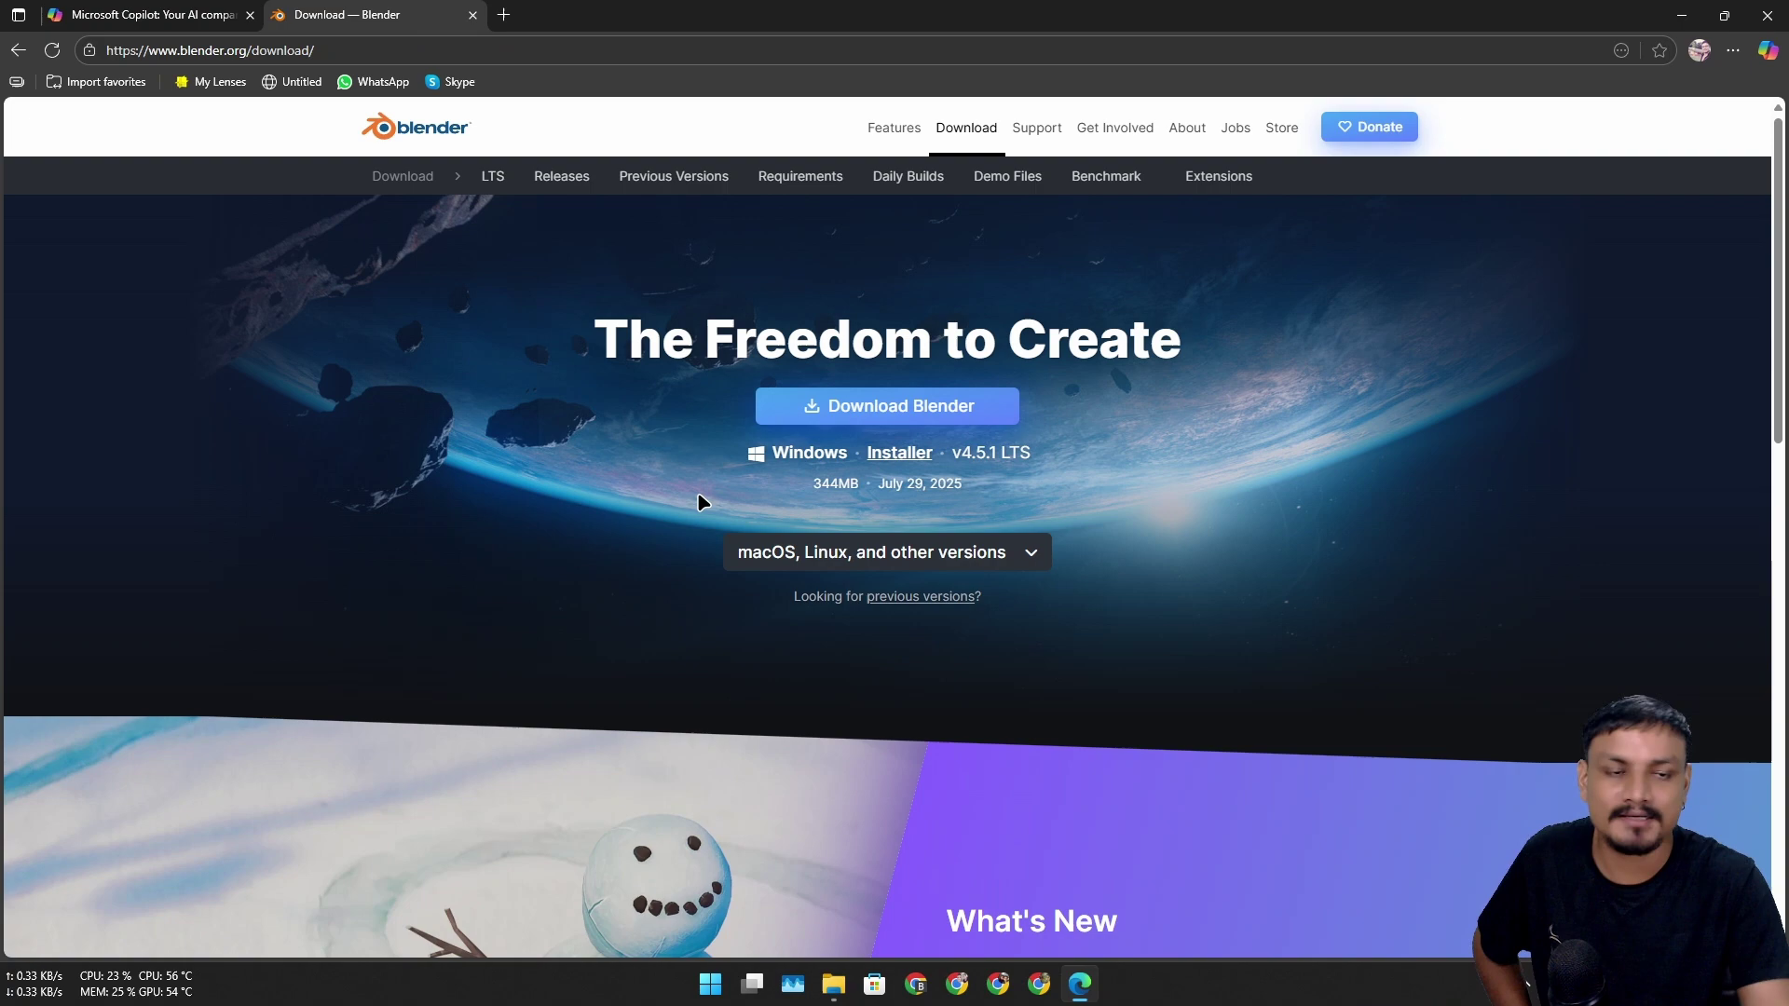
# Close the Blender download tab, then preview the lantern idea in 3D and close it.
pyautogui.click(472, 16)
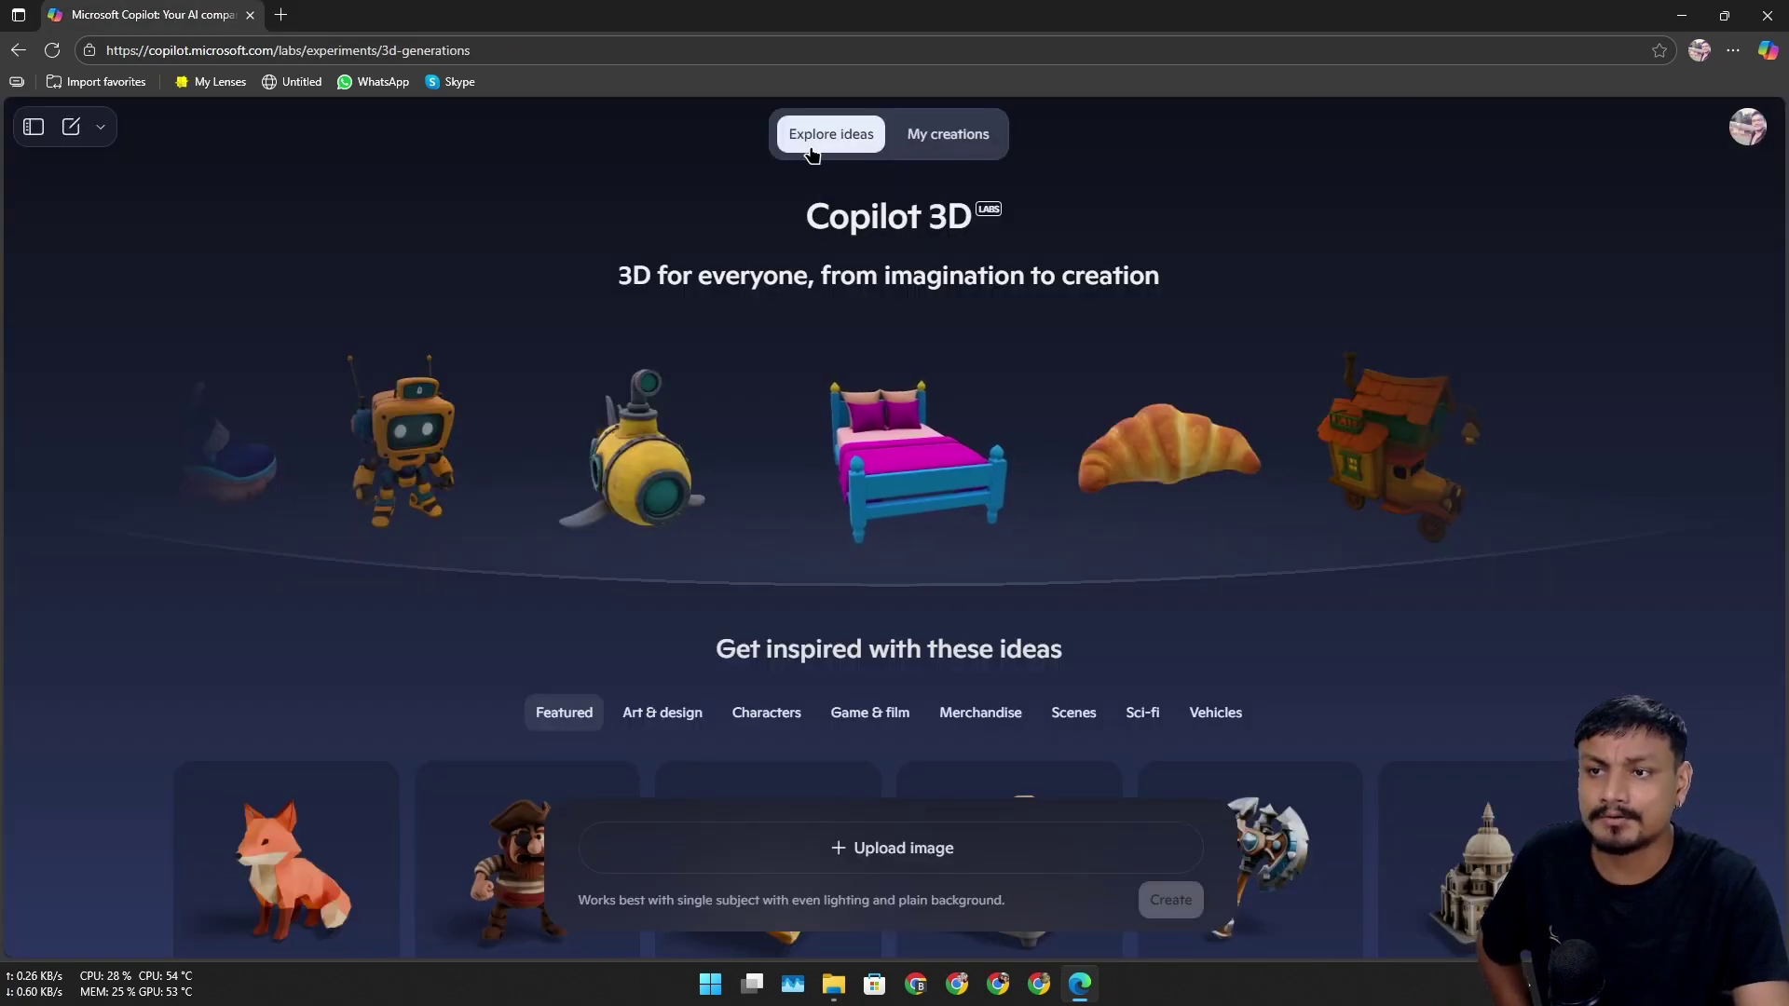
pyautogui.scroll(-10, 810, 493)
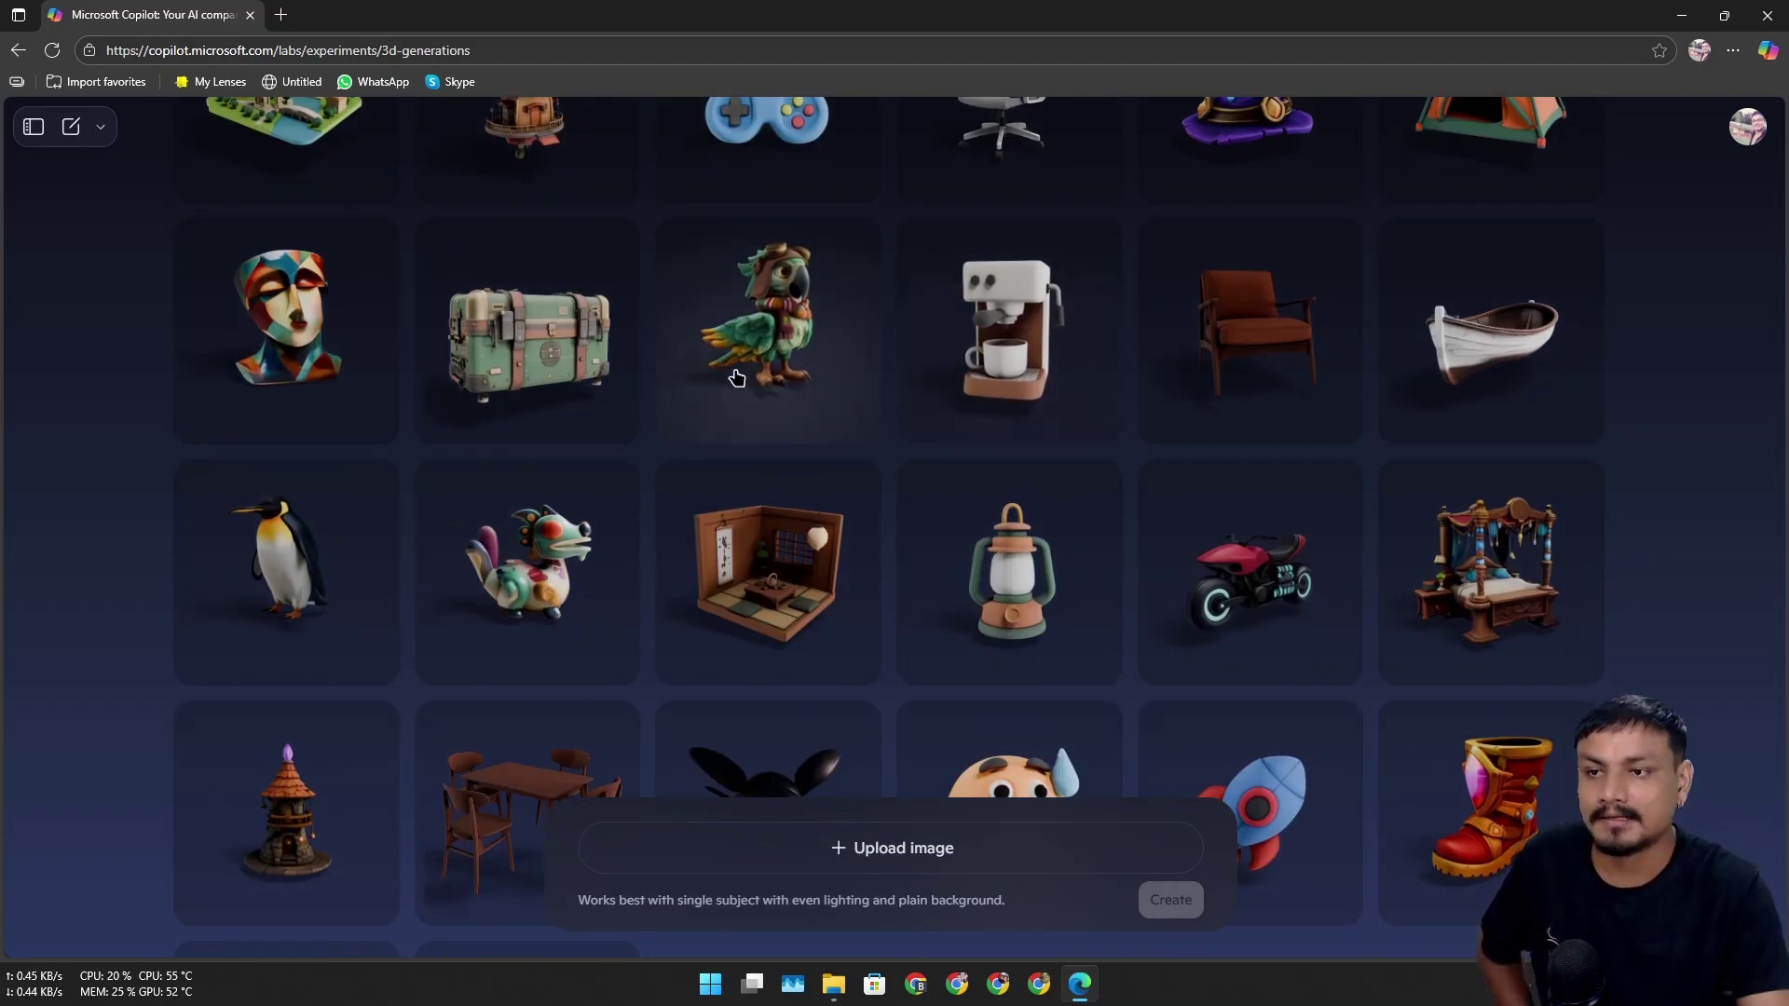
pyautogui.click(1007, 598)
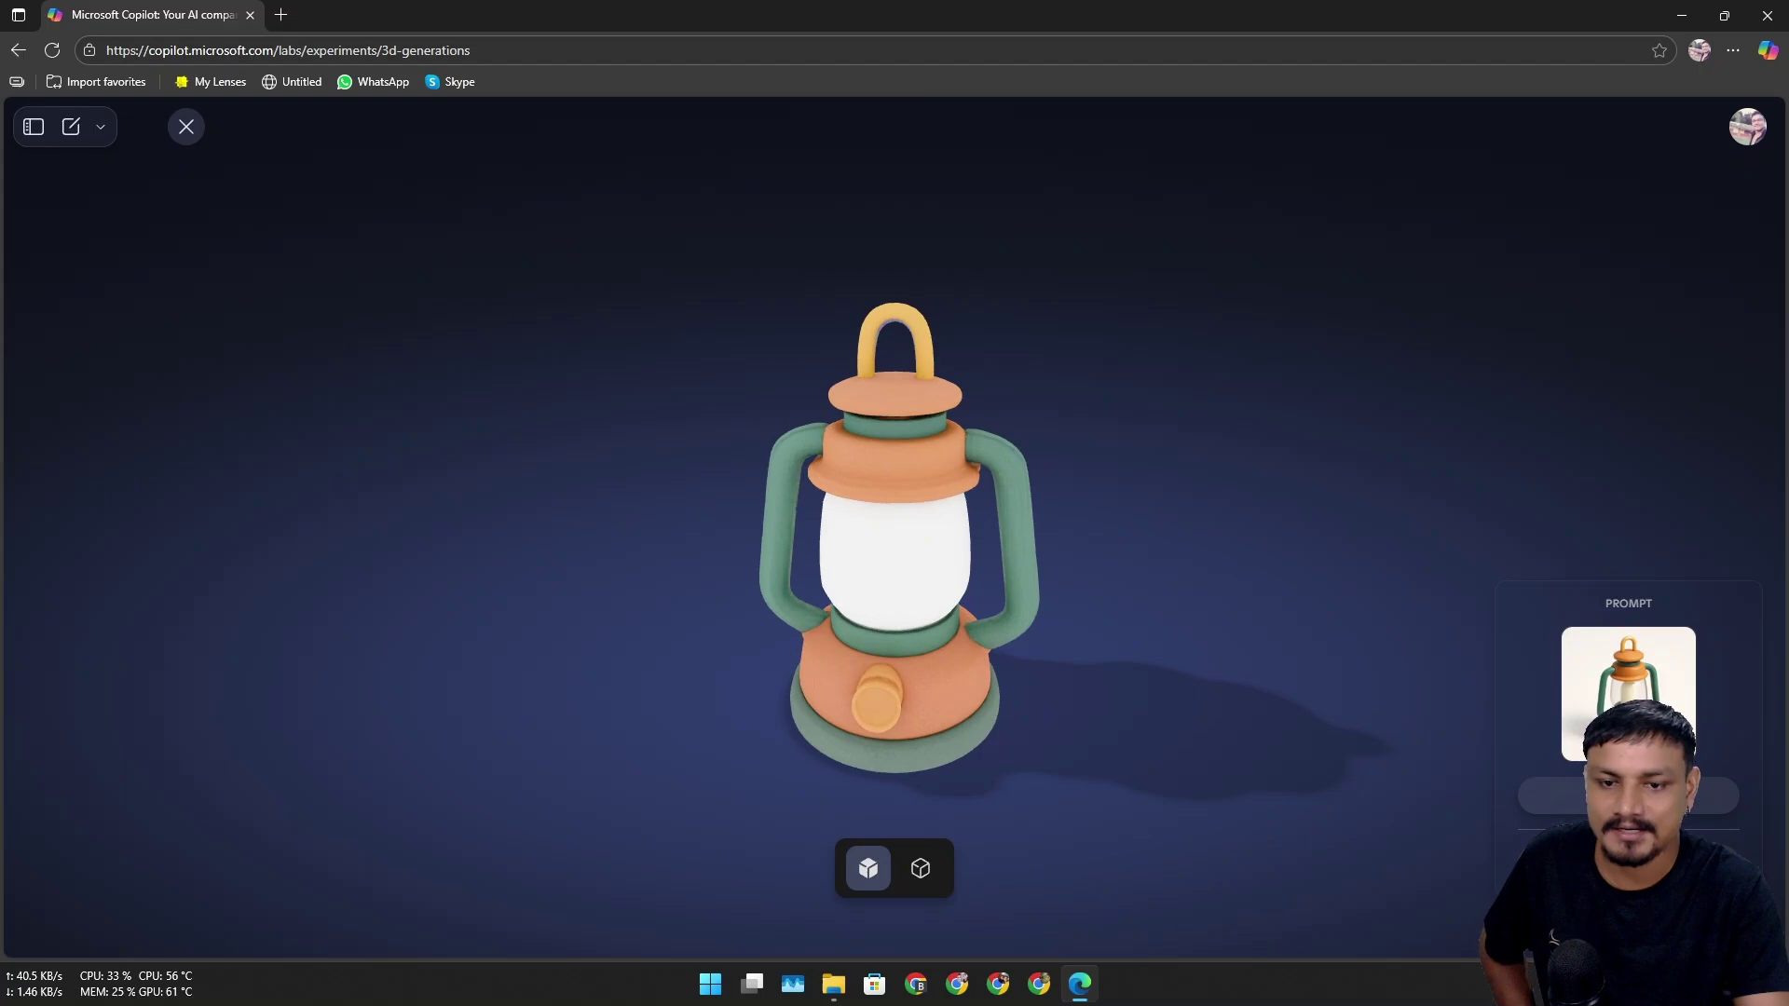
pyautogui.click(187, 127)
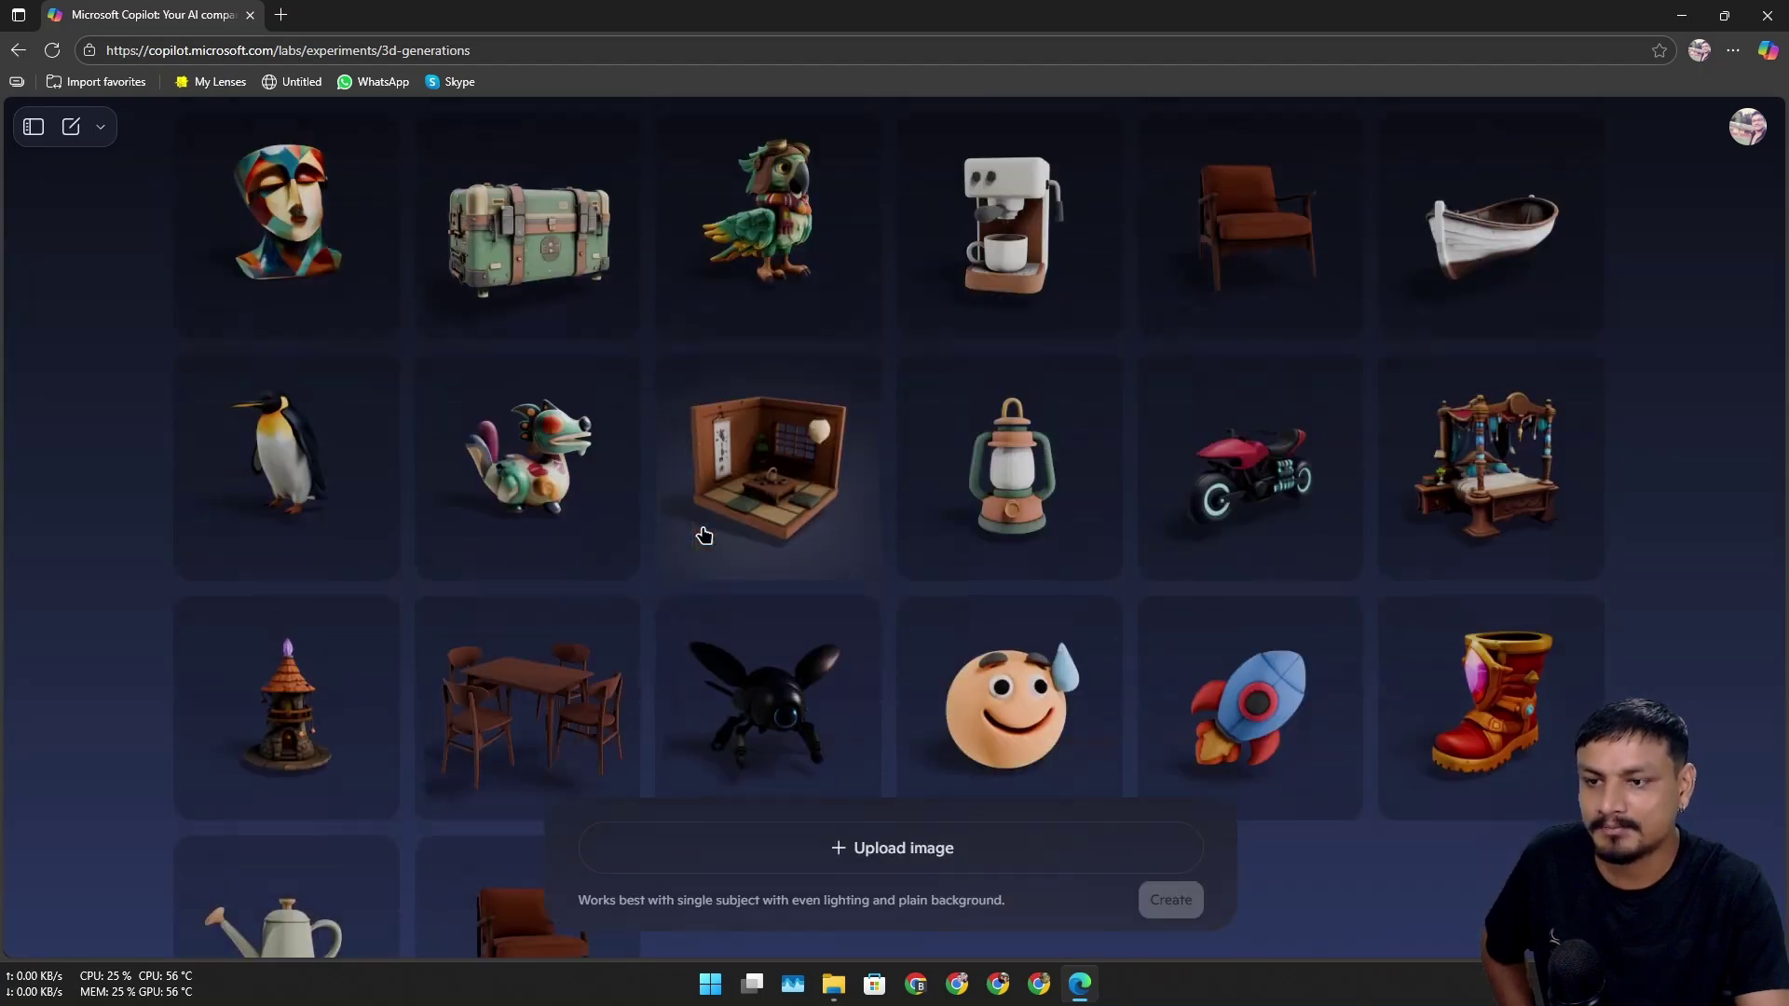
# Choose cat-poster.png as the upload image and hit Create to generate its 3D model.
pyautogui.scroll(-3, 703, 528)
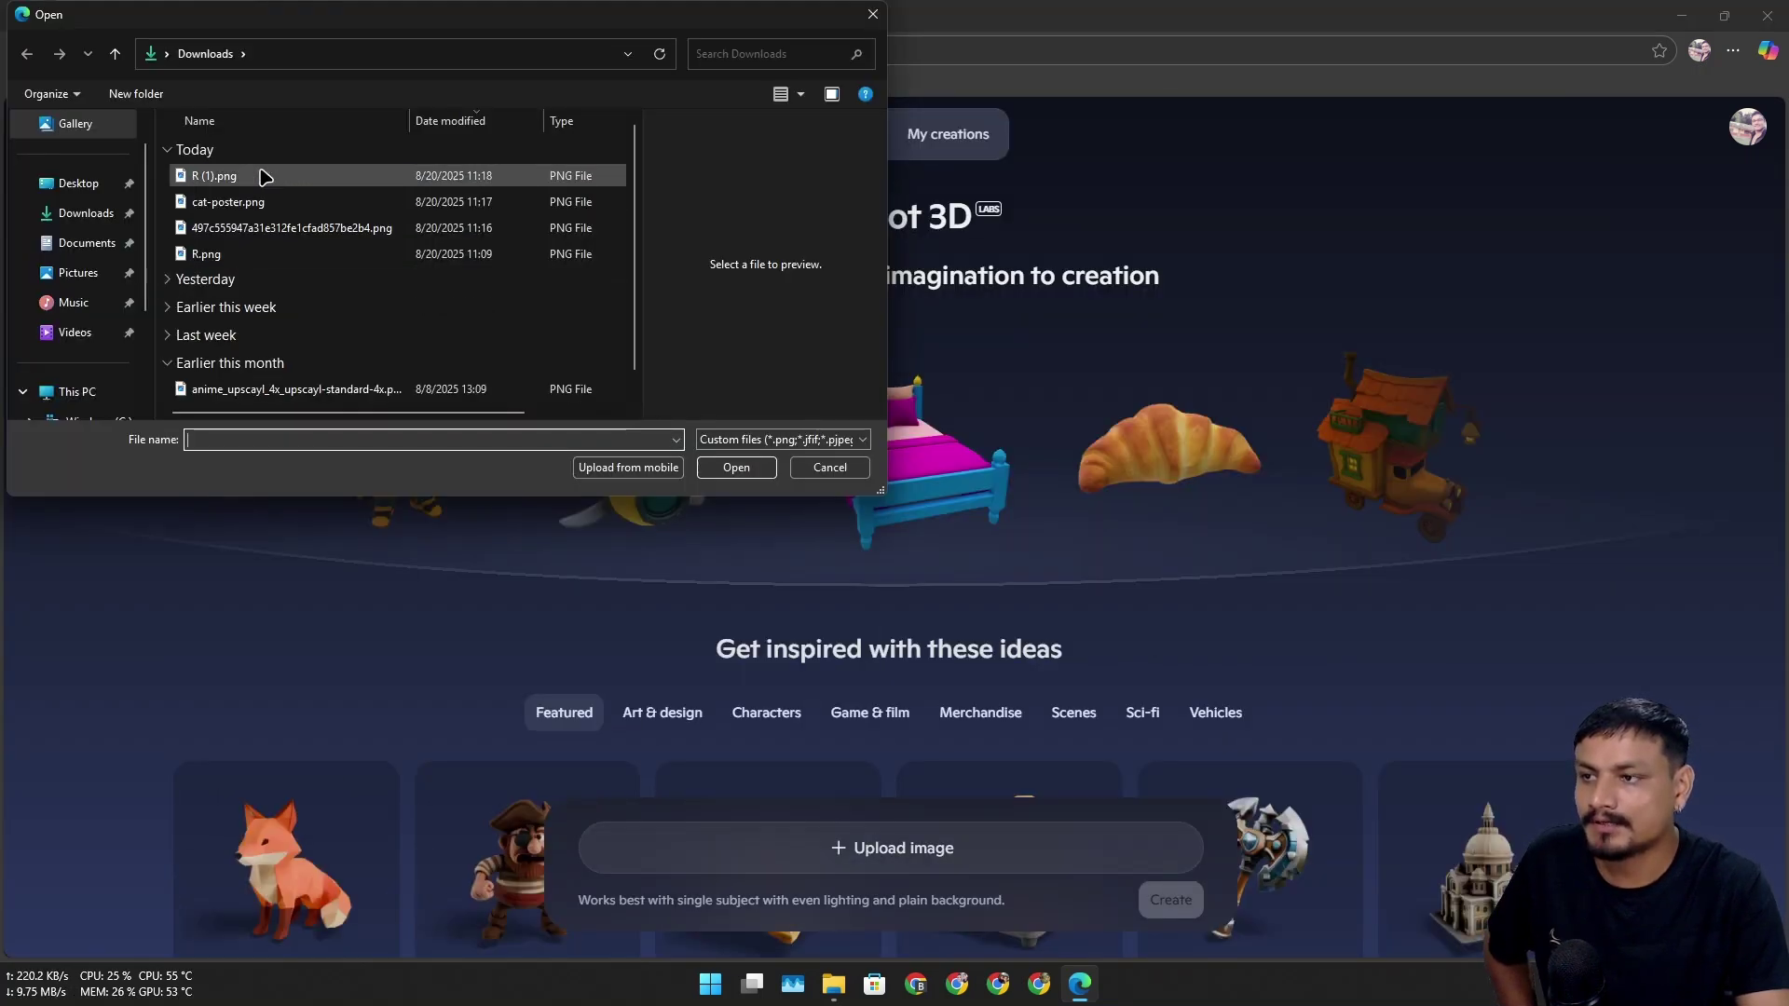
pyautogui.click(257, 202)
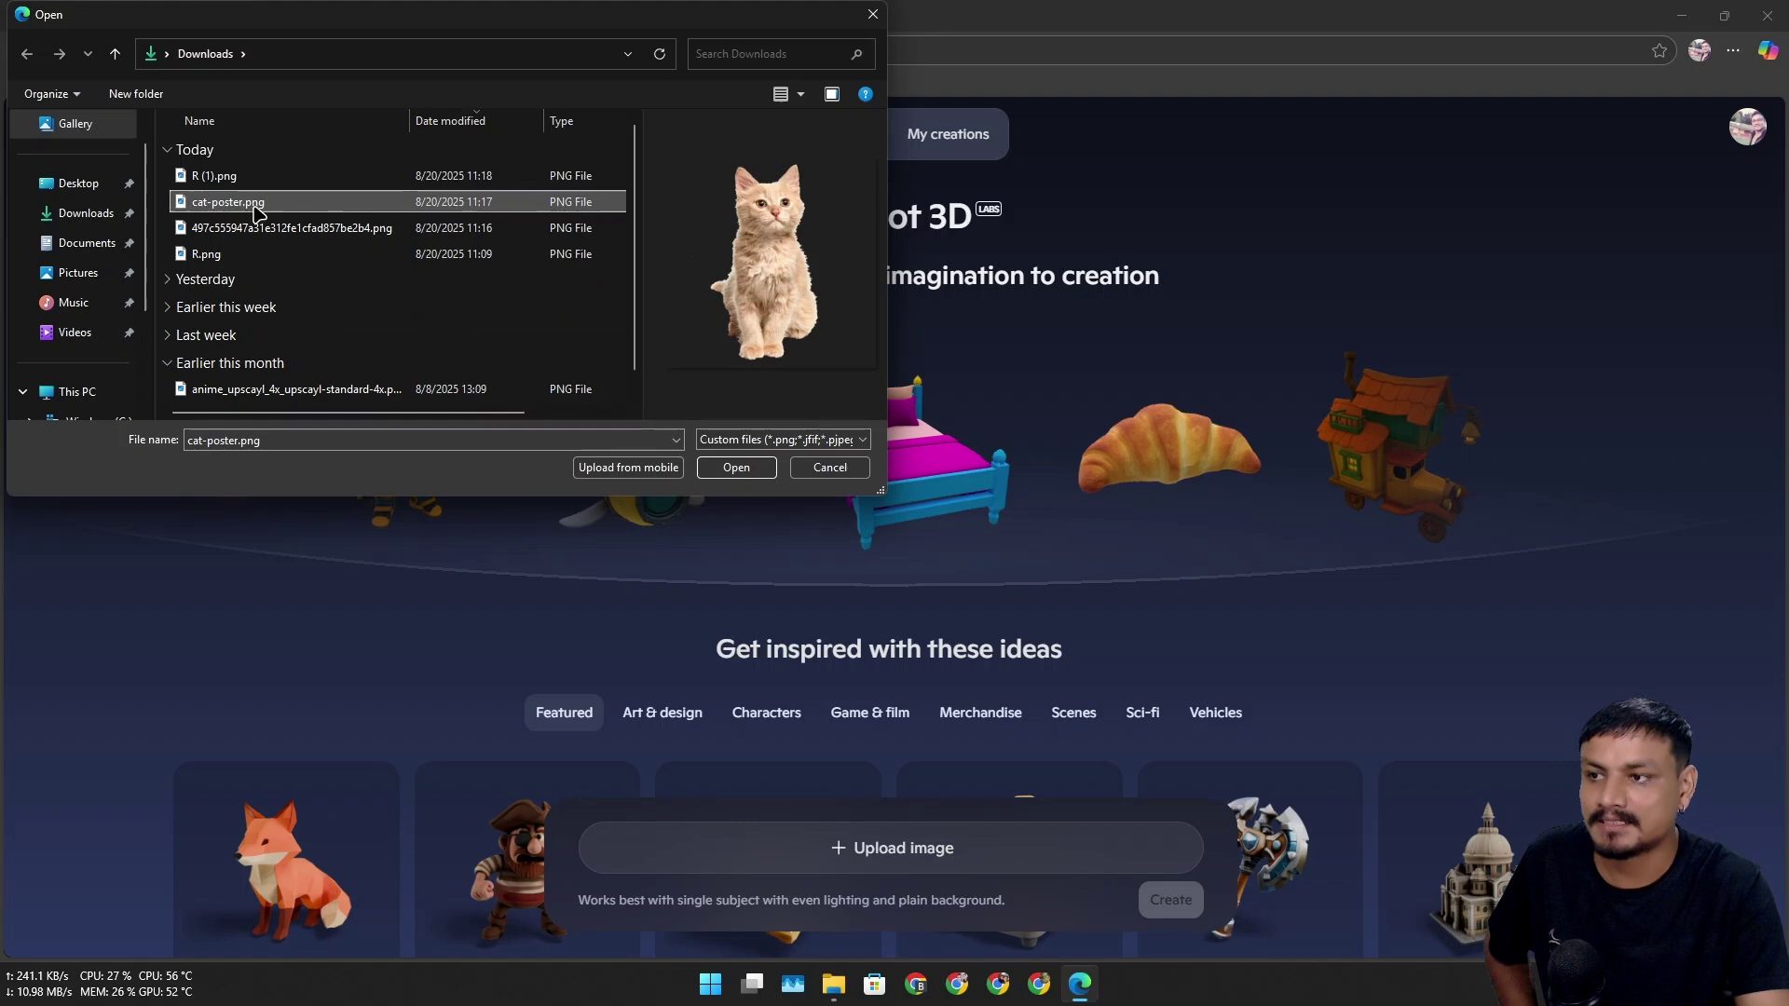
pyautogui.click(742, 474)
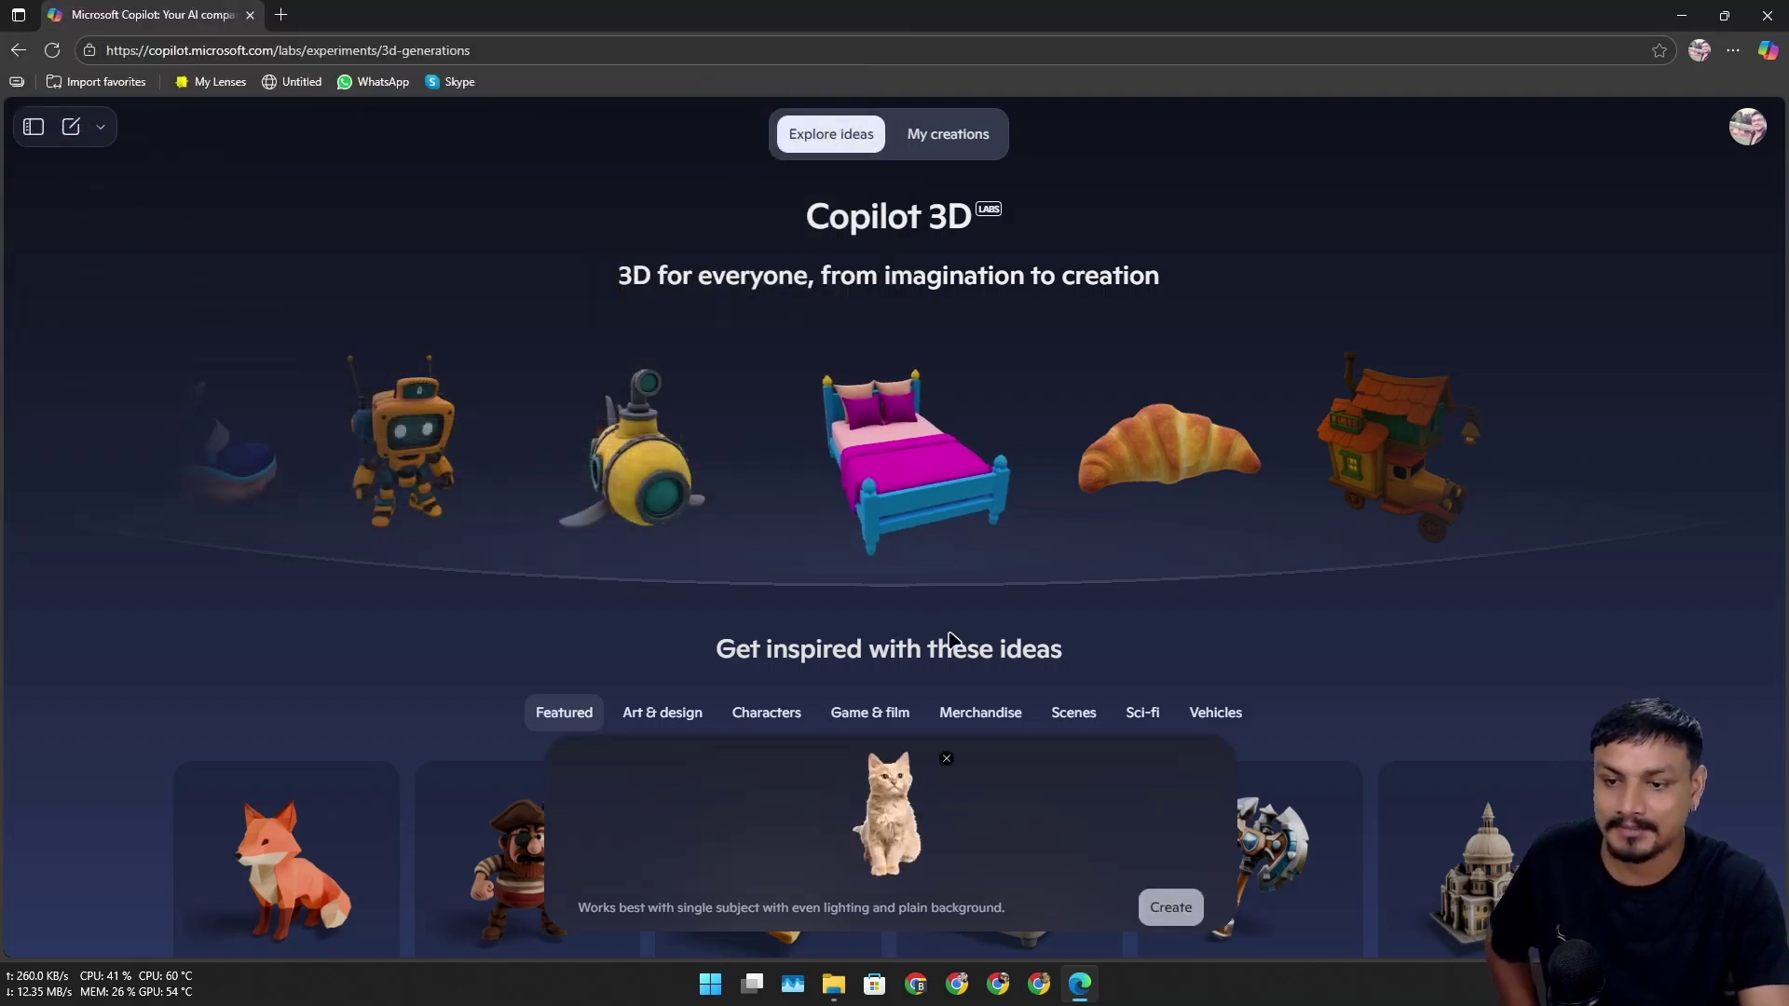
pyautogui.click(1171, 909)
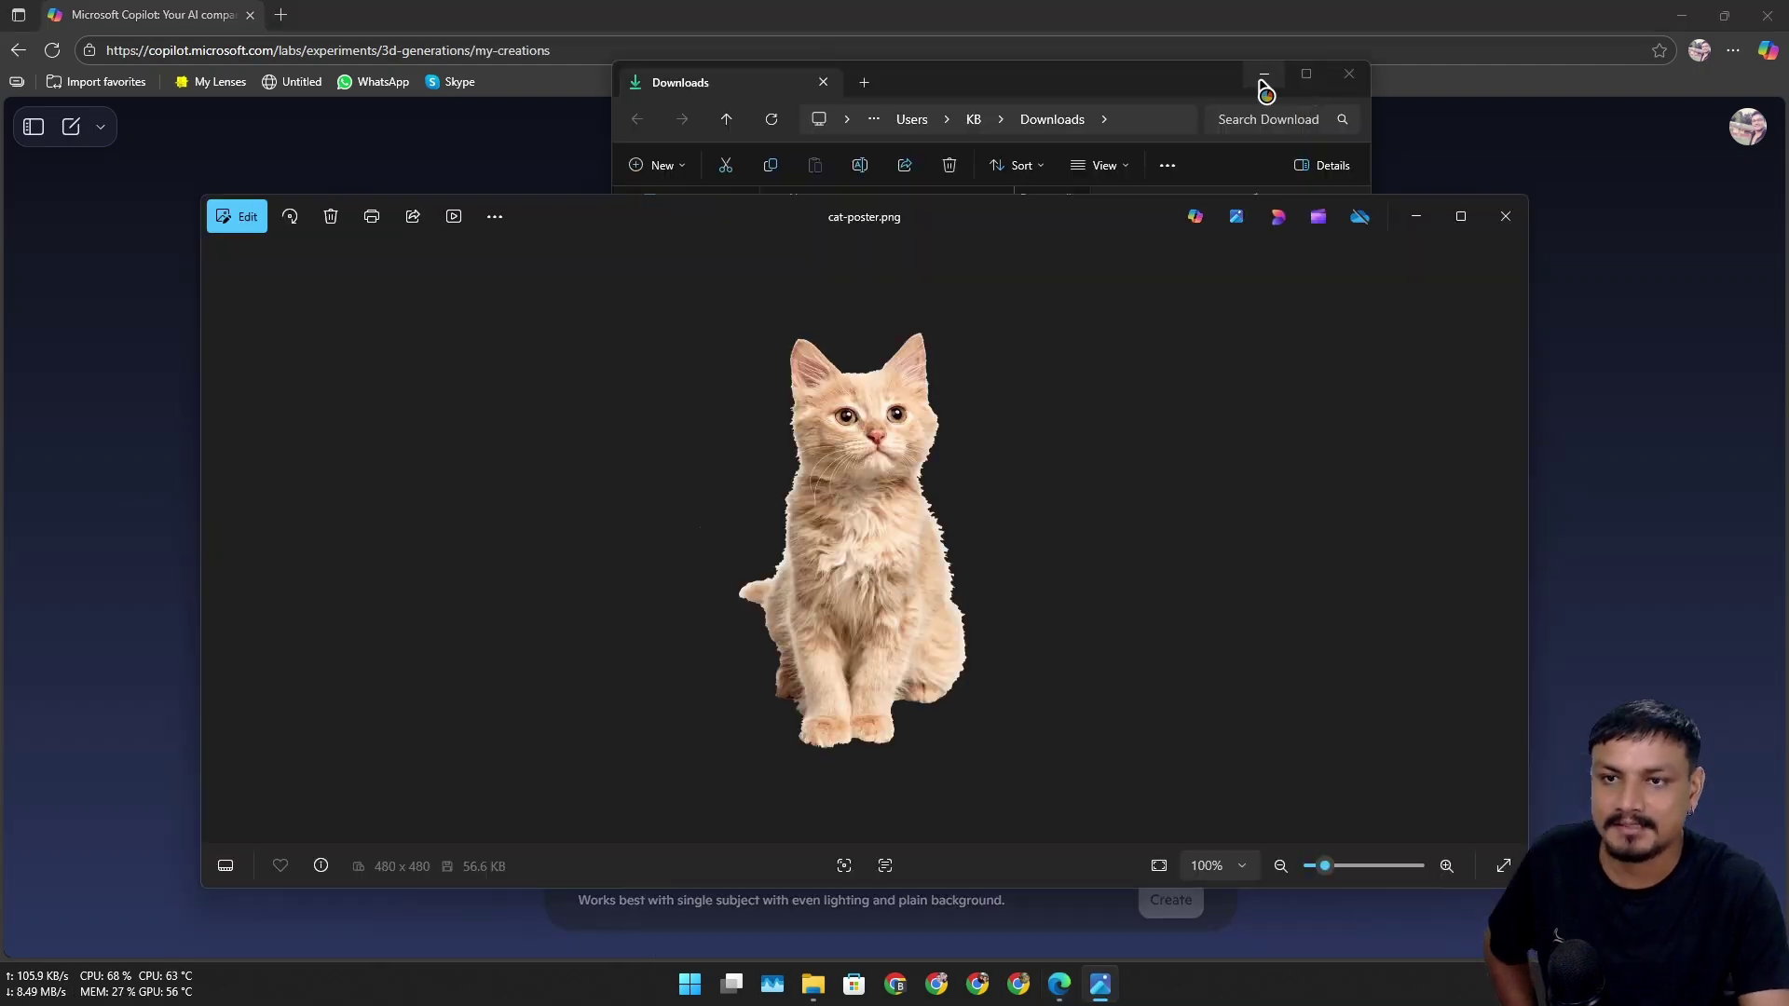
# Minimize the Downloads window, zoom in and out on cat-poster.png in Photos, then close it with Alt+F4.
pyautogui.click(1264, 76)
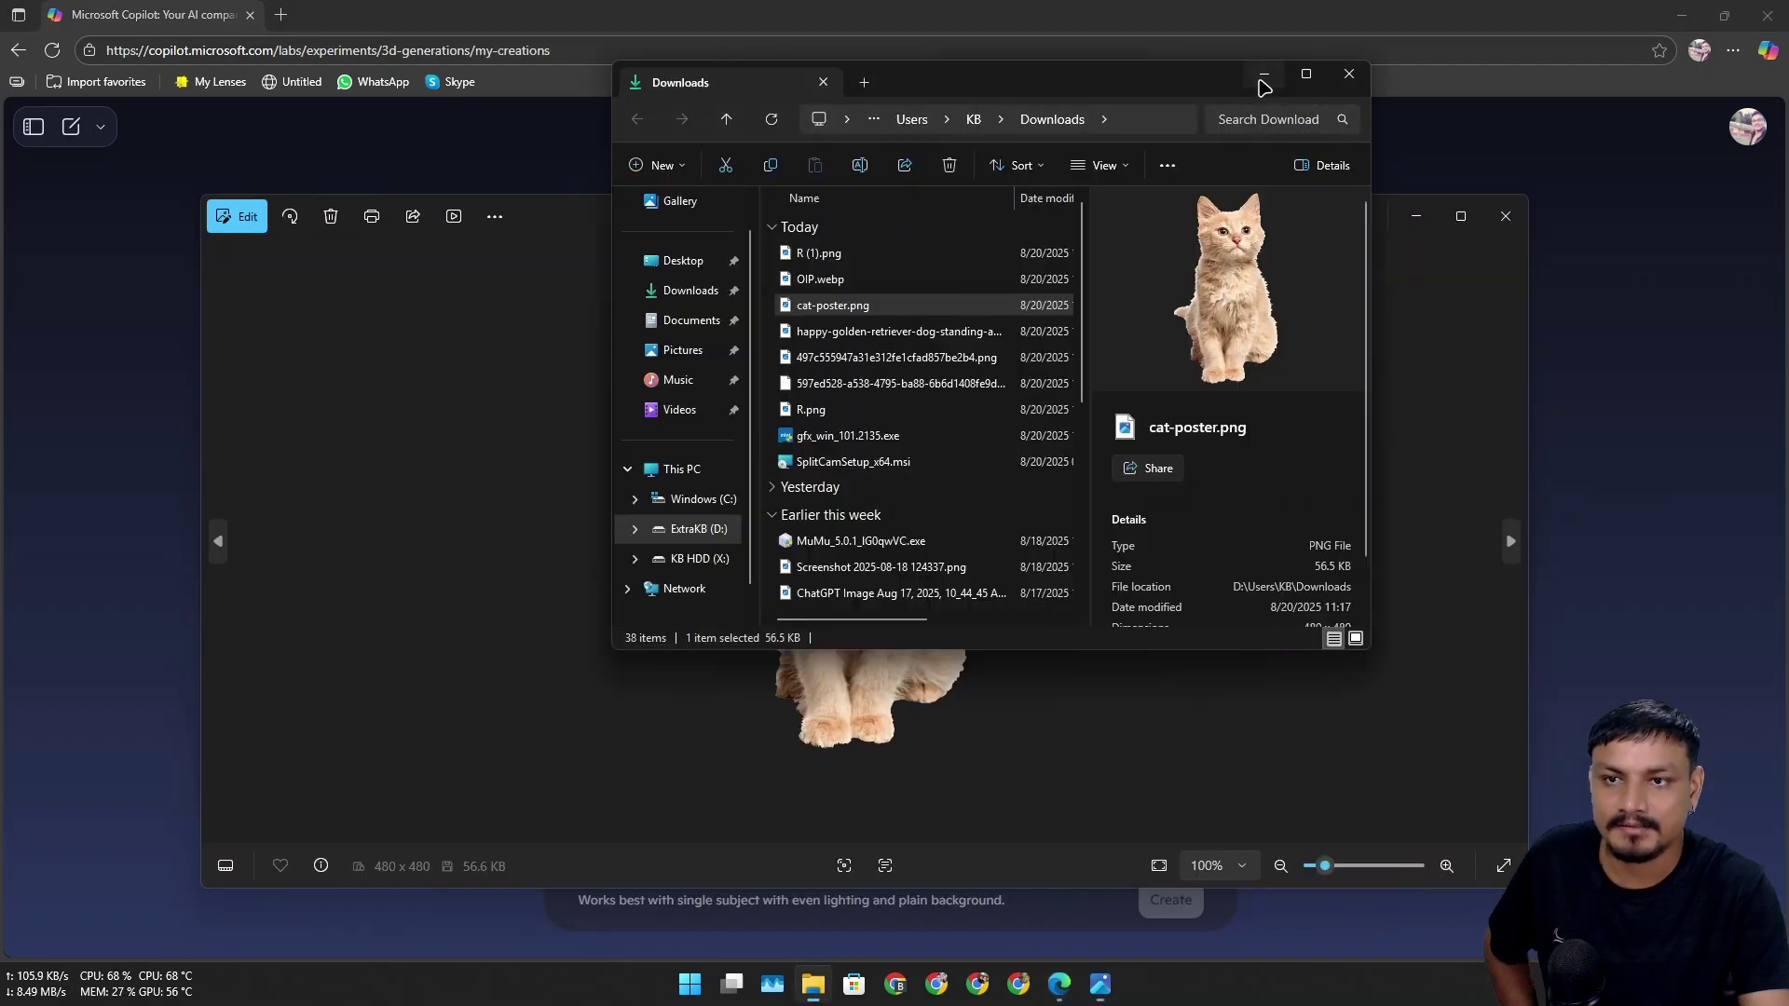
pyautogui.moveTo(1014, 220); pyautogui.dragTo(1022, 151)
pyautogui.scroll(5, 894, 442)
pyautogui.scroll(-4, 895, 441)
pyautogui.scroll(-3, 897, 448)
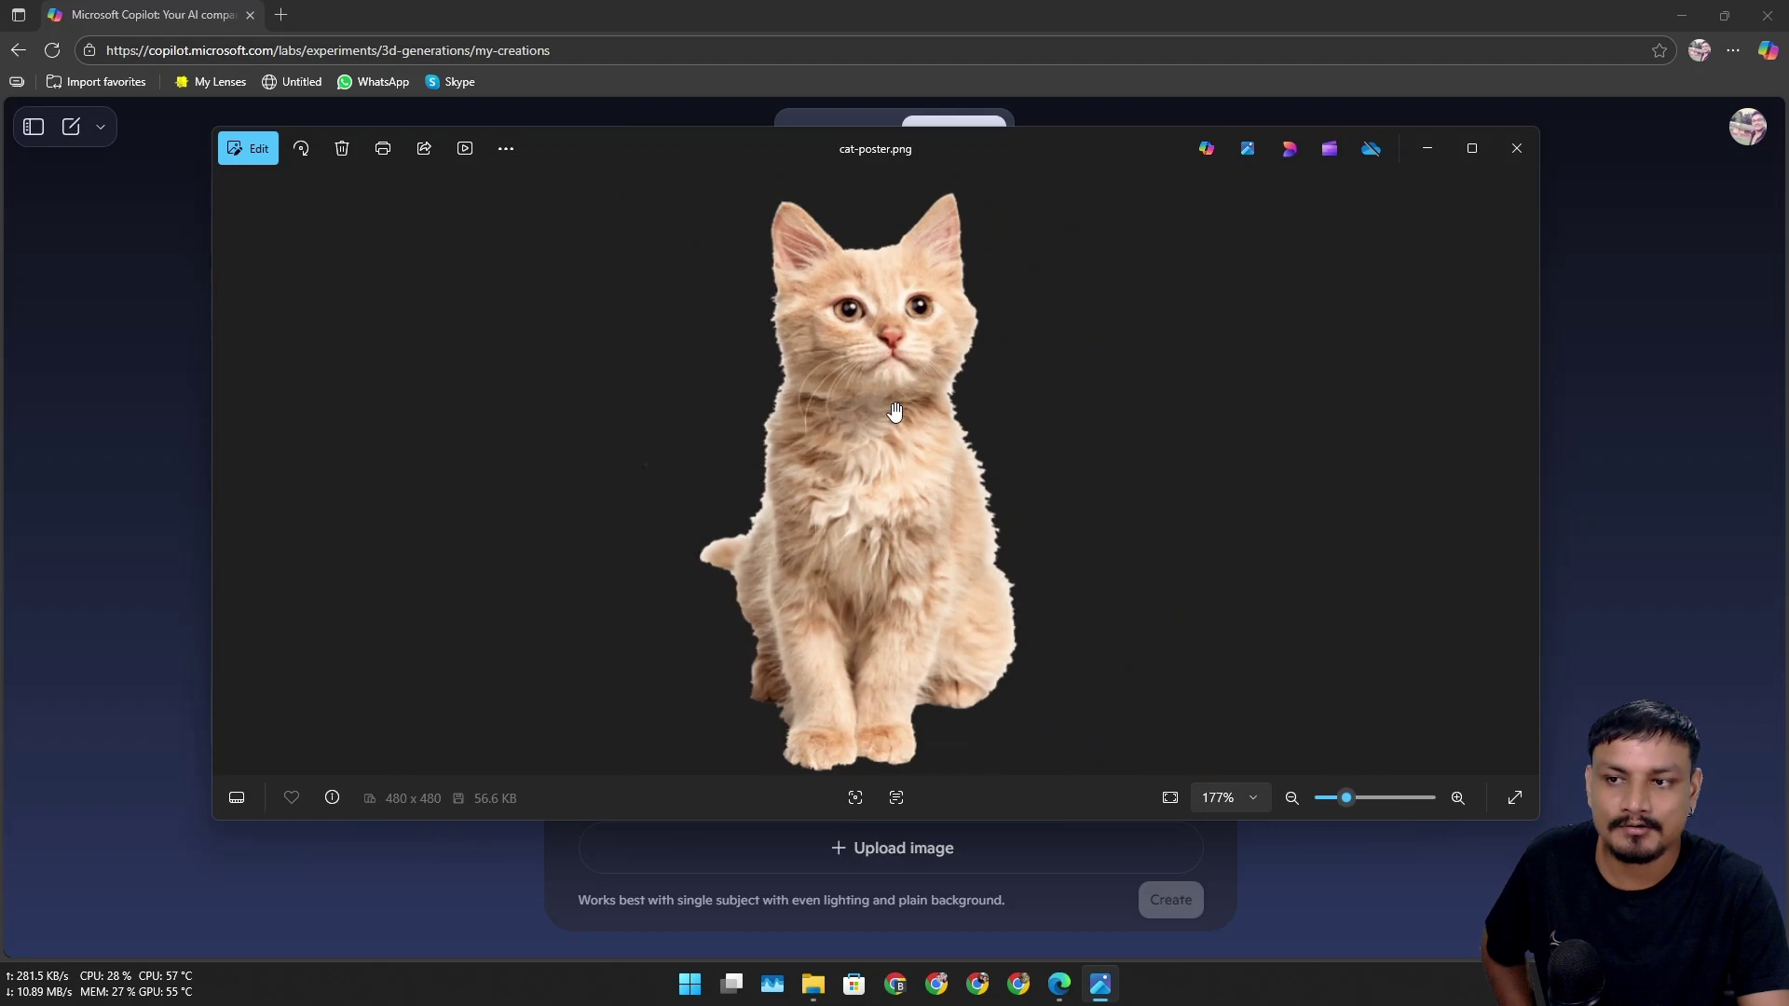
pyautogui.scroll(4, 898, 454)
pyautogui.scroll(-2, 900, 458)
pyautogui.scroll(-2, 899, 459)
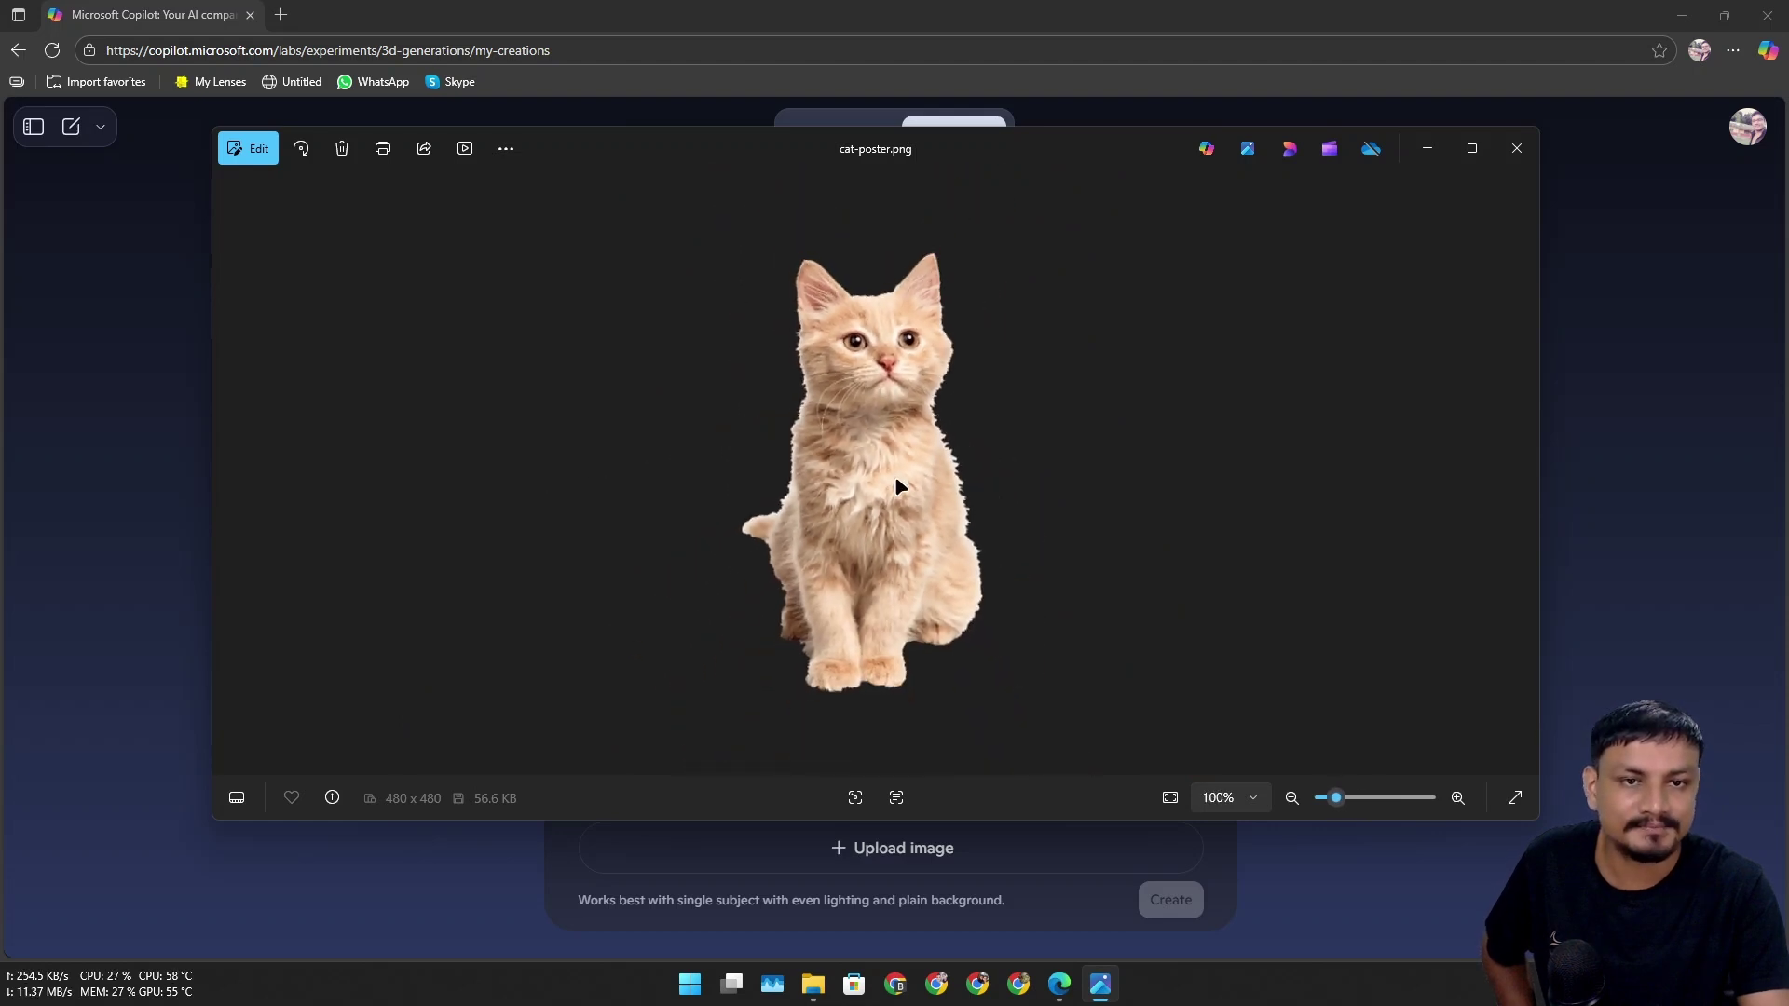
pyautogui.scroll(3, 895, 475)
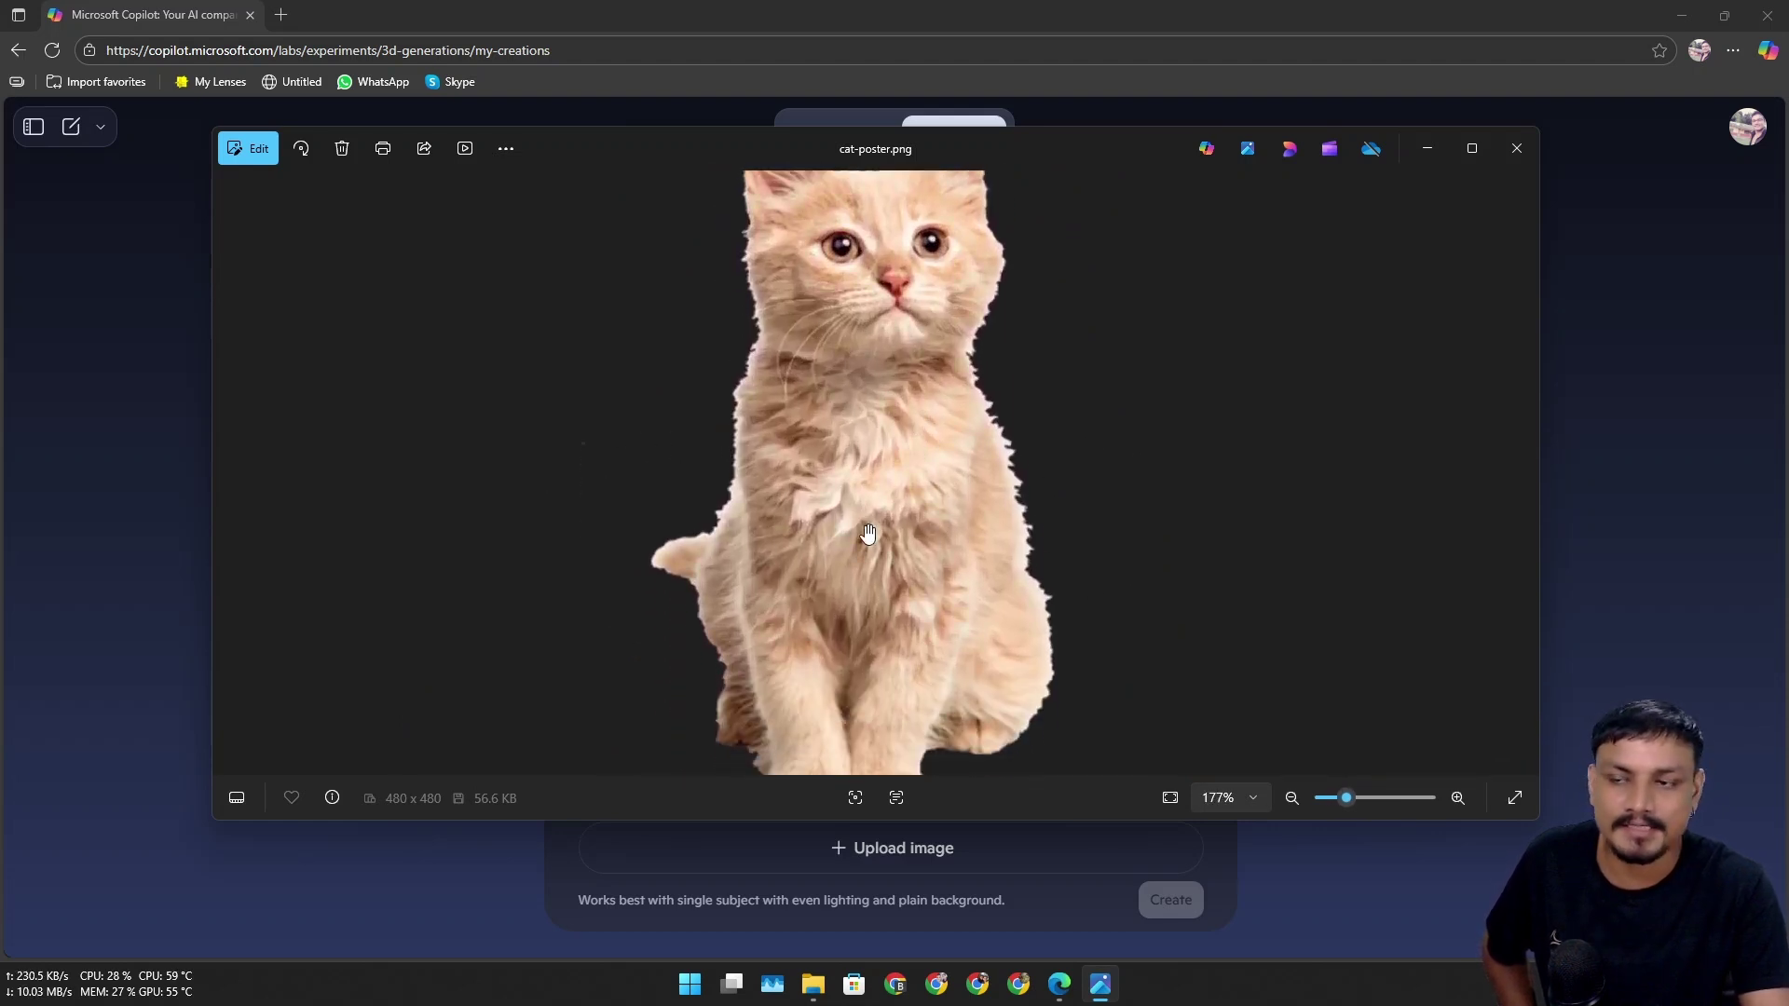
pyautogui.hotkey('alt', 'F4')
# Open the new cat model, orbit it to face left, and close it.
pyautogui.click(526, 387)
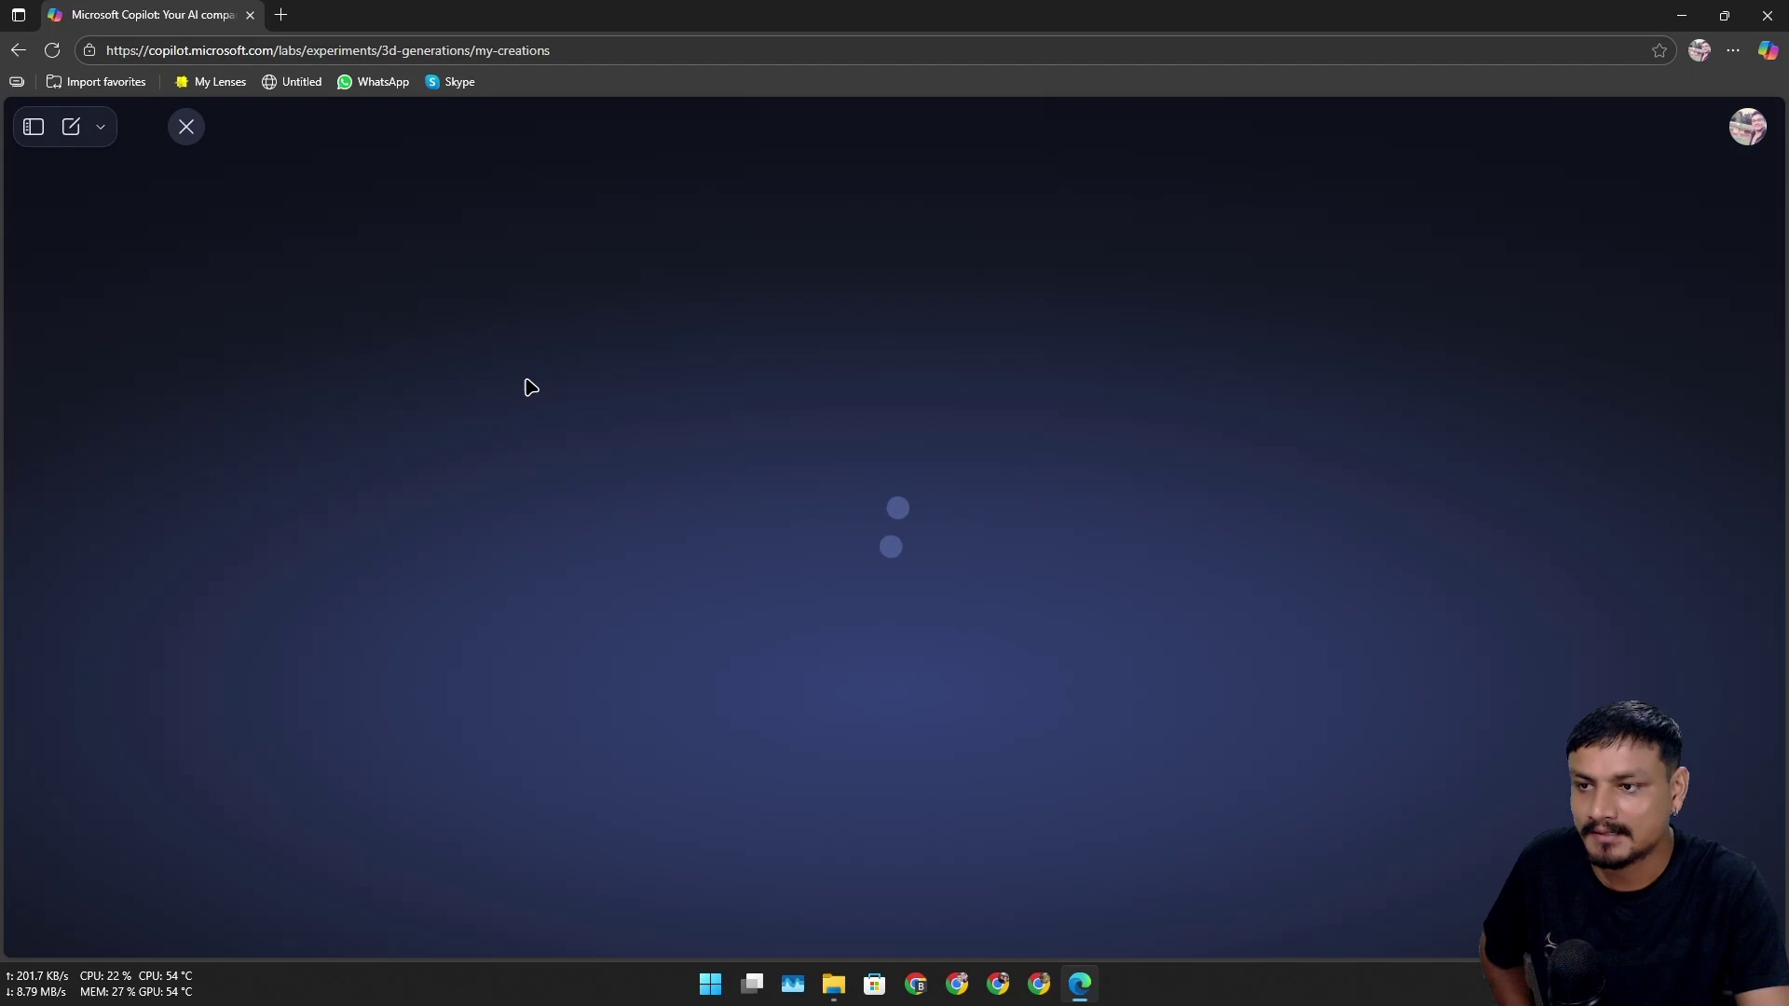
pyautogui.moveTo(1016, 636); pyautogui.dragTo(299, 671)
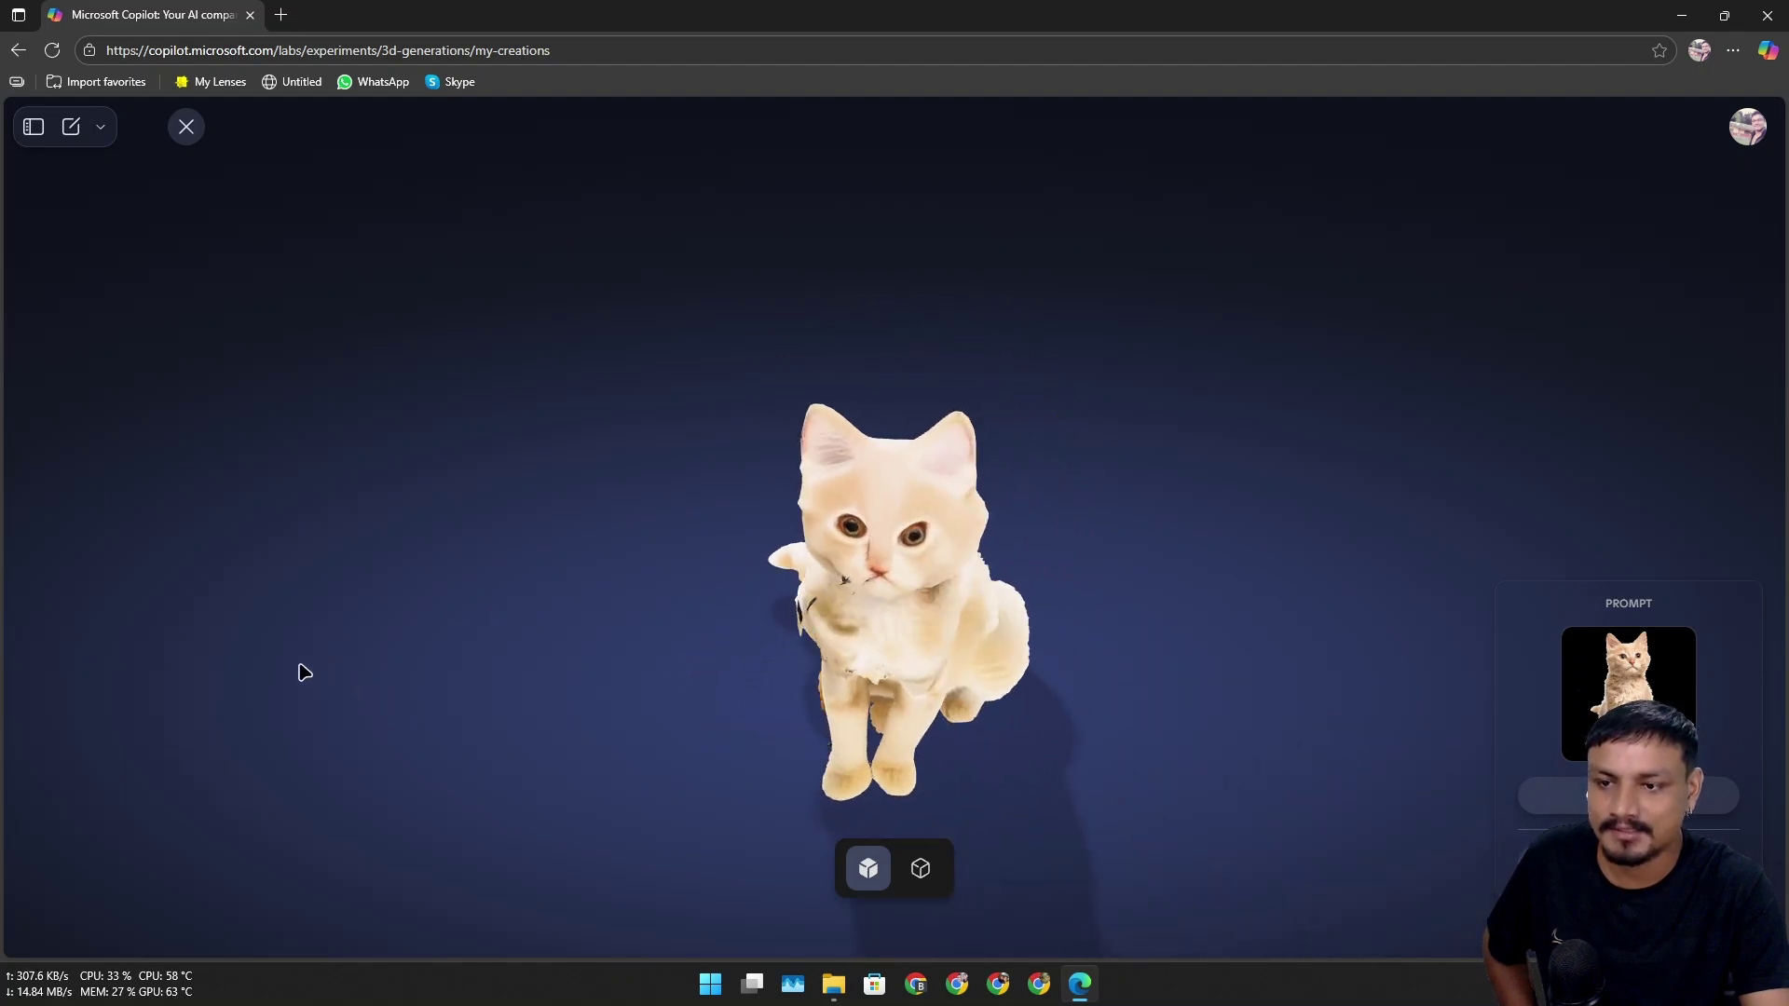
pyautogui.press('Escape')
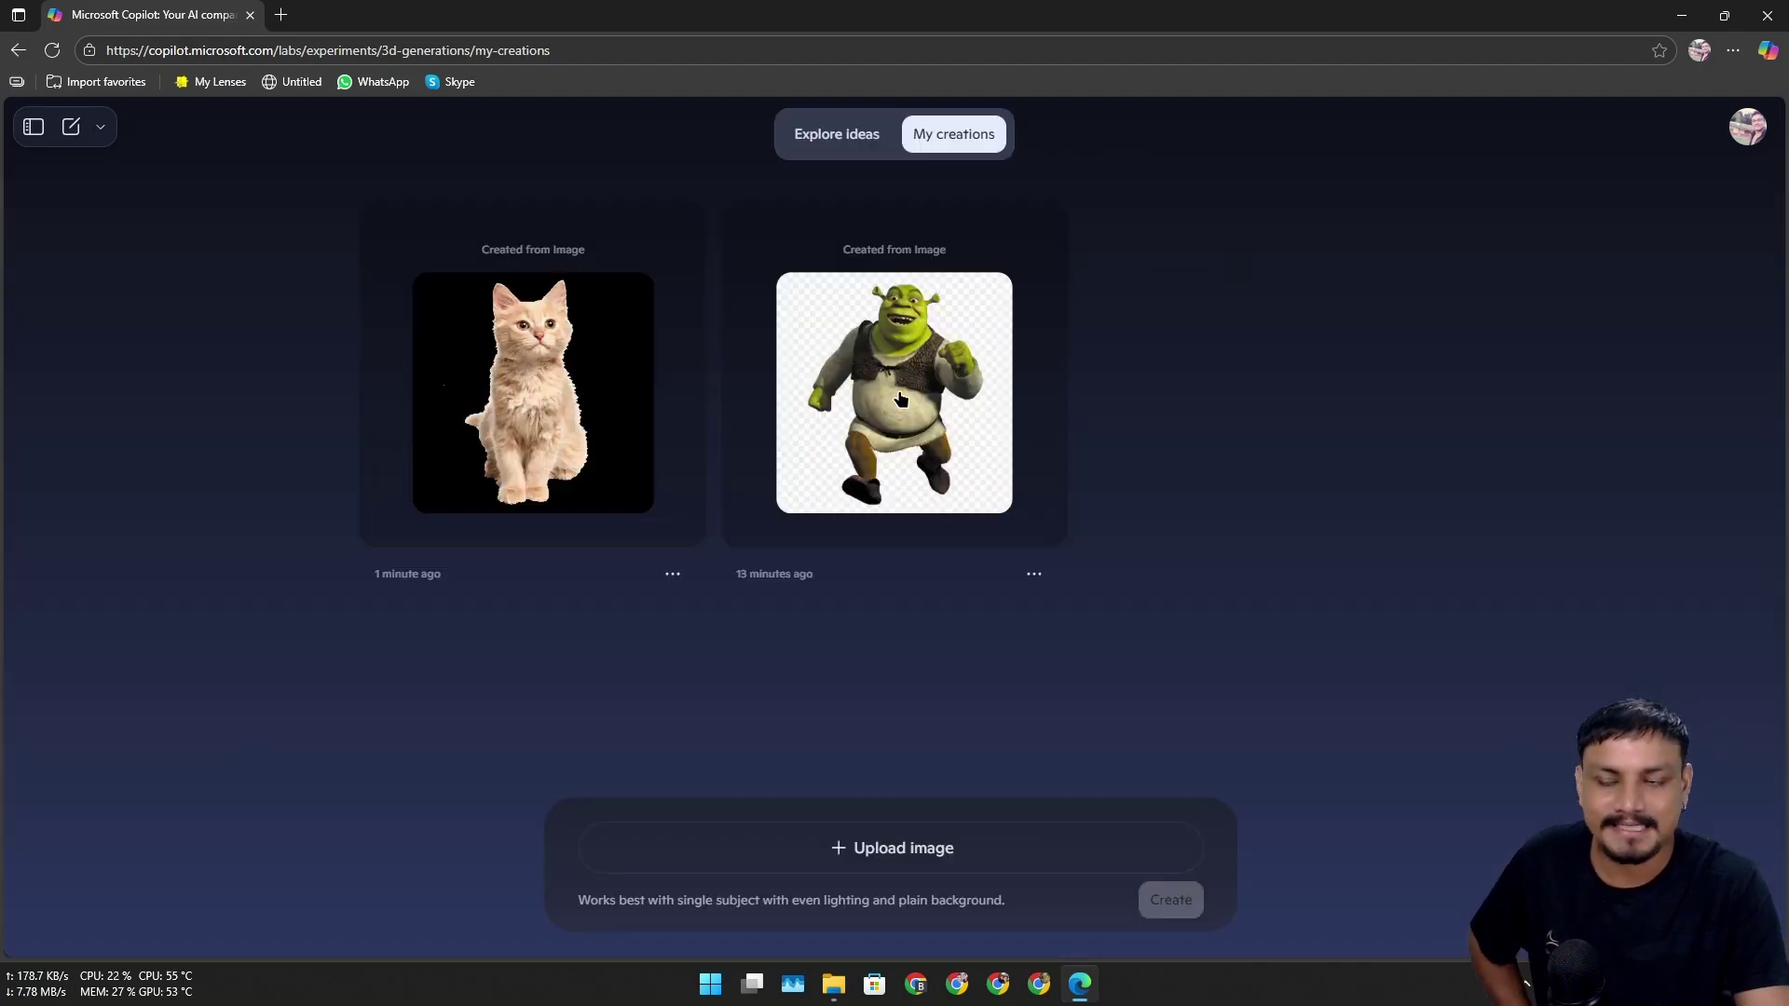
# Open the Shrek model, orbit it to view its back, and return to the gallery.
pyautogui.click(902, 398)
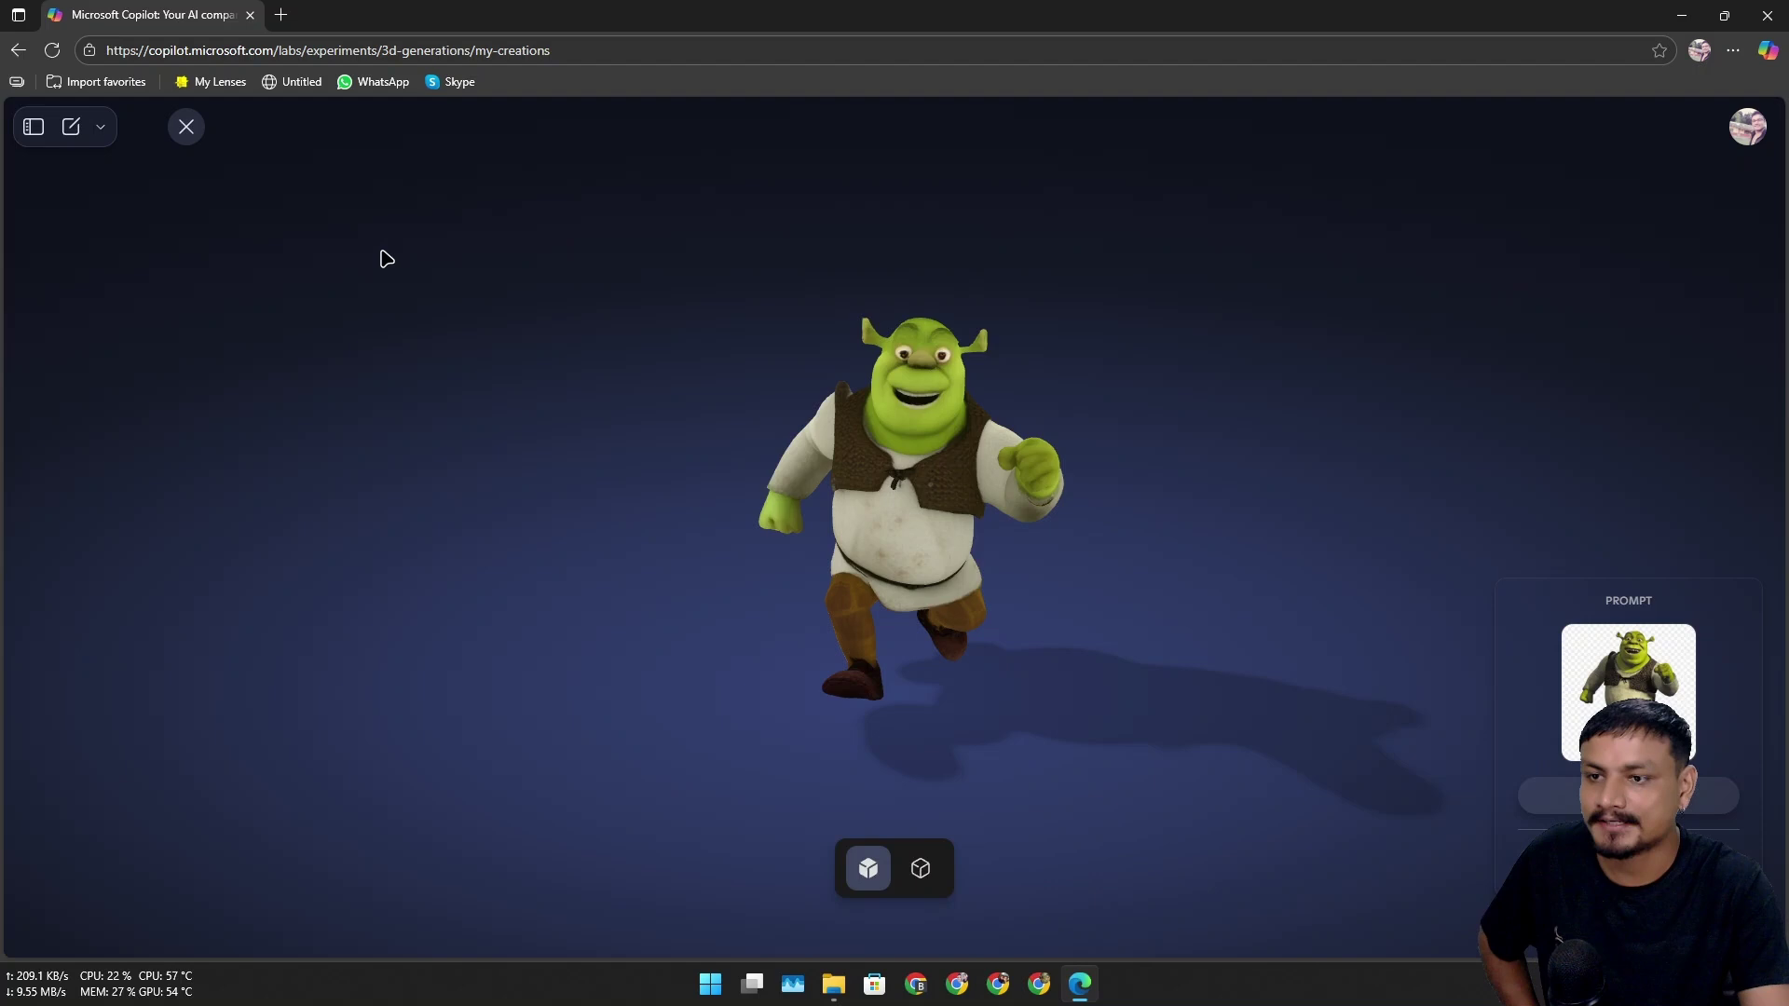
pyautogui.moveTo(886, 506); pyautogui.dragTo(1330, 606)
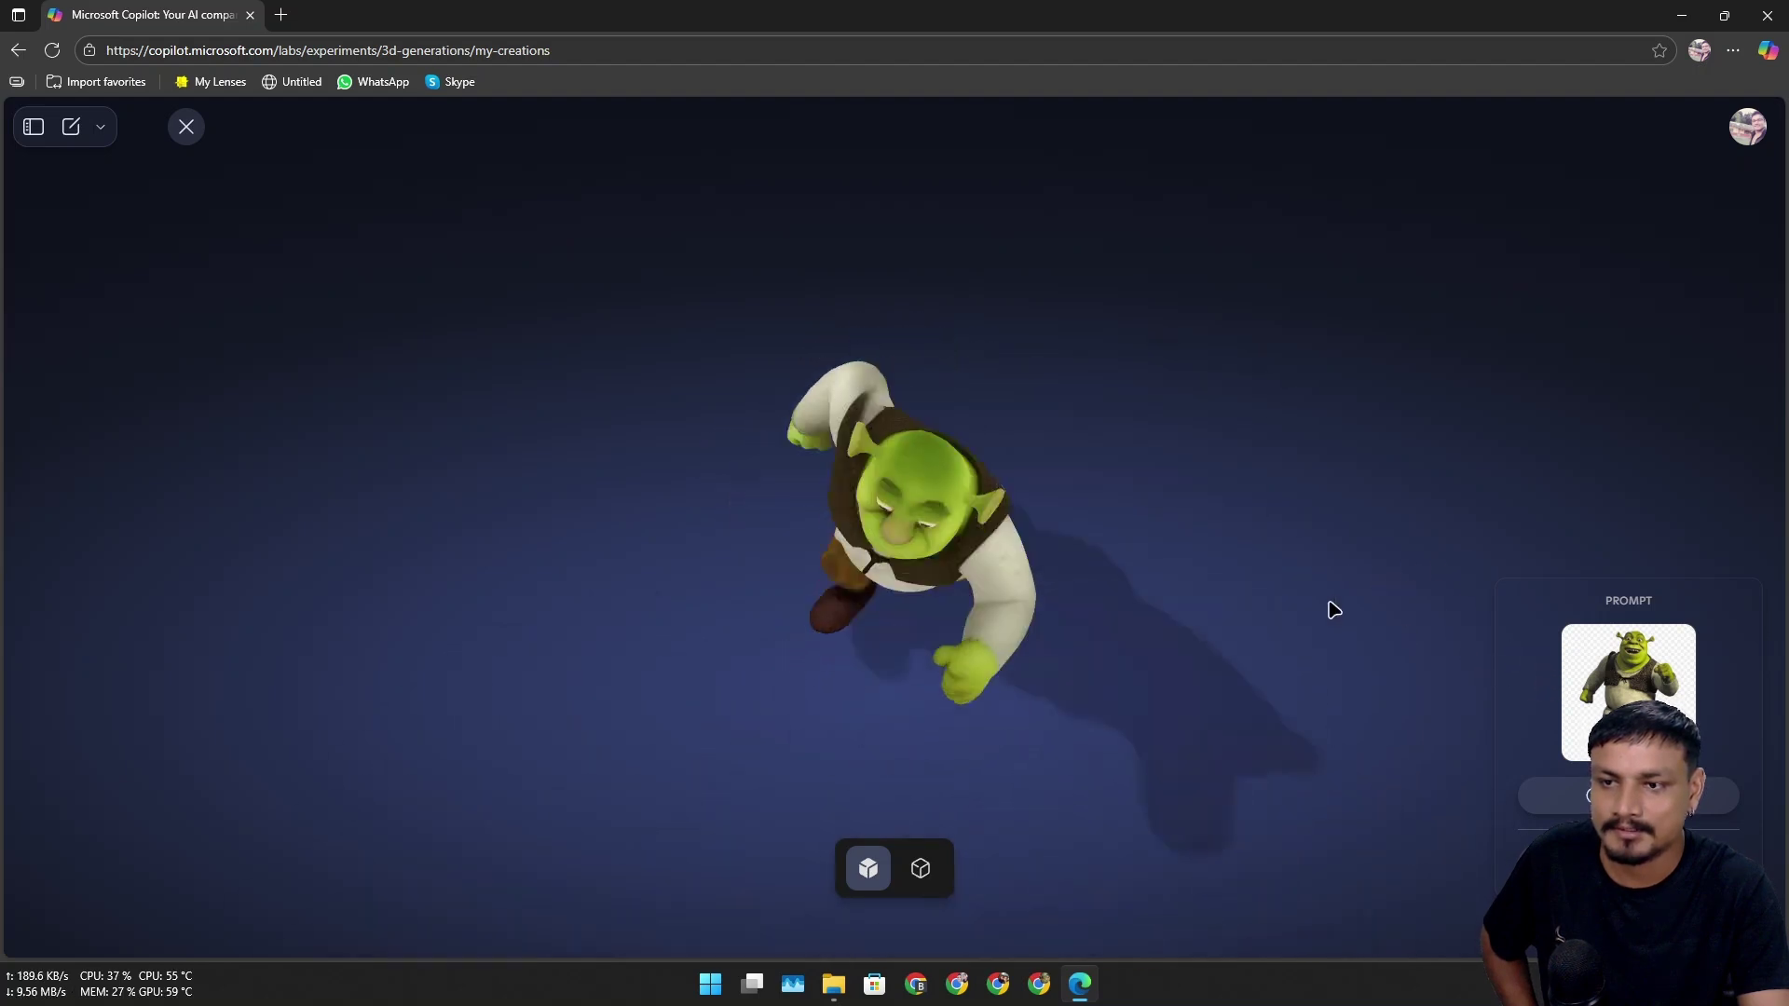
pyautogui.press('Escape')
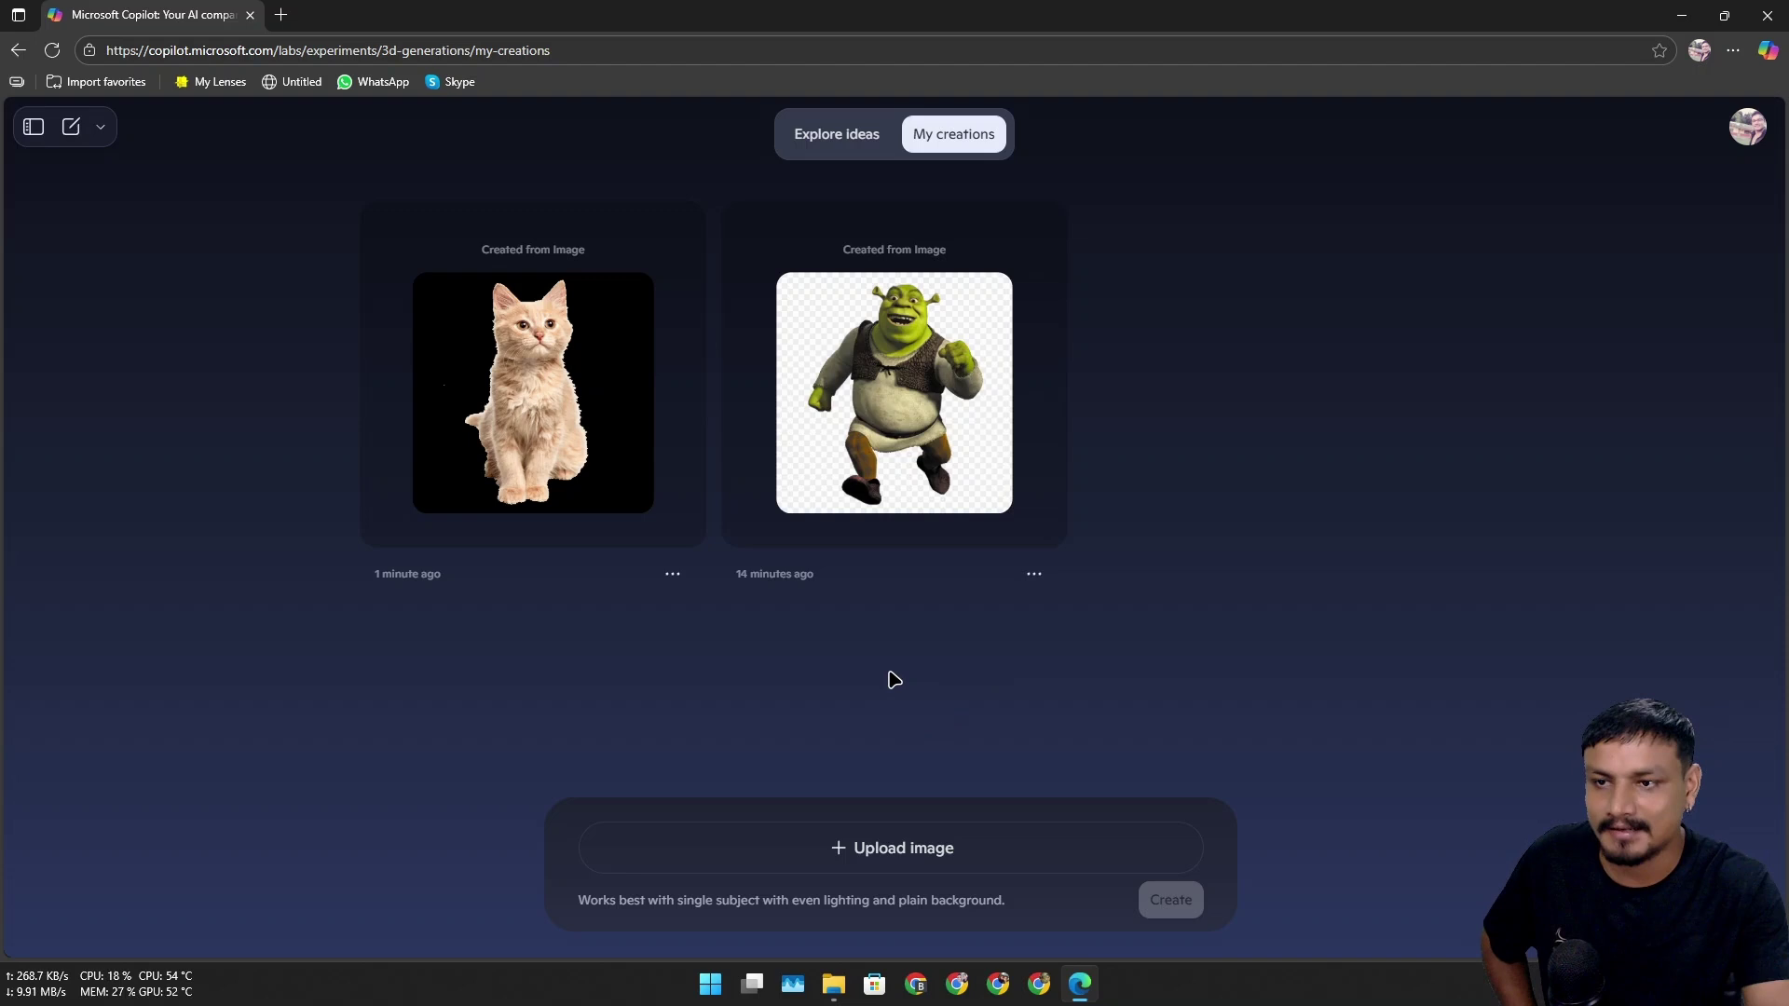
# Pick the 497c….png Minecraft character image from Downloads and start generating its 3D model.
pyautogui.click(895, 850)
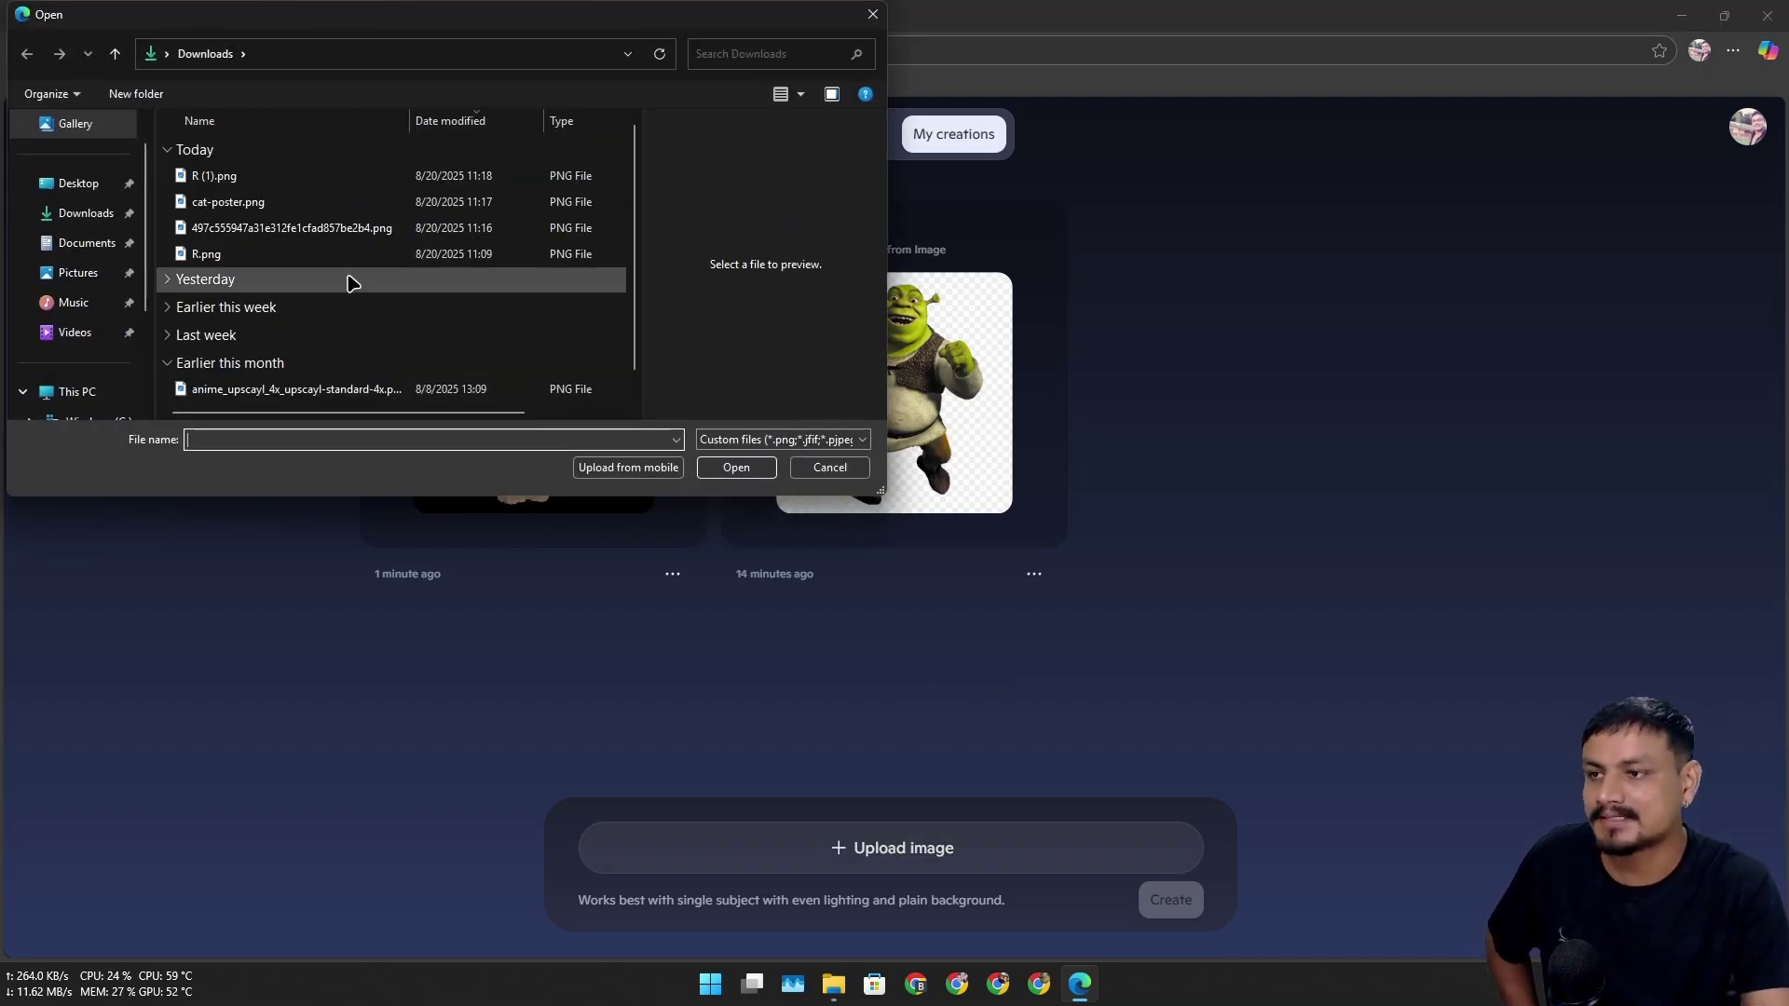
pyautogui.click(332, 227)
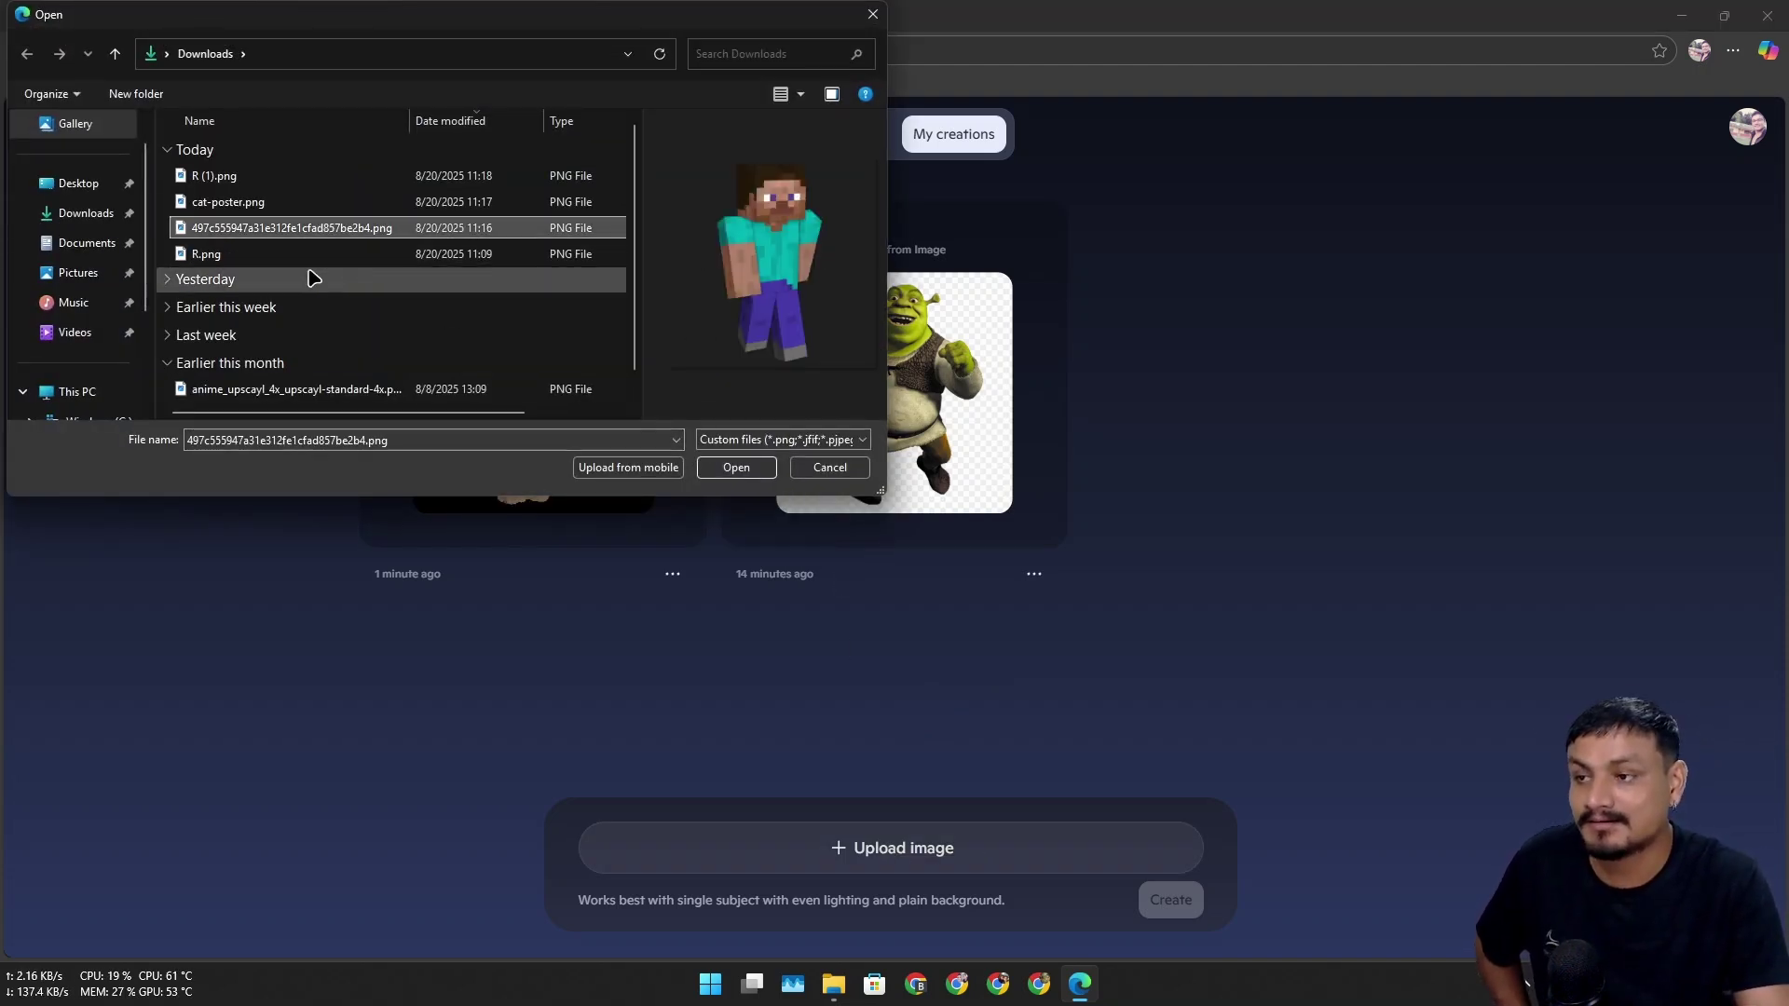
pyautogui.click(239, 260)
pyautogui.click(294, 228)
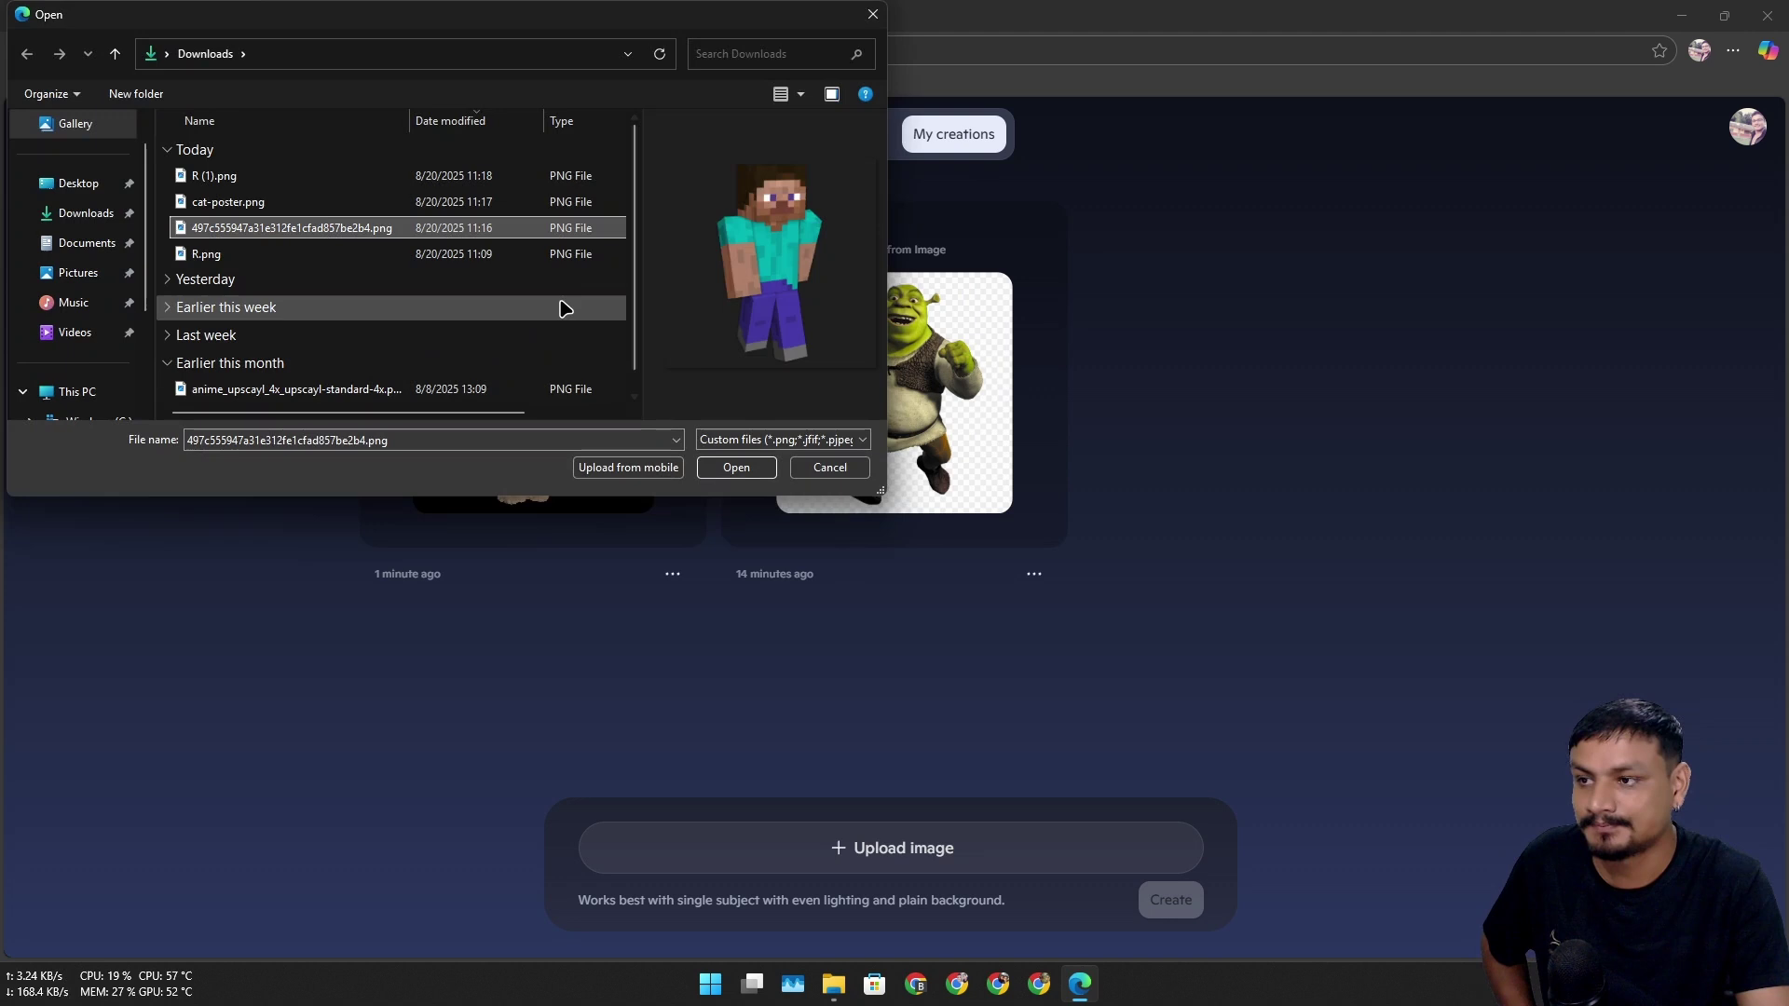
pyautogui.click(736, 467)
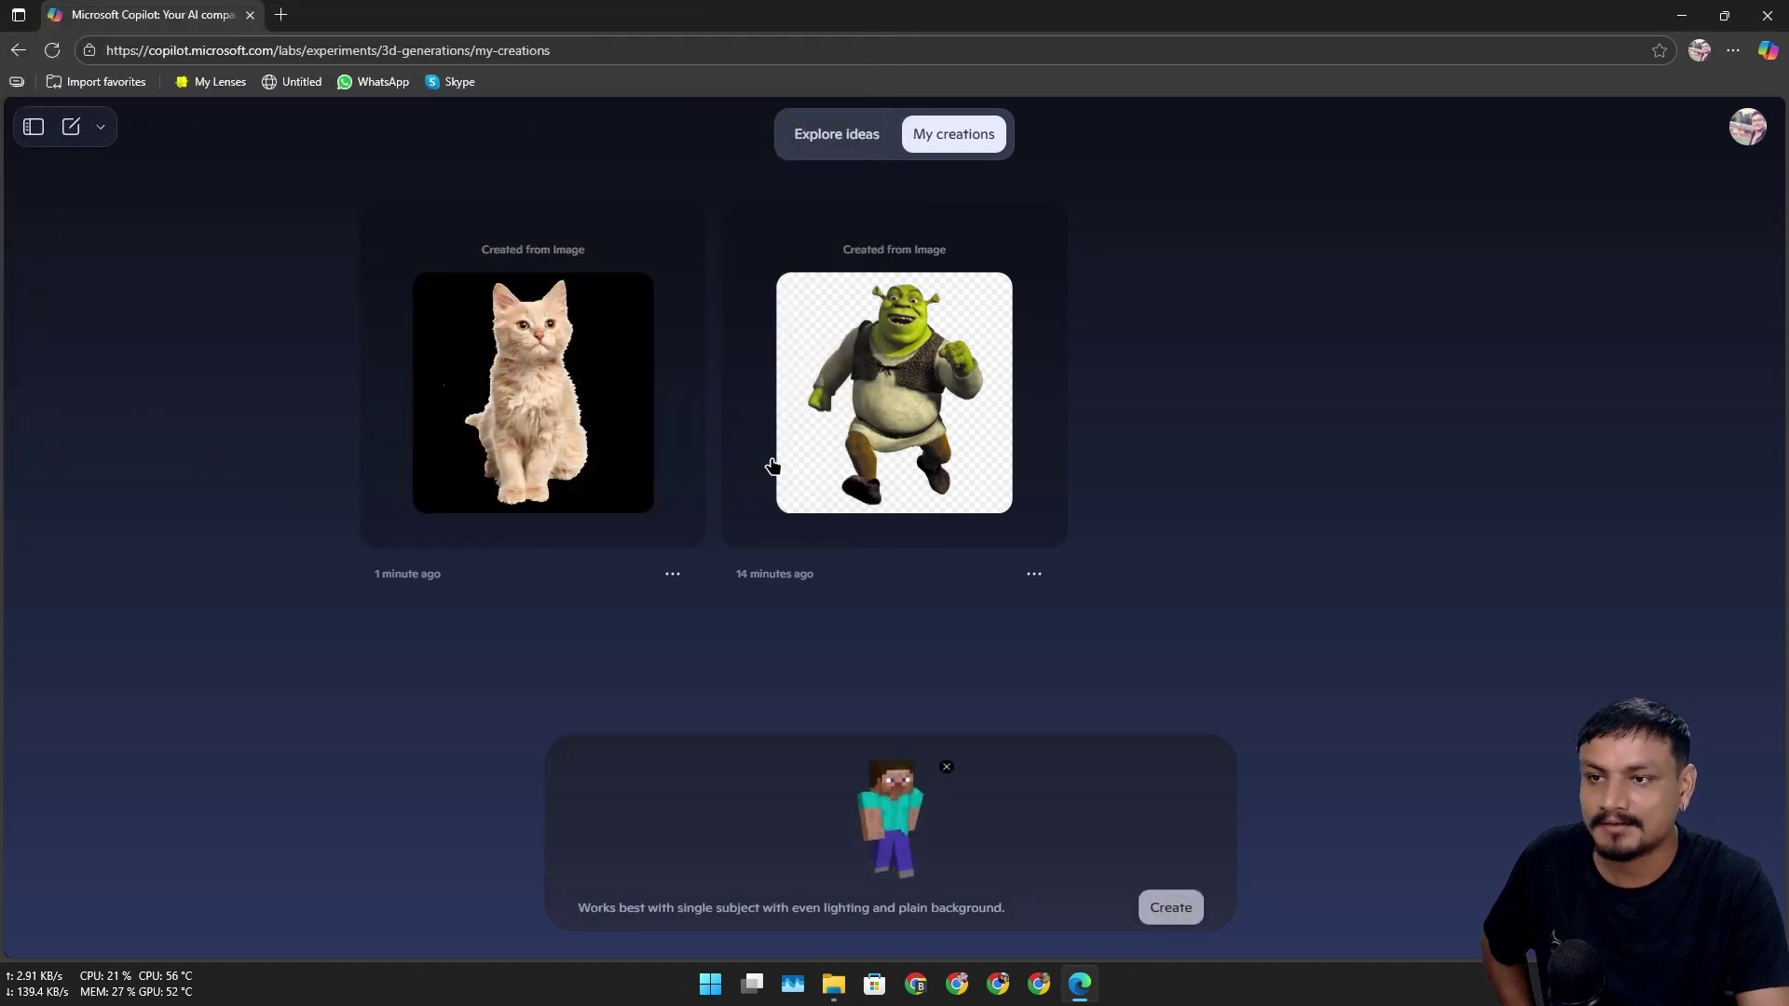
pyautogui.click(1171, 908)
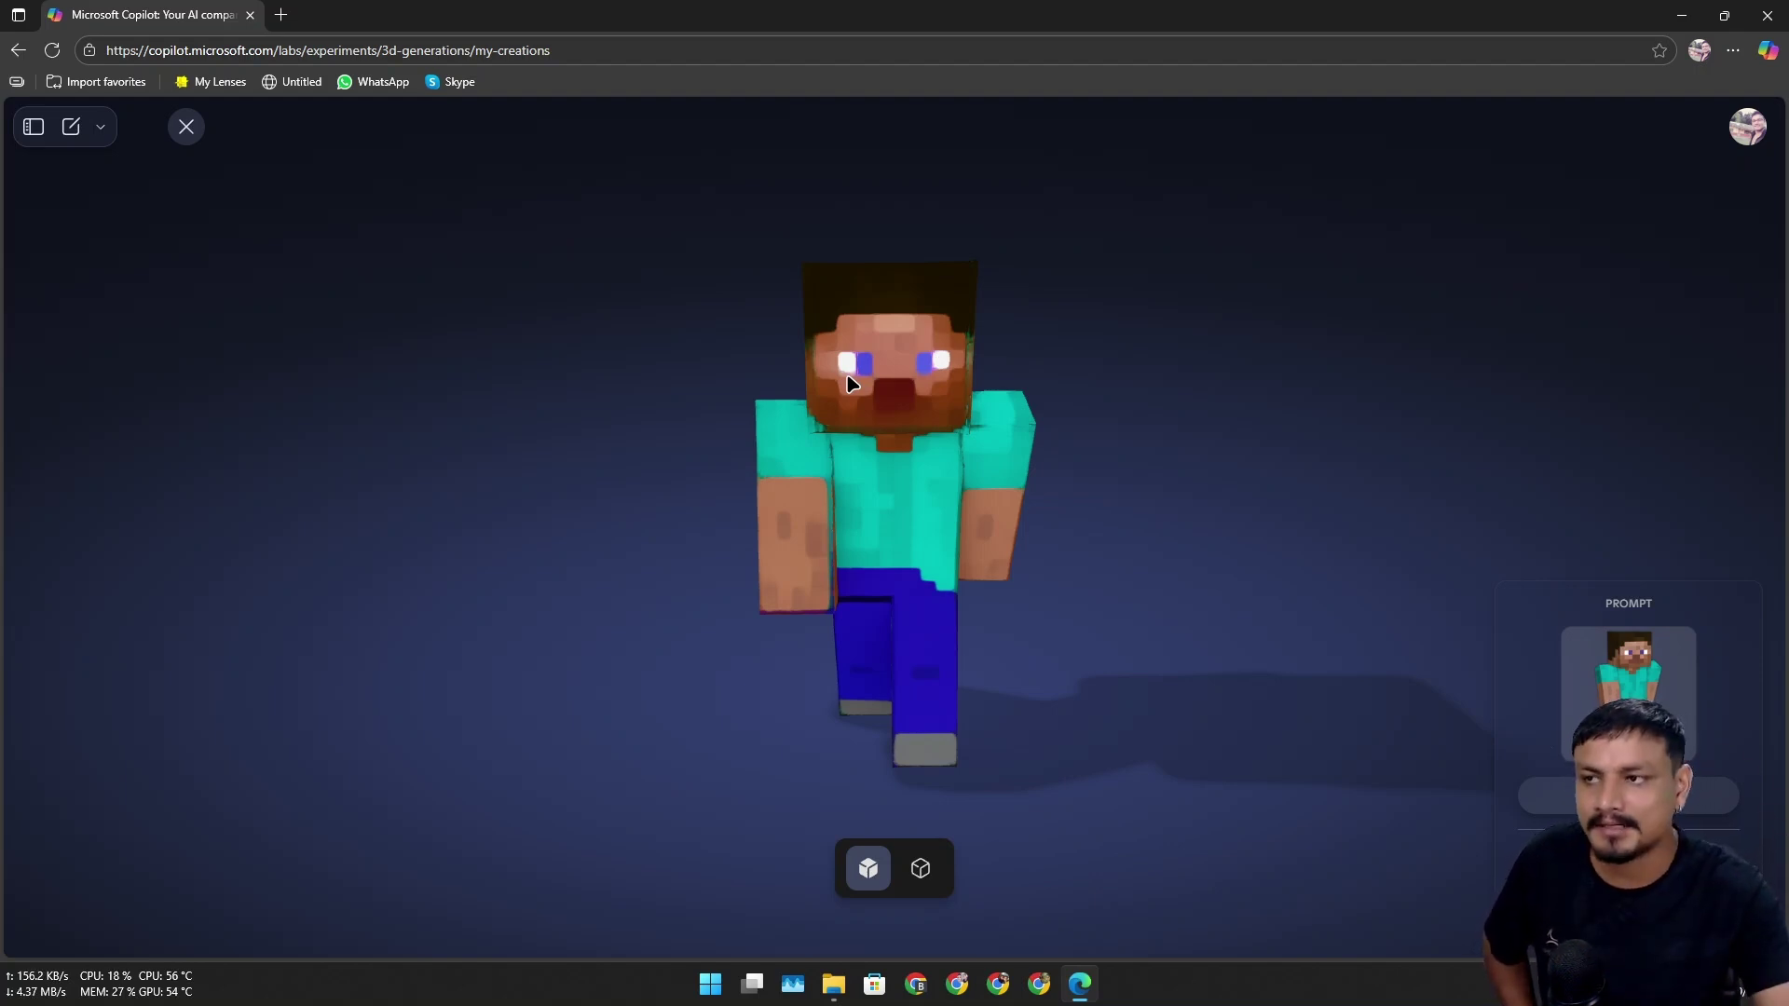
# Orbit the Minecraft model while toggling textured and untextured views, ending untextured.
pyautogui.moveTo(887, 398); pyautogui.dragTo(945, 533)
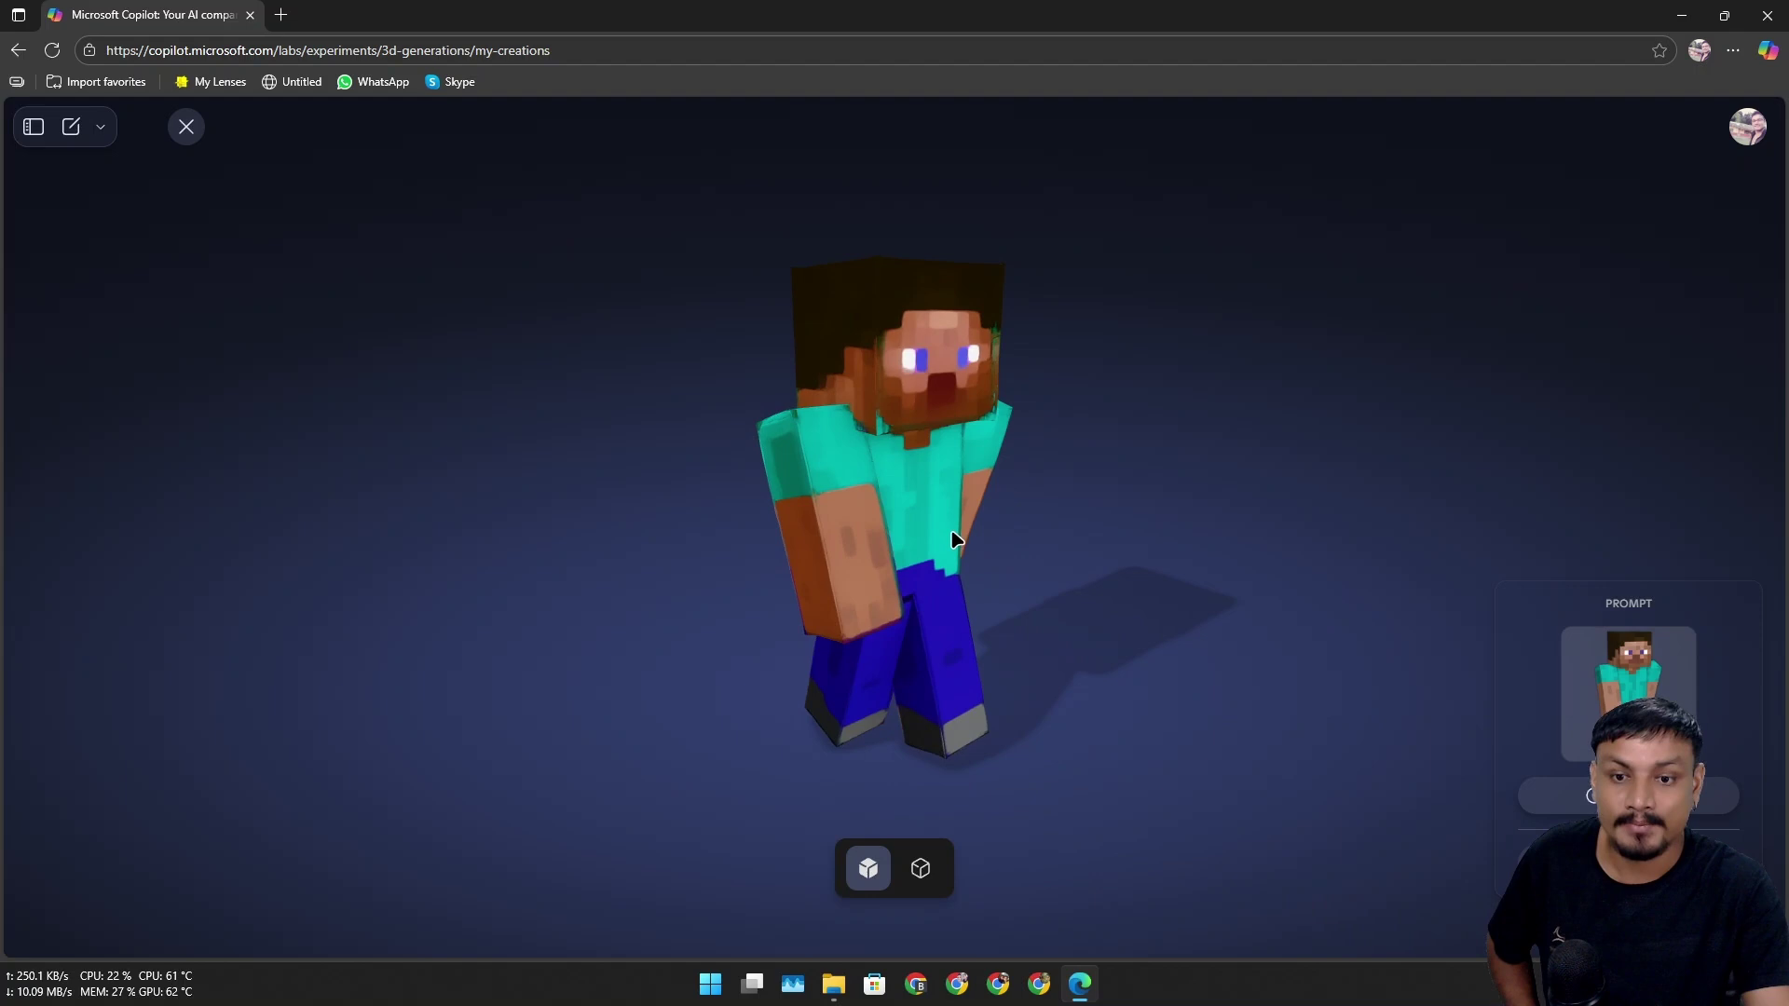
pyautogui.click(921, 869)
pyautogui.moveTo(952, 557); pyautogui.dragTo(903, 611)
pyautogui.click(867, 869)
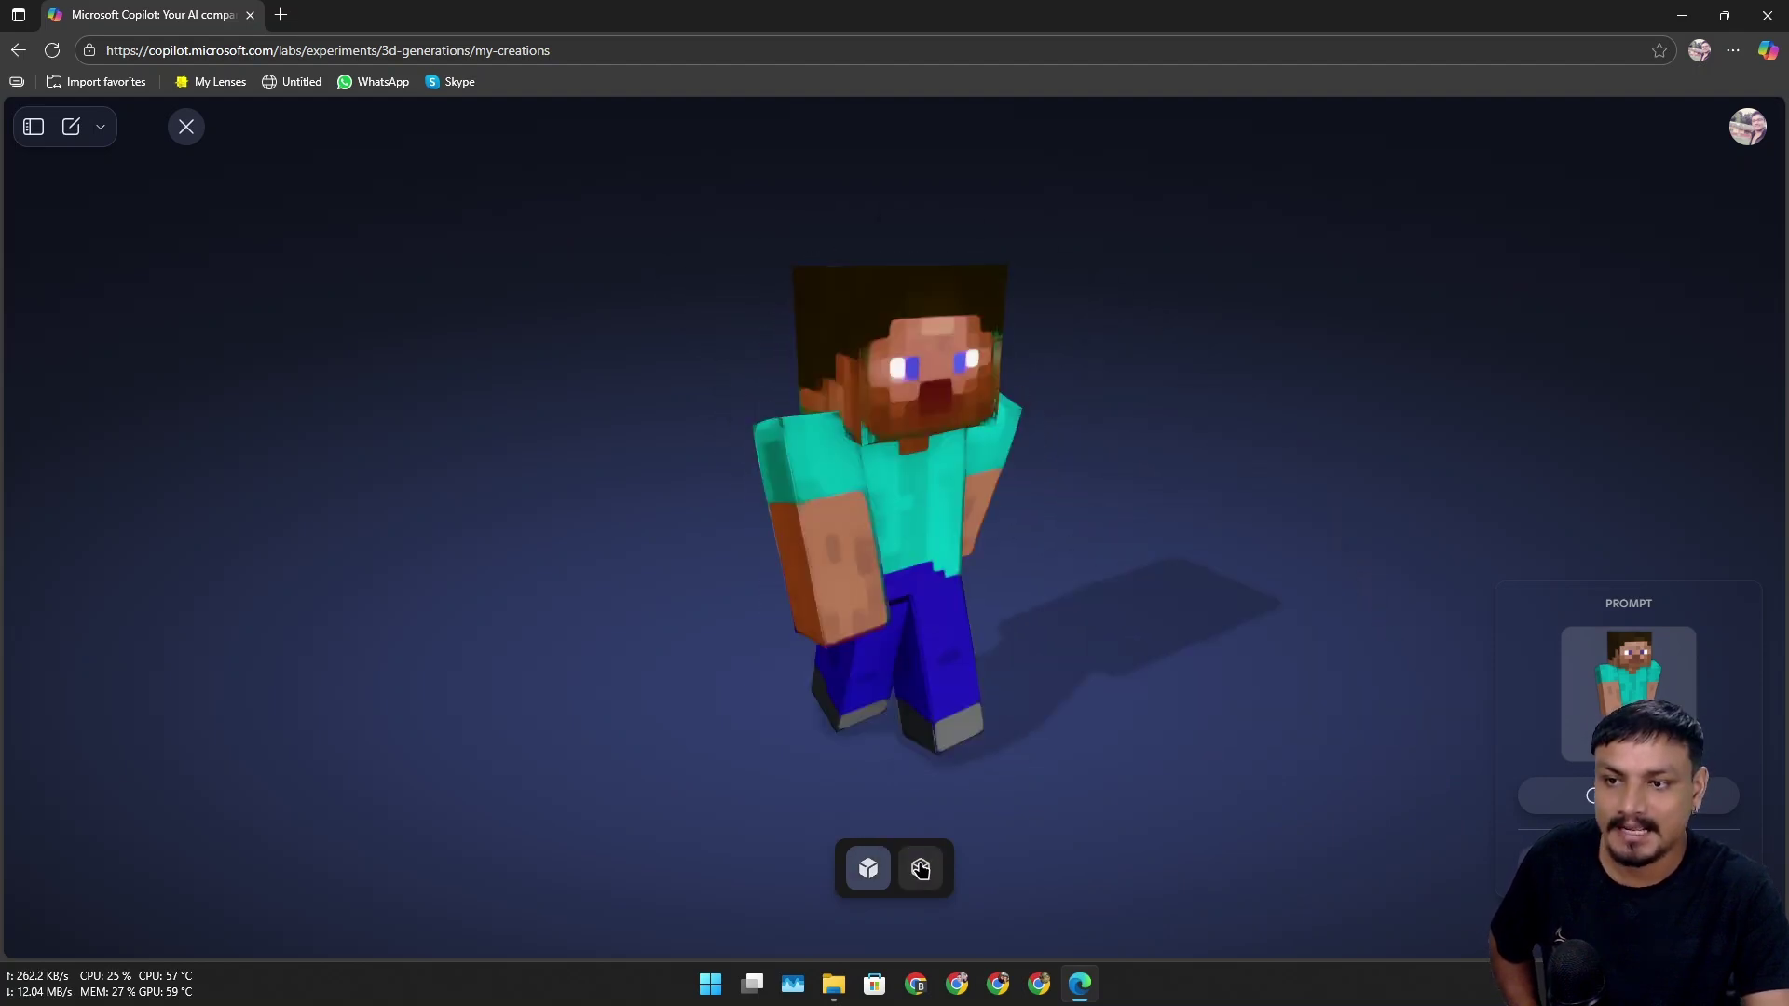
pyautogui.click(918, 868)
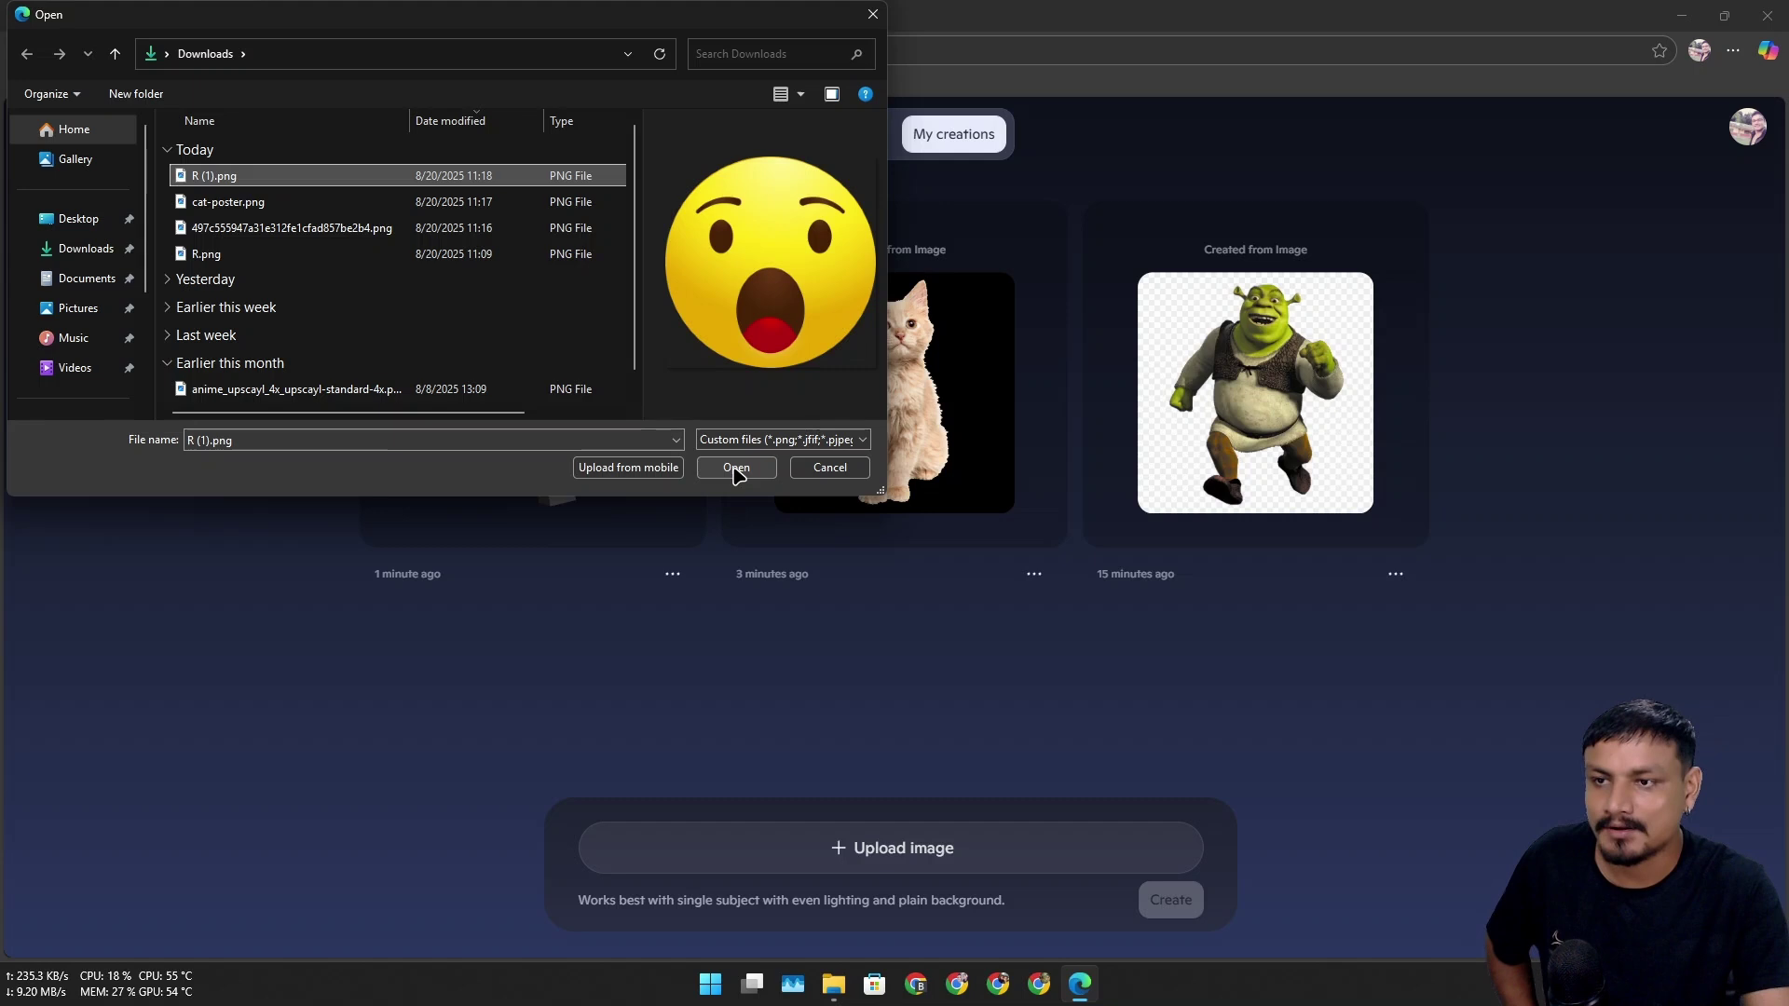
# Load the chosen R (1).png emoji image and start generating its 3D model.
pyautogui.click(737, 467)
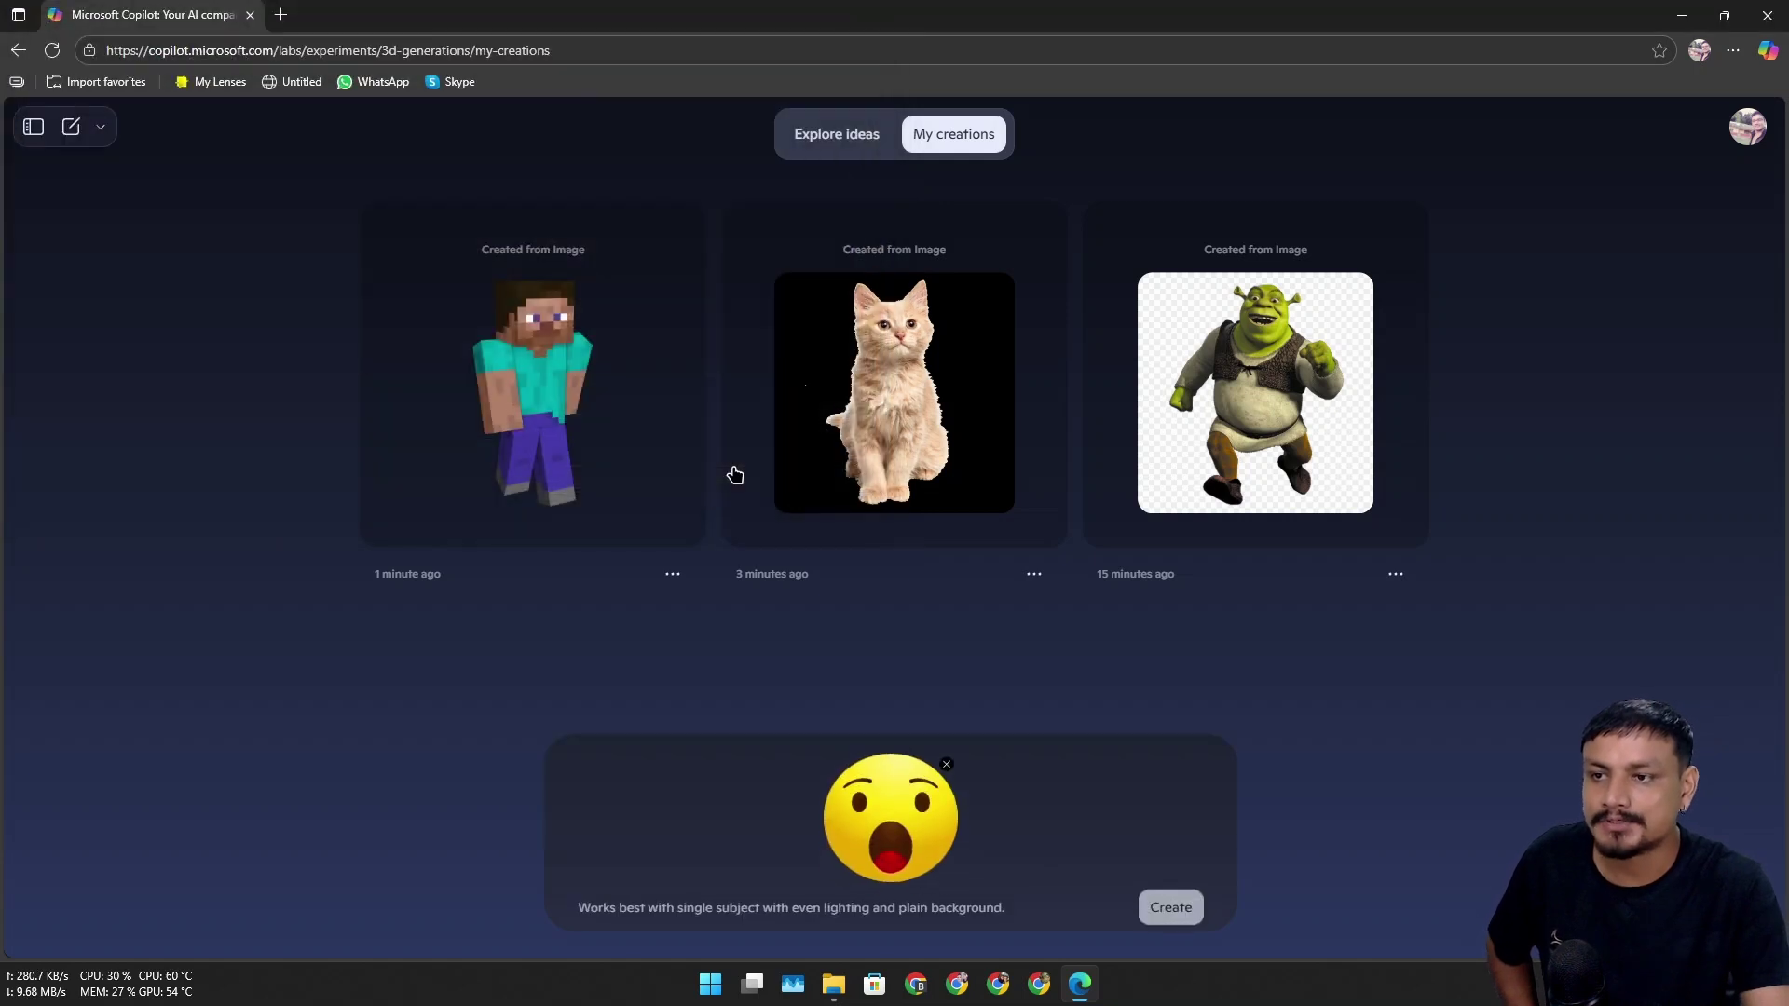
pyautogui.click(1190, 907)
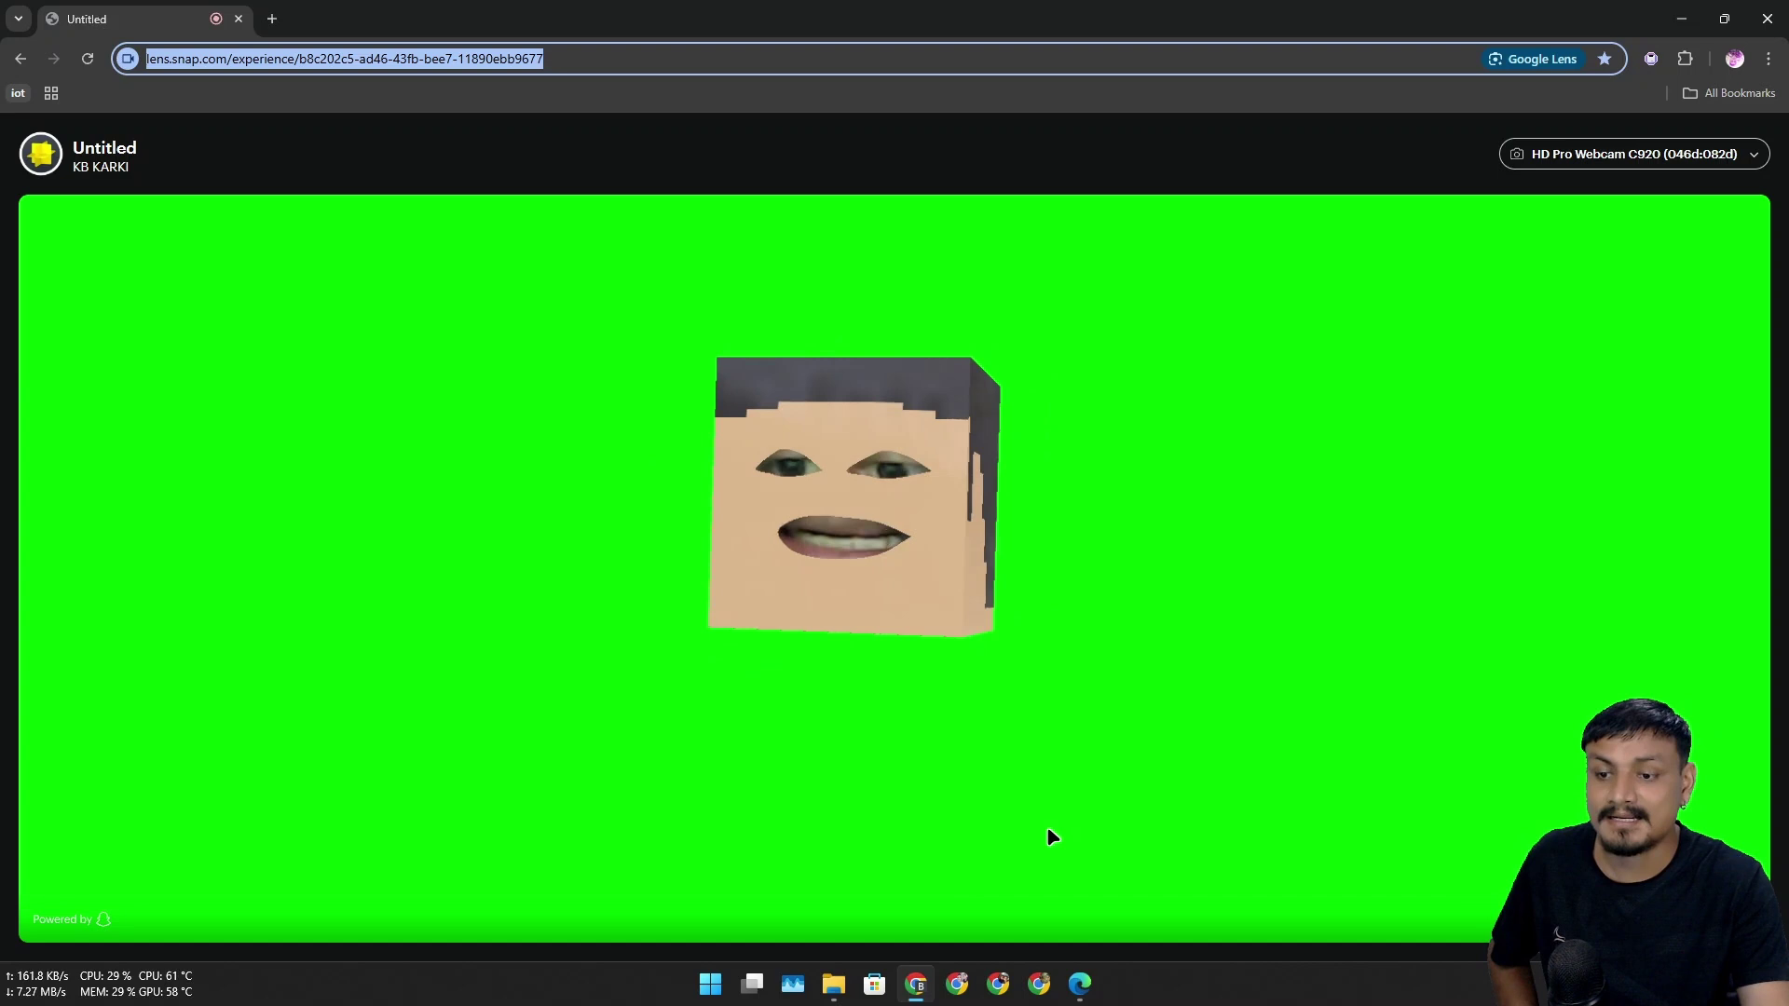
pyautogui.click(1078, 984)
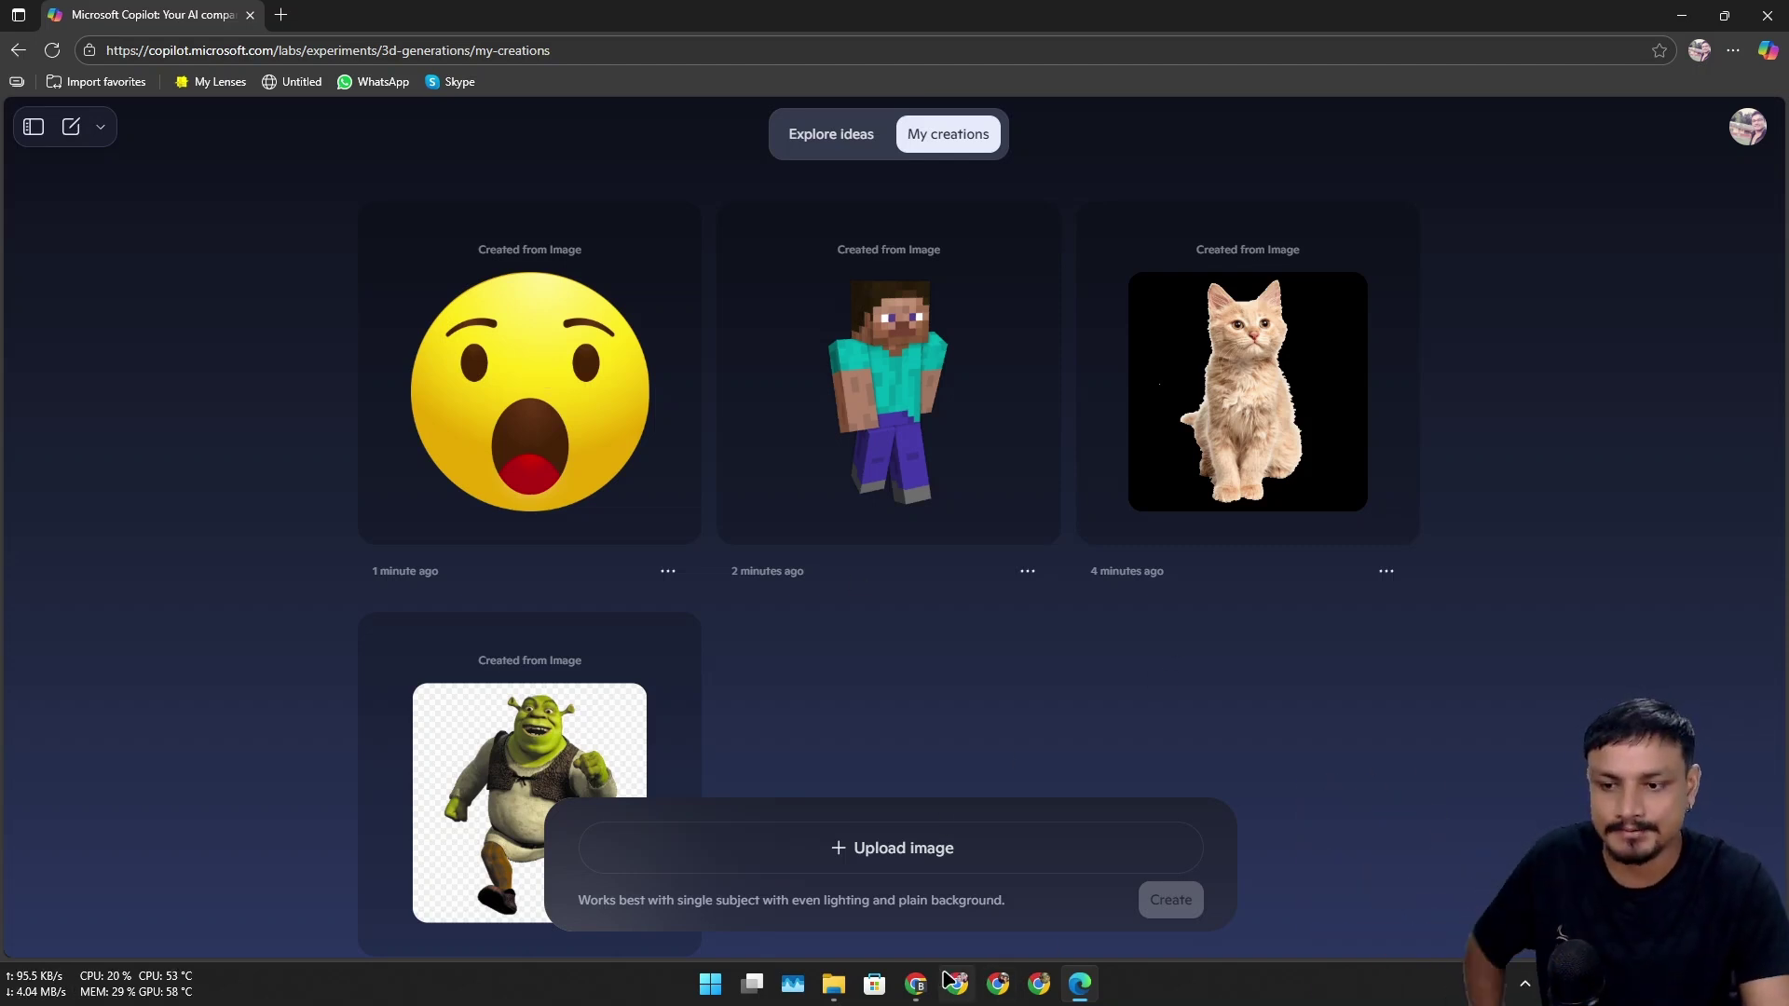
pyautogui.moveTo(1081, 1000)
pyautogui.click(906, 991)
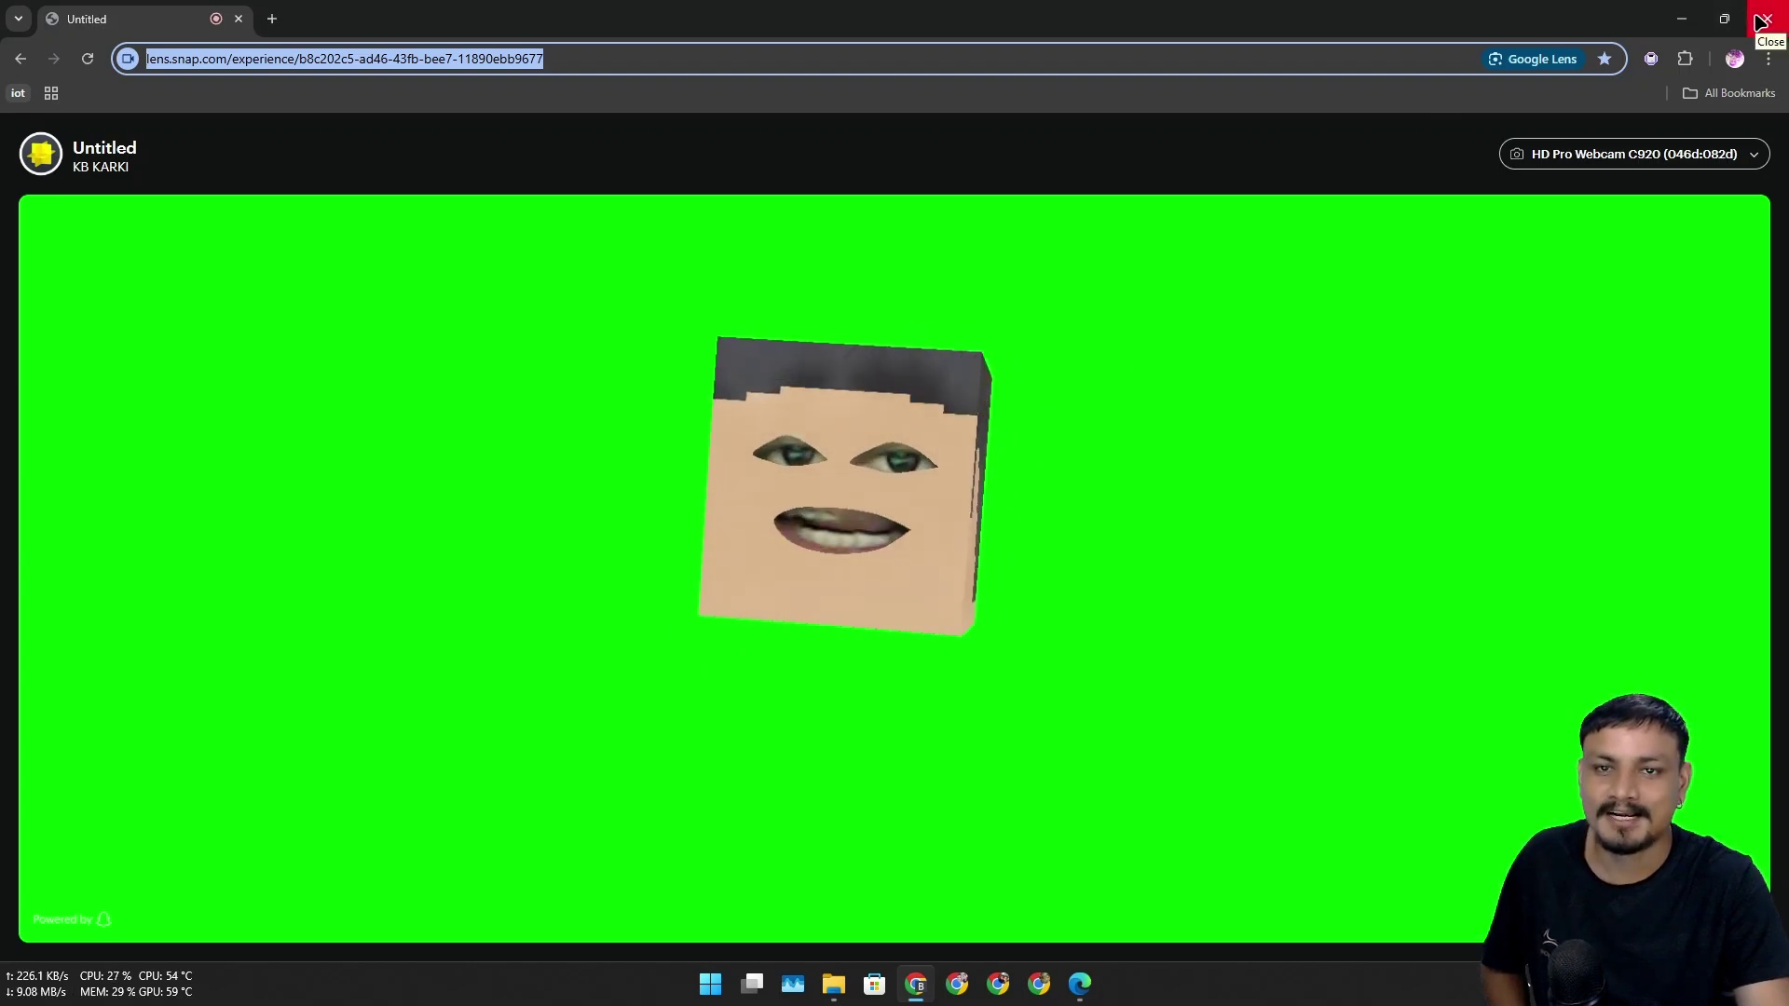
# Close the Snap Lens browser window, orbit the emoji model, and switch it to untextured view.
pyautogui.click(1764, 19)
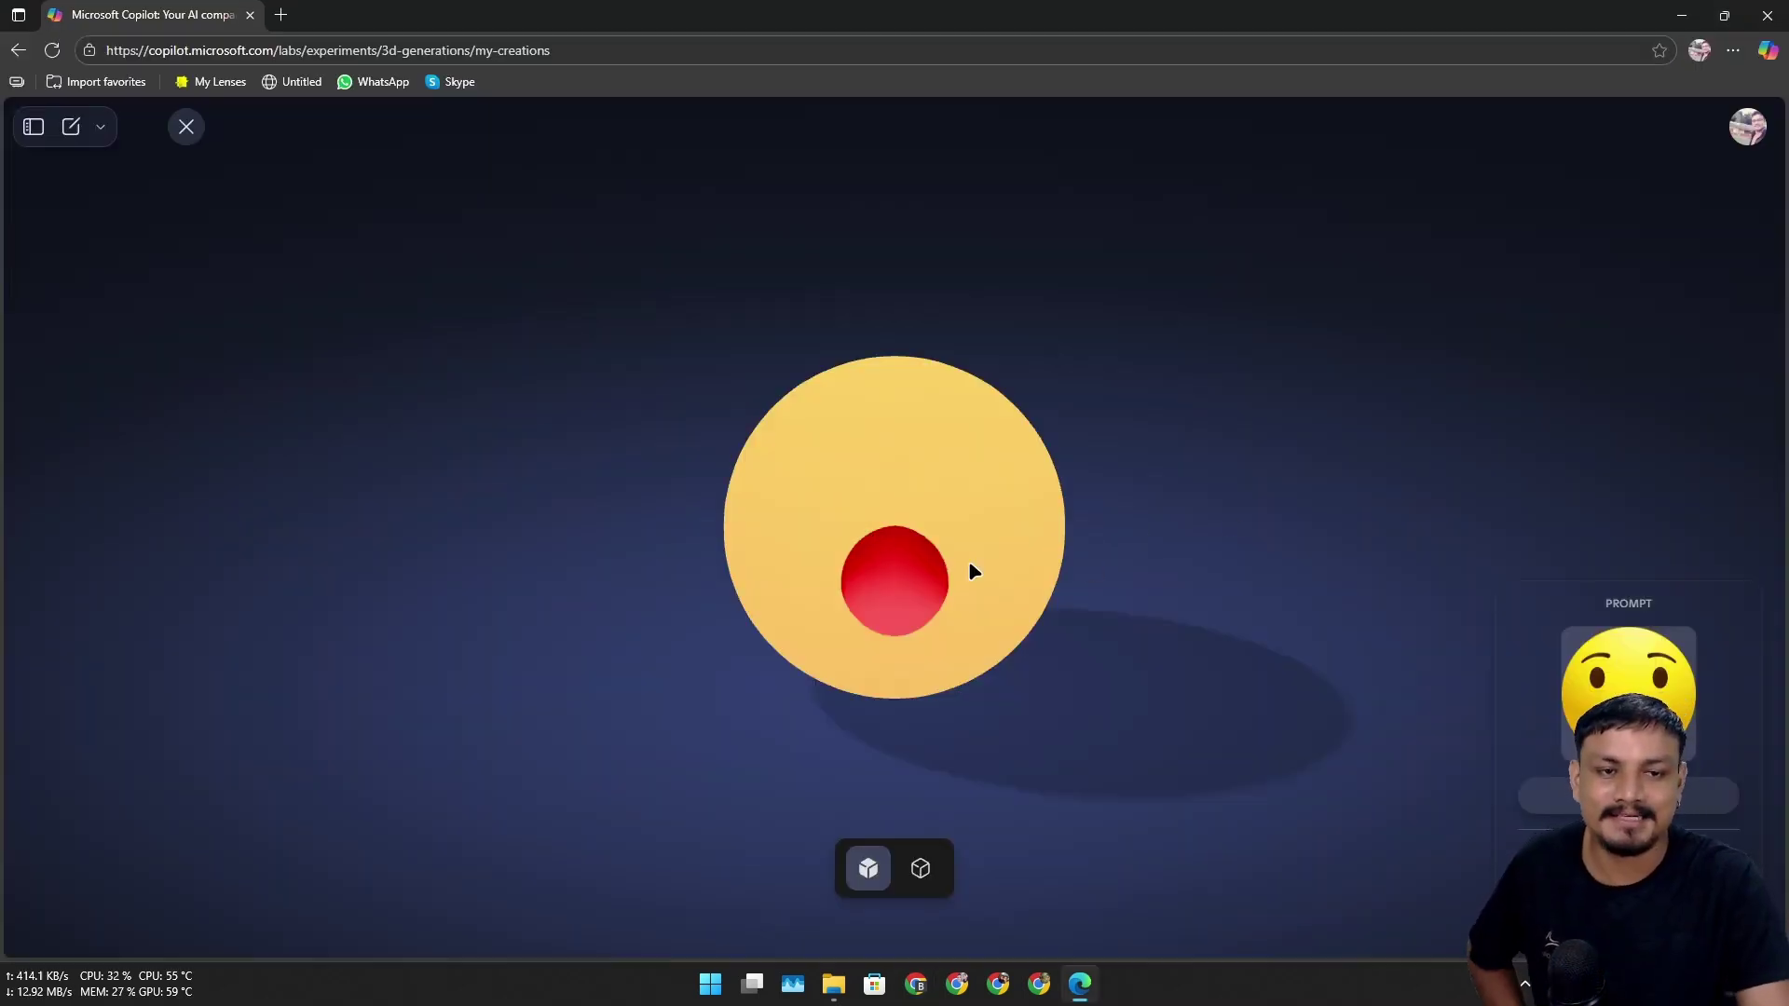
pyautogui.moveTo(944, 569); pyautogui.dragTo(1045, 463)
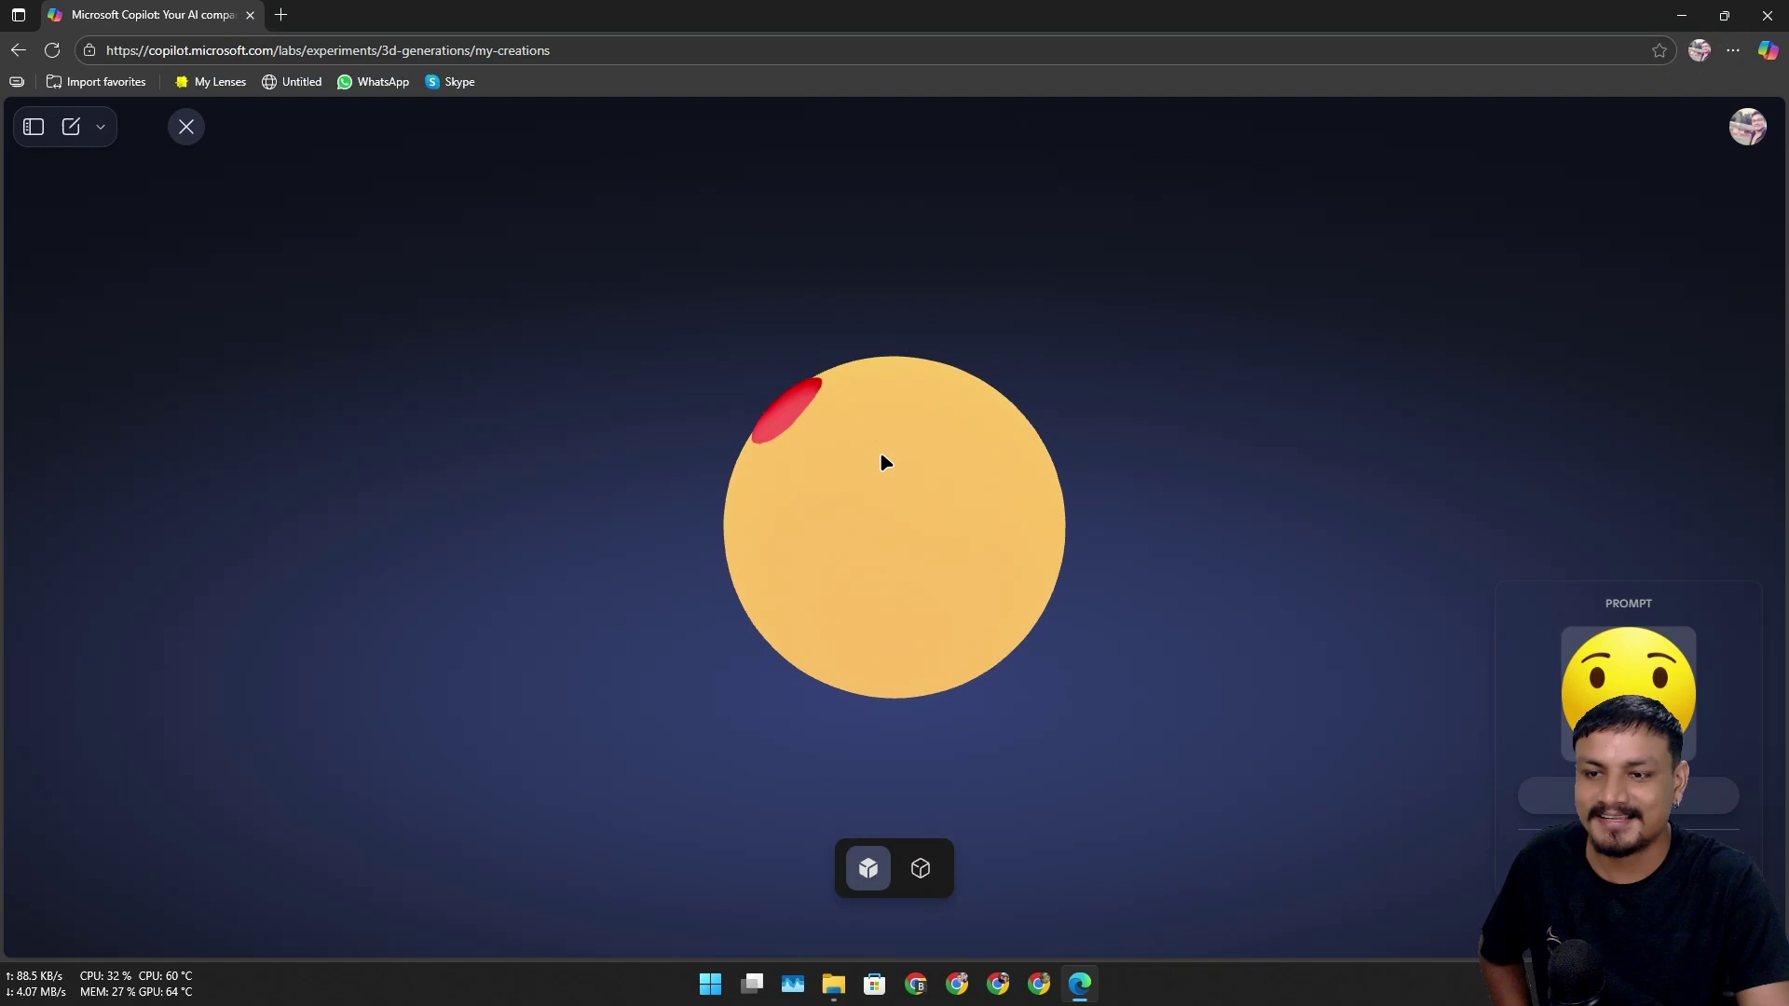
pyautogui.moveTo(885, 461); pyautogui.dragTo(1010, 532)
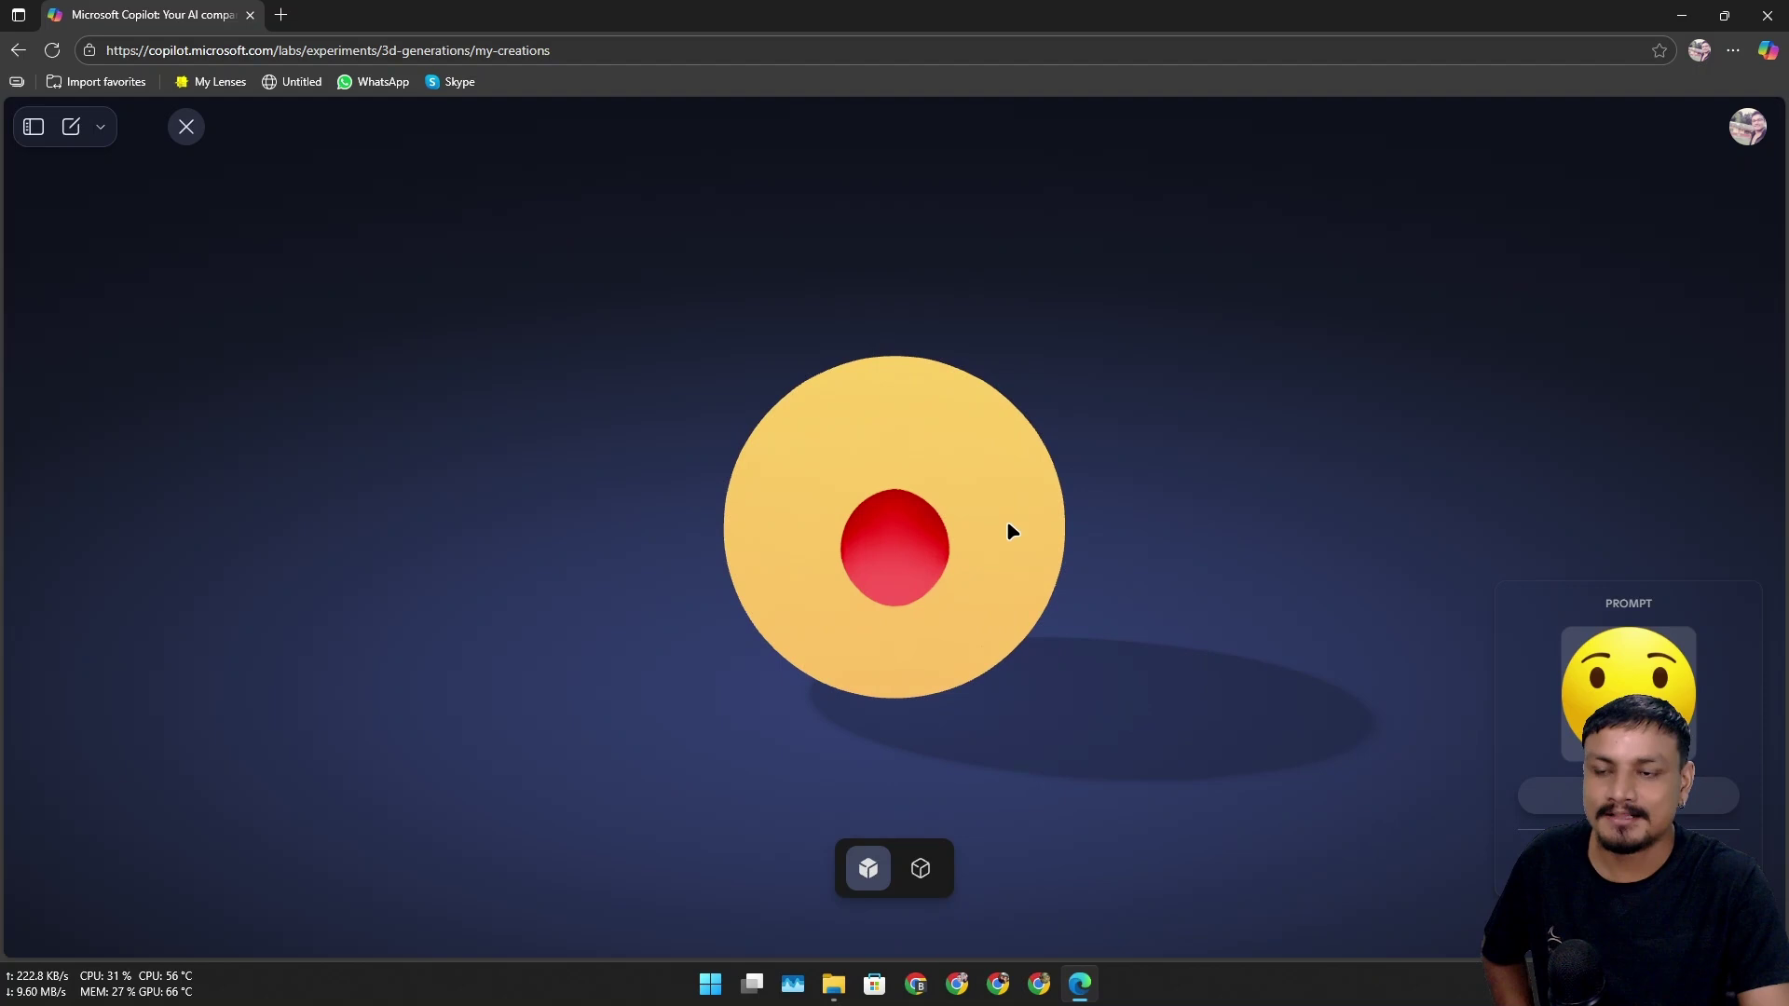
pyautogui.click(920, 869)
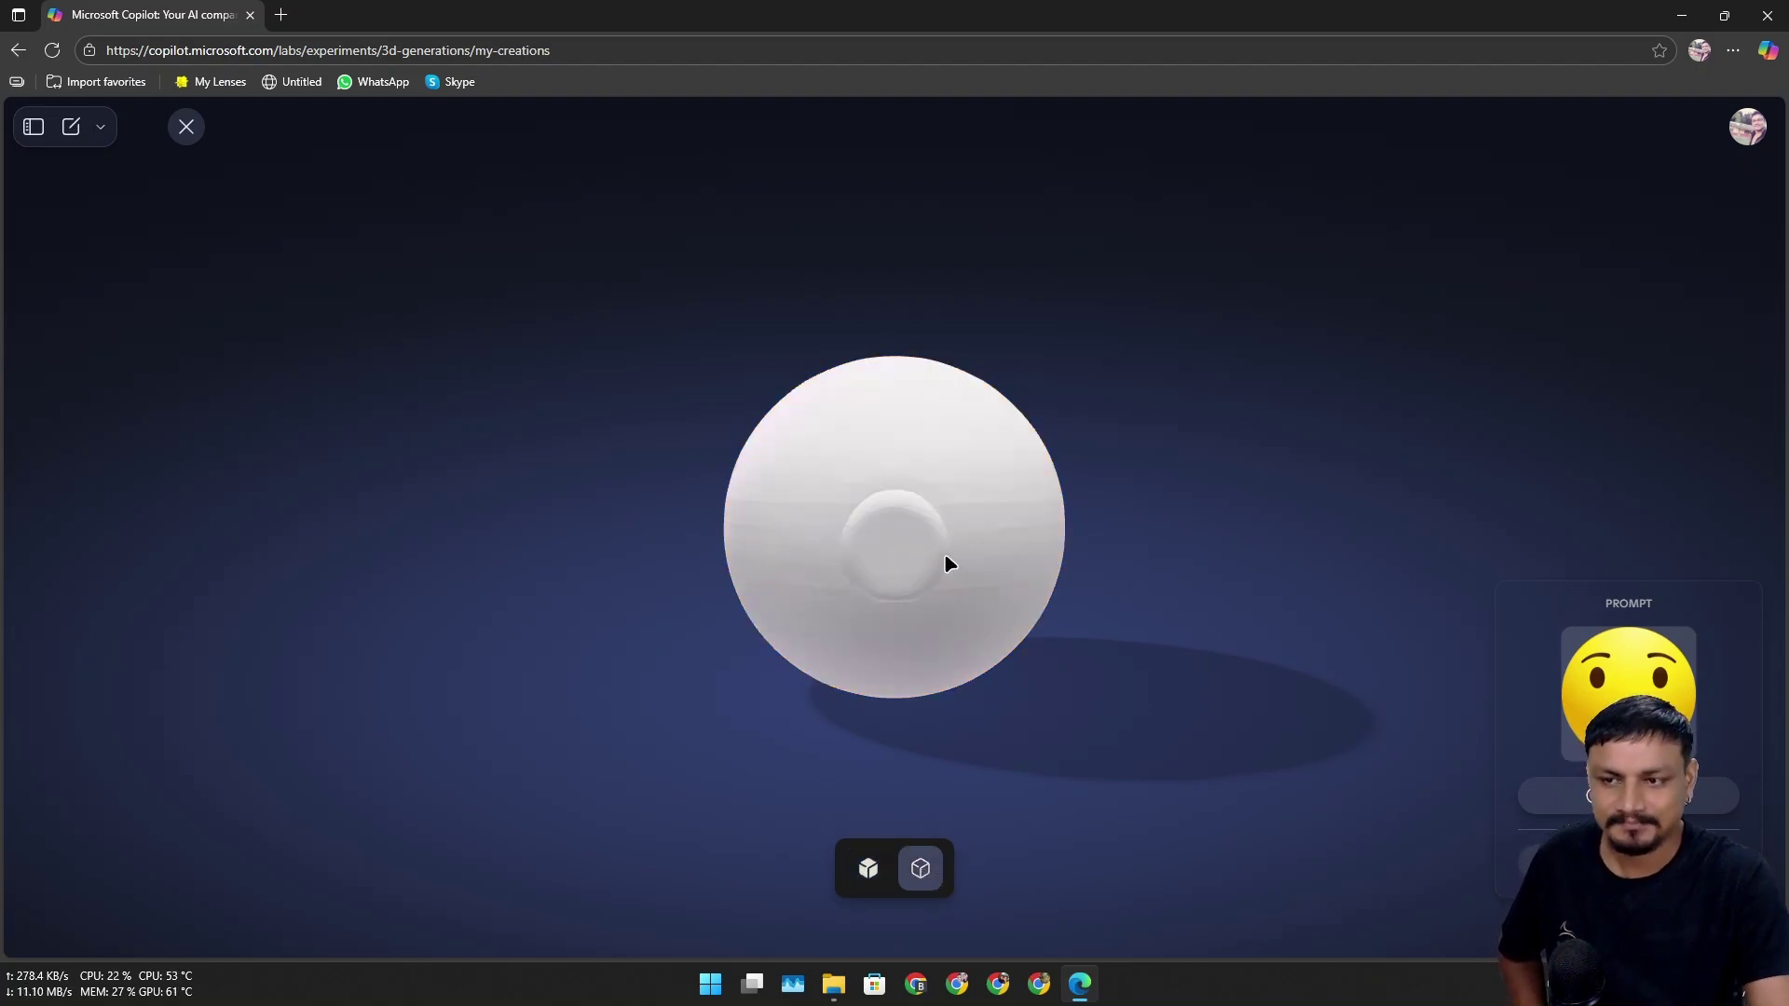
pyautogui.moveTo(948, 563); pyautogui.dragTo(938, 626)
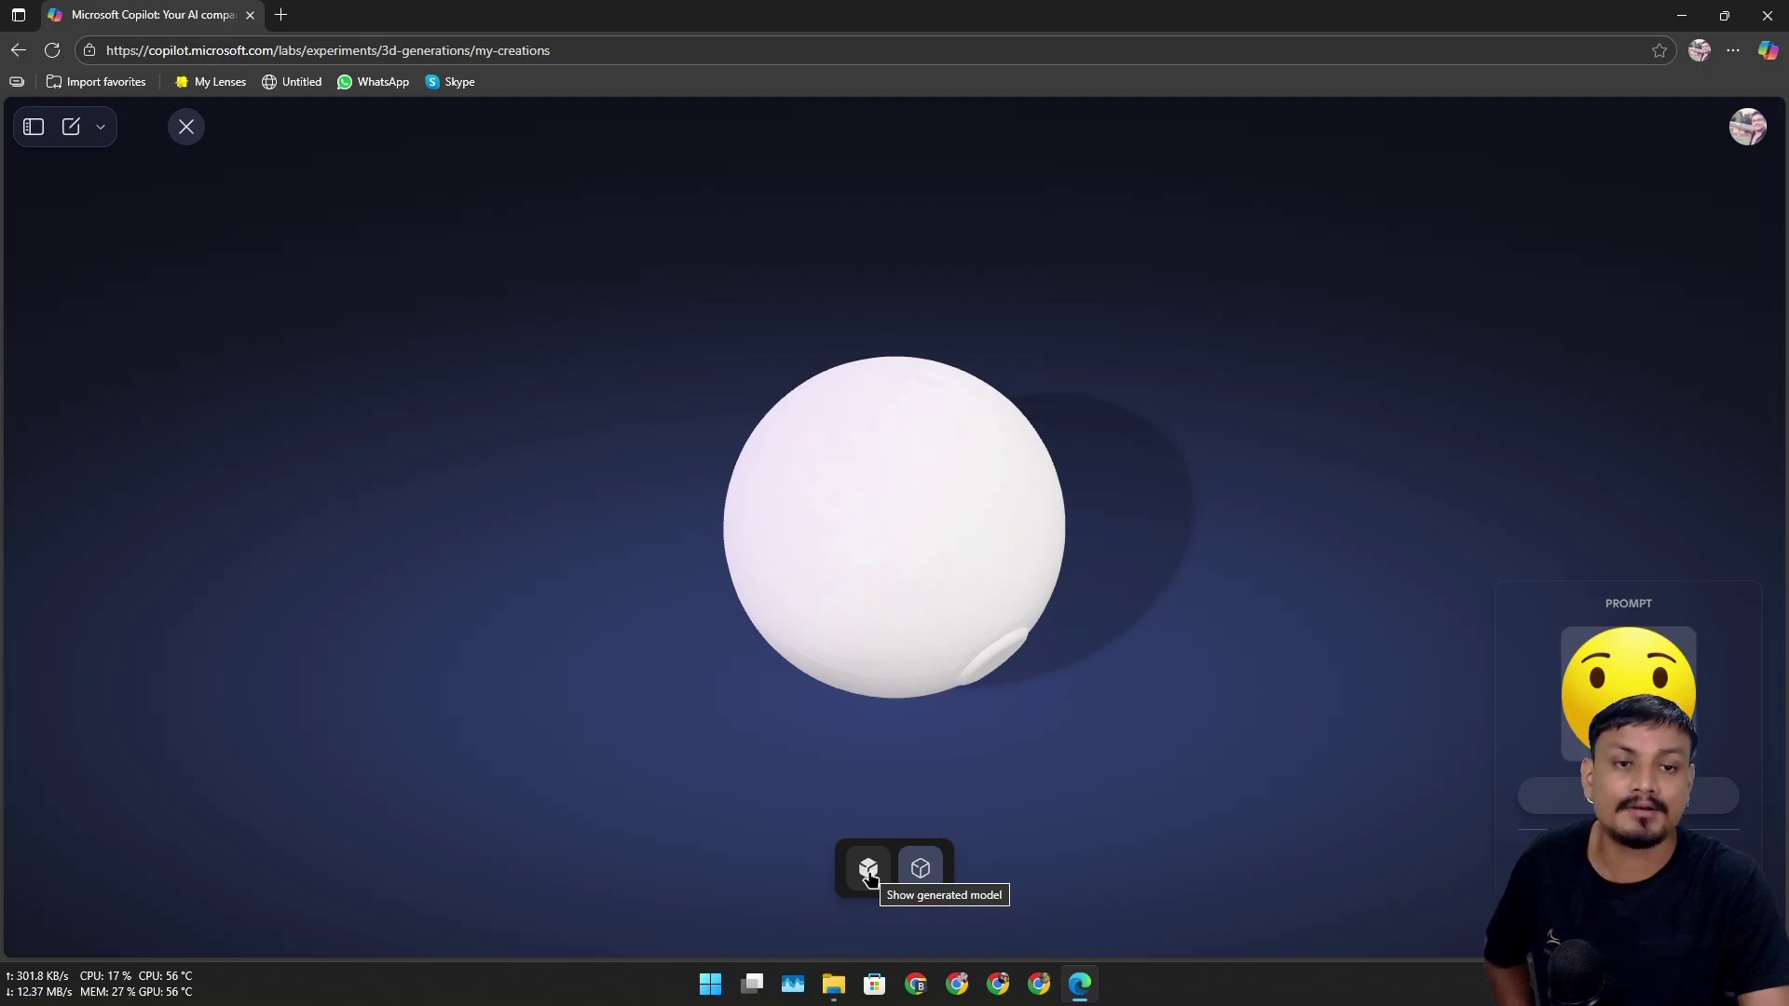
# Open and orbit the Shrek model, confirm its .glb is in Downloads, then open a new tab.
pyautogui.click(869, 871)
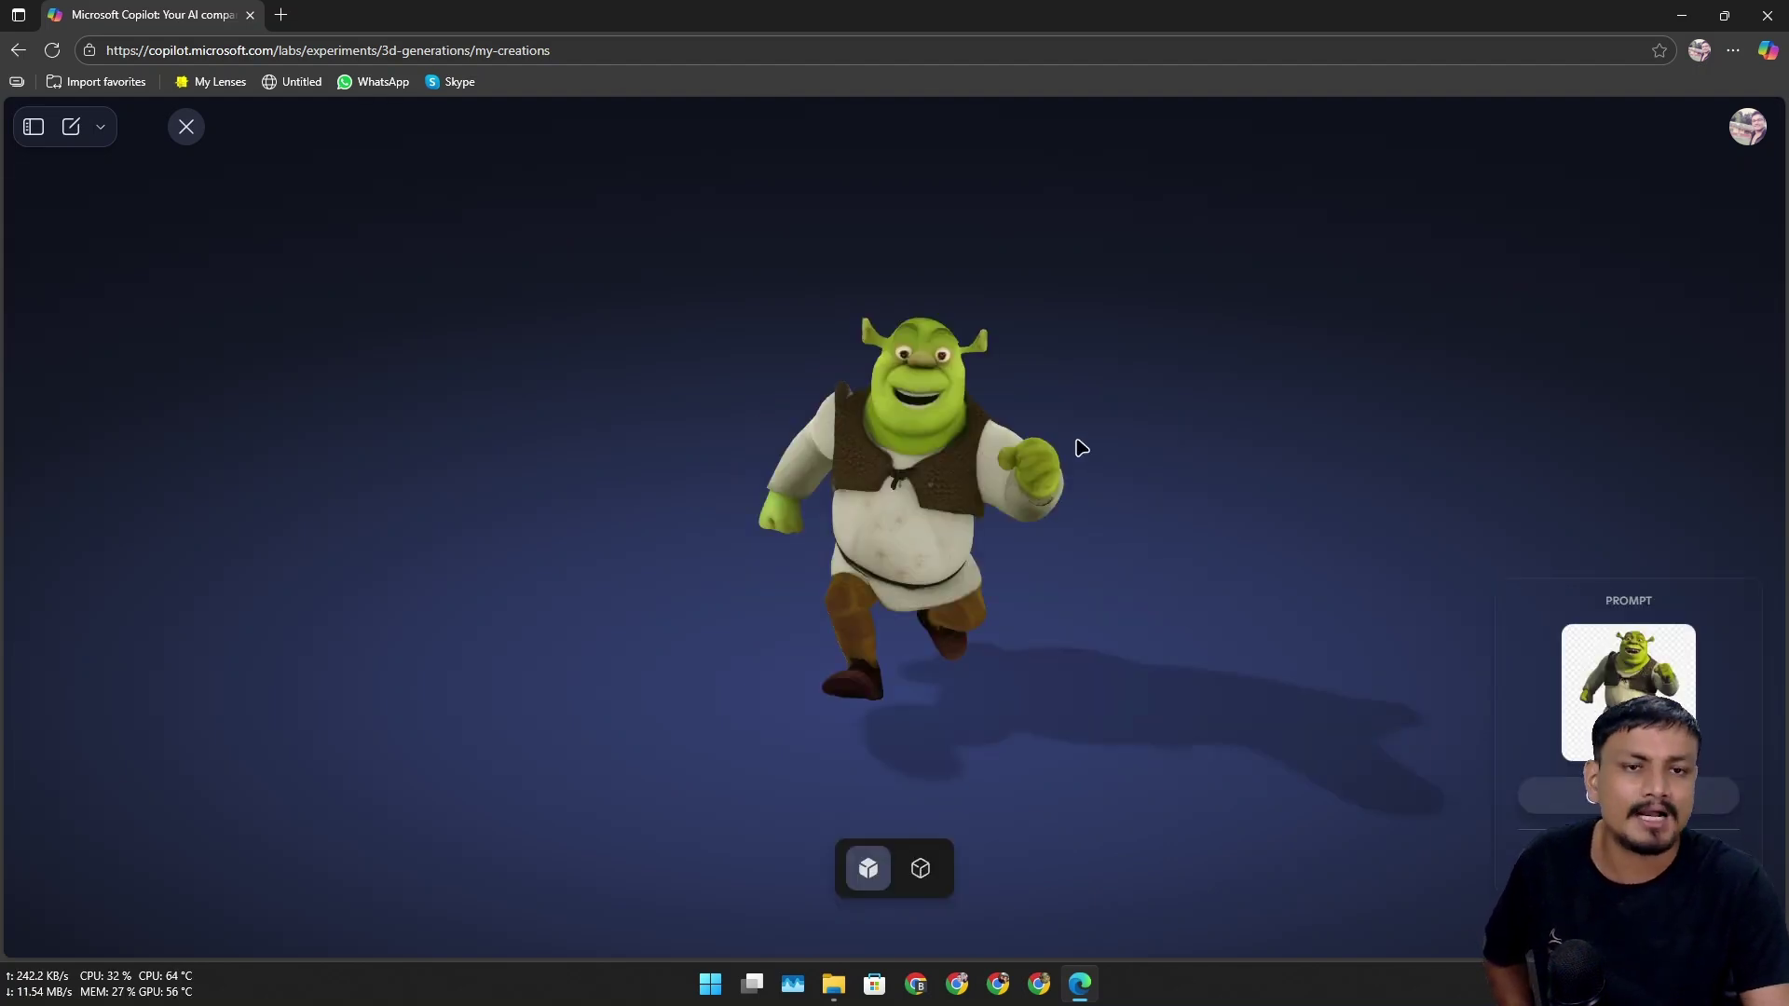
pyautogui.moveTo(974, 536)
pyautogui.mouseDown()
pyautogui.moveTo(758, 519)
pyautogui.moveTo(775, 683)
pyautogui.moveTo(1093, 482)
pyautogui.moveTo(970, 519)
pyautogui.mouseUp()
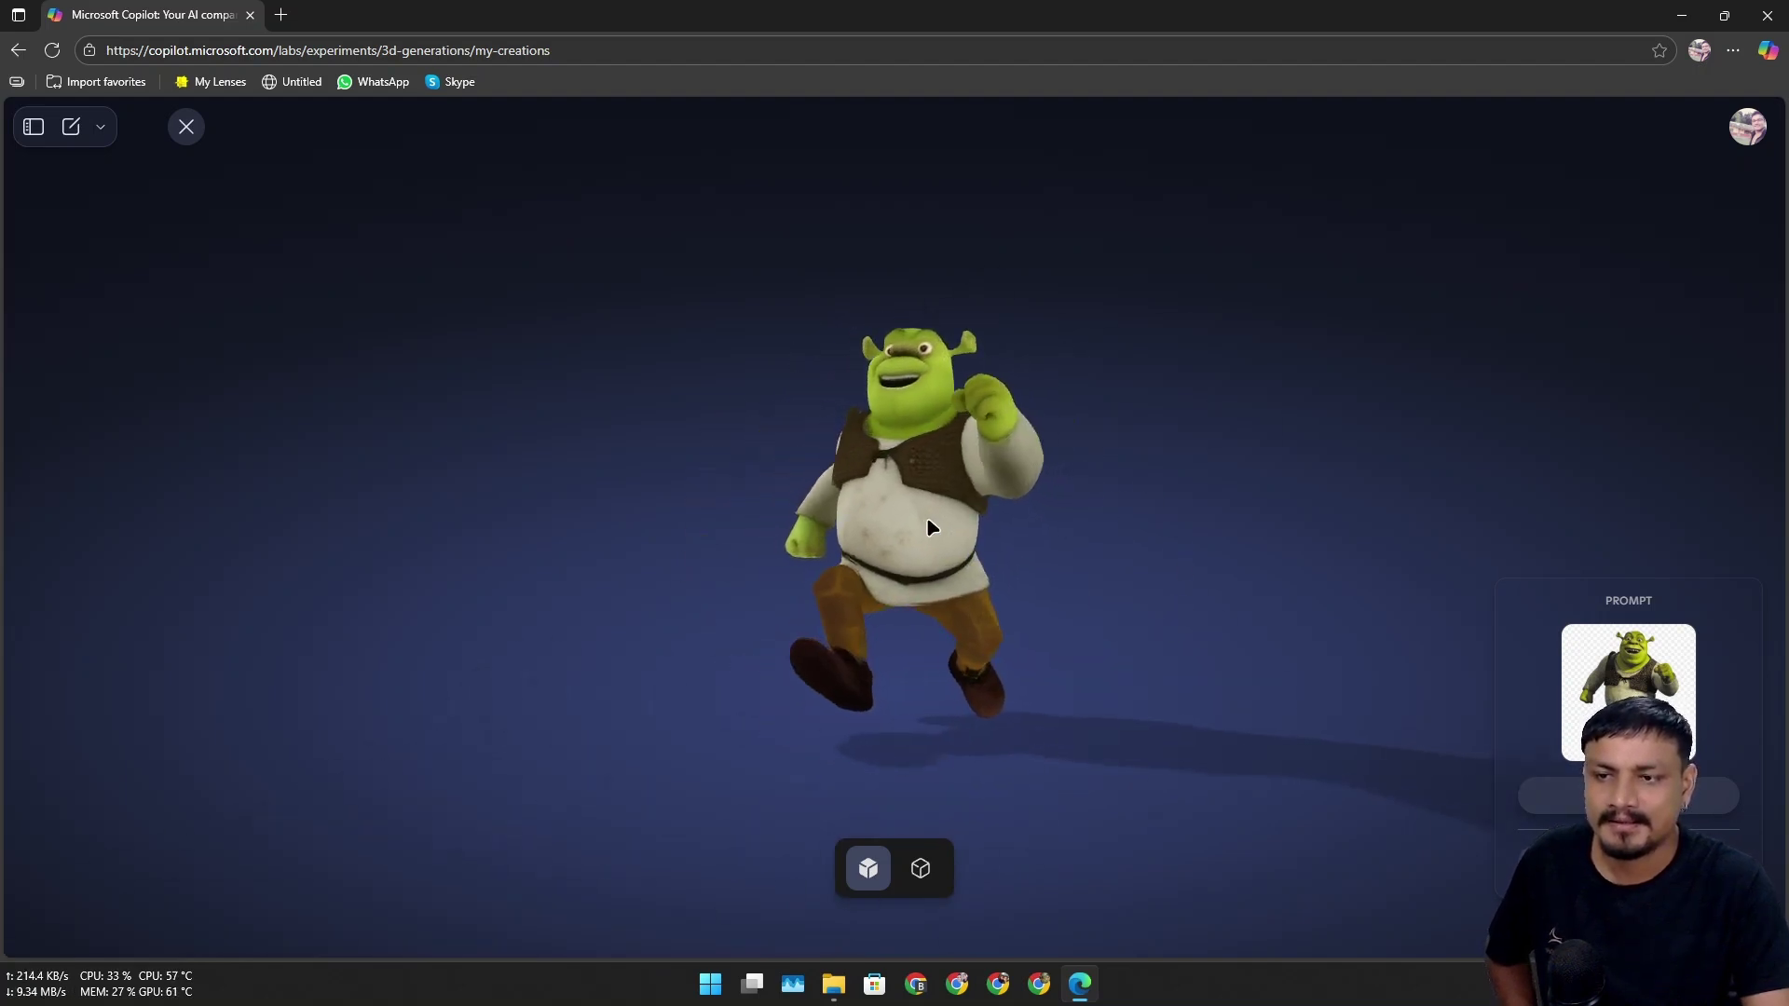
pyautogui.moveTo(1041, 577); pyautogui.dragTo(937, 562)
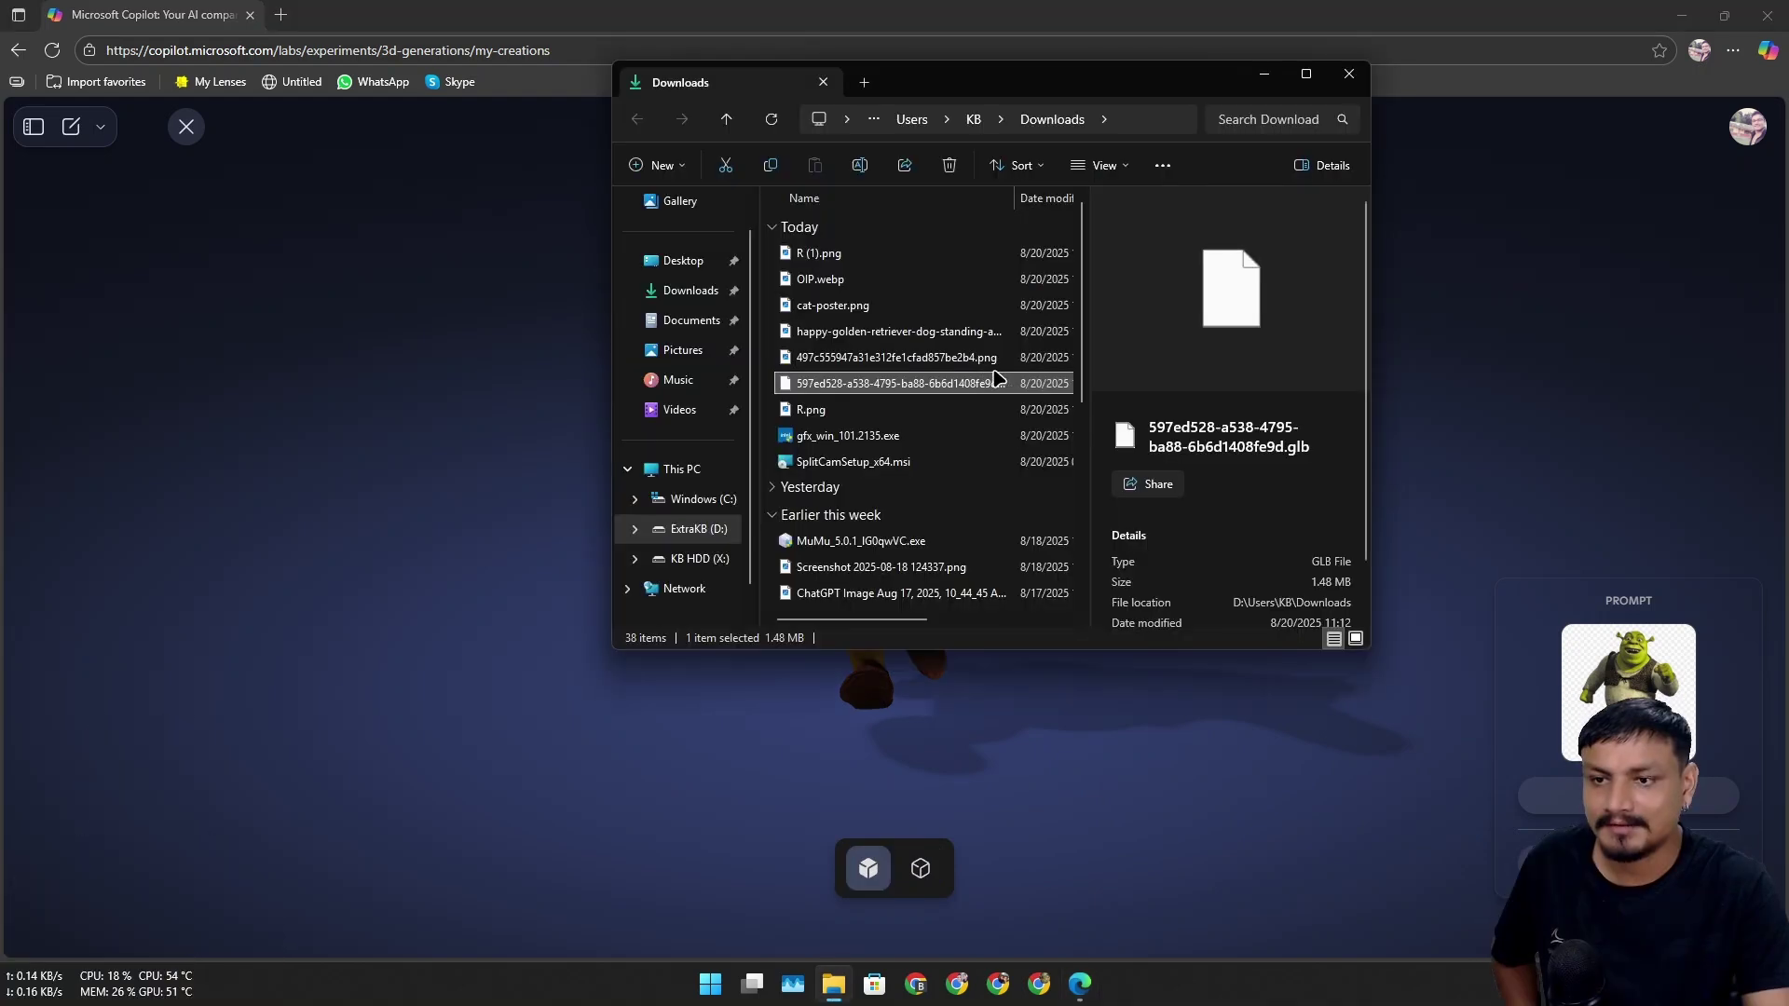
pyautogui.click(471, 342)
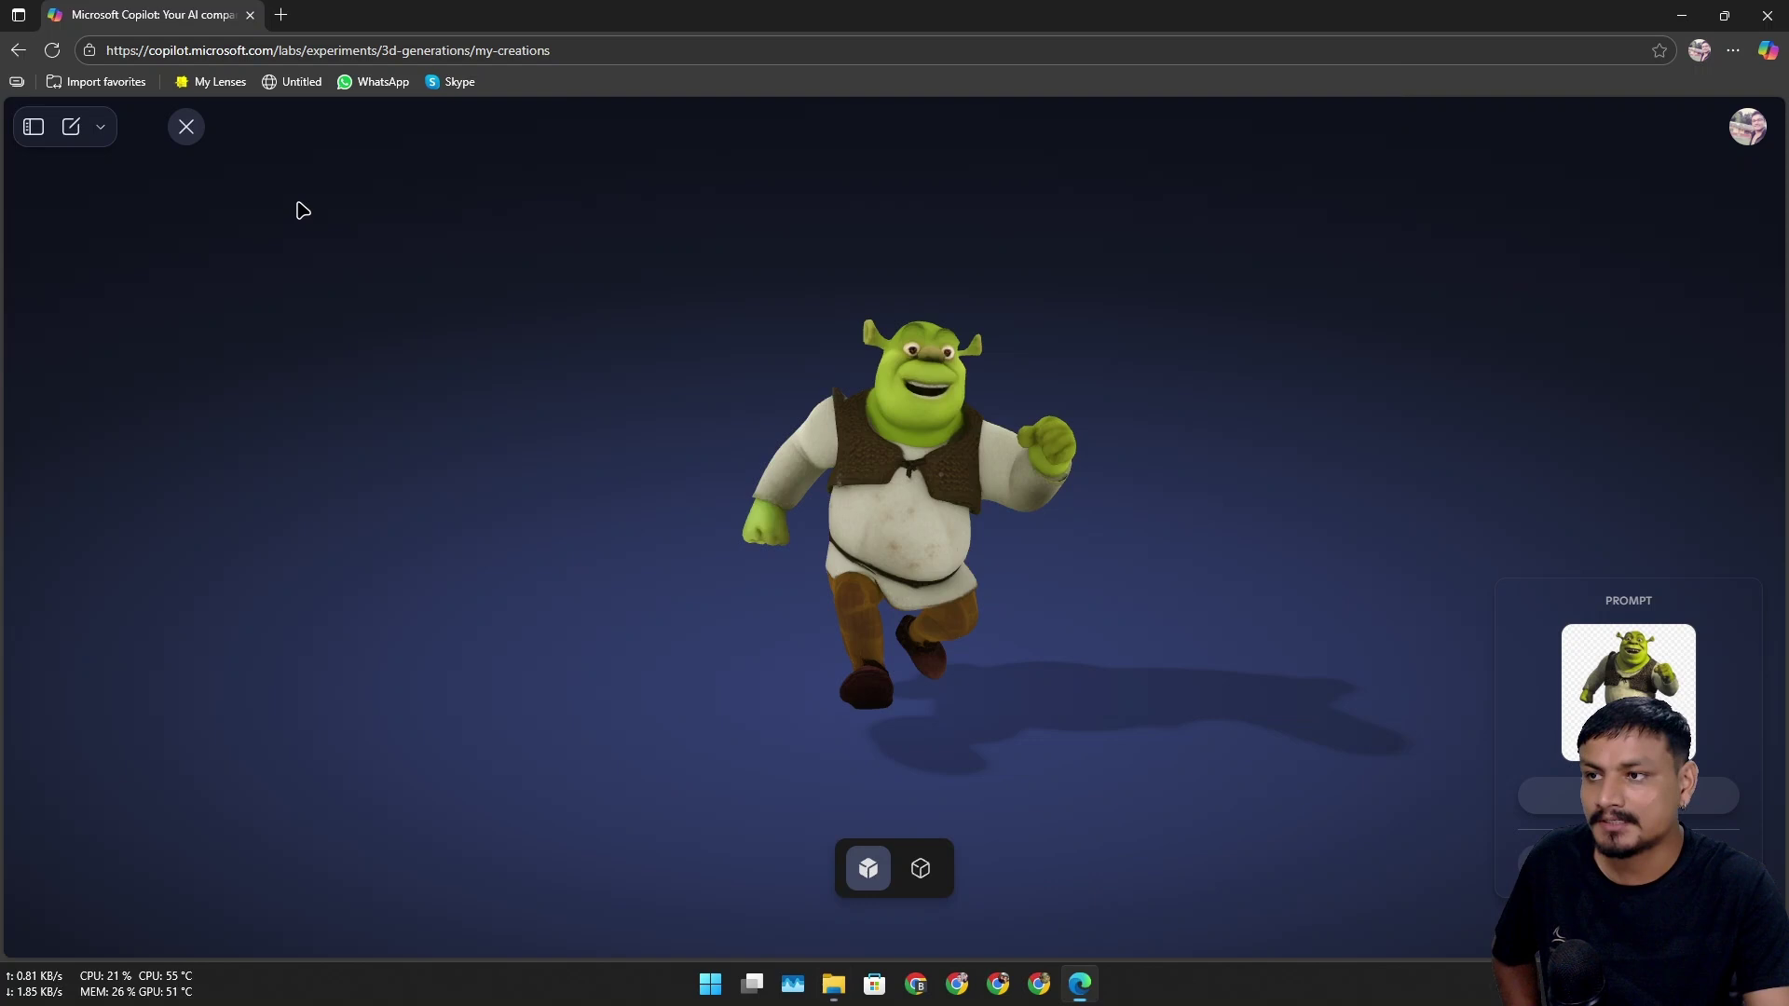
pyautogui.click(281, 16)
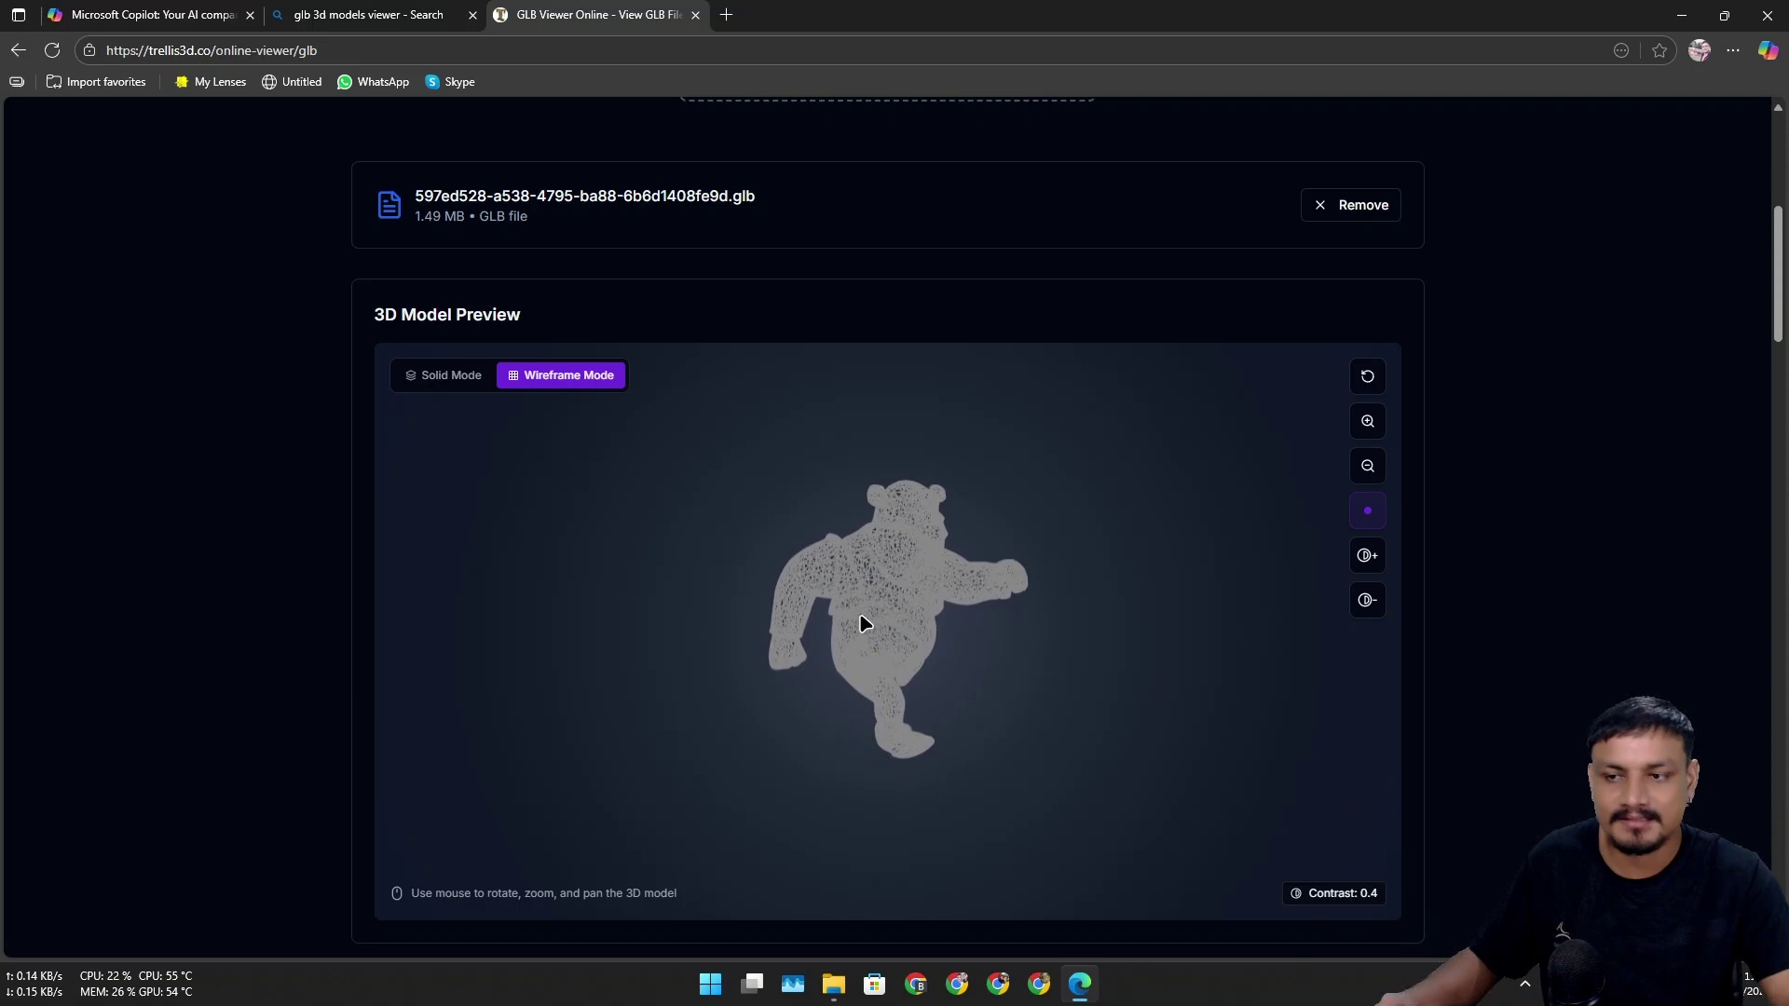
# Zoom in close on the Shrek wireframe mesh in the Trellis3D viewer, then zoom back out.
pyautogui.scroll(10, 887, 611)
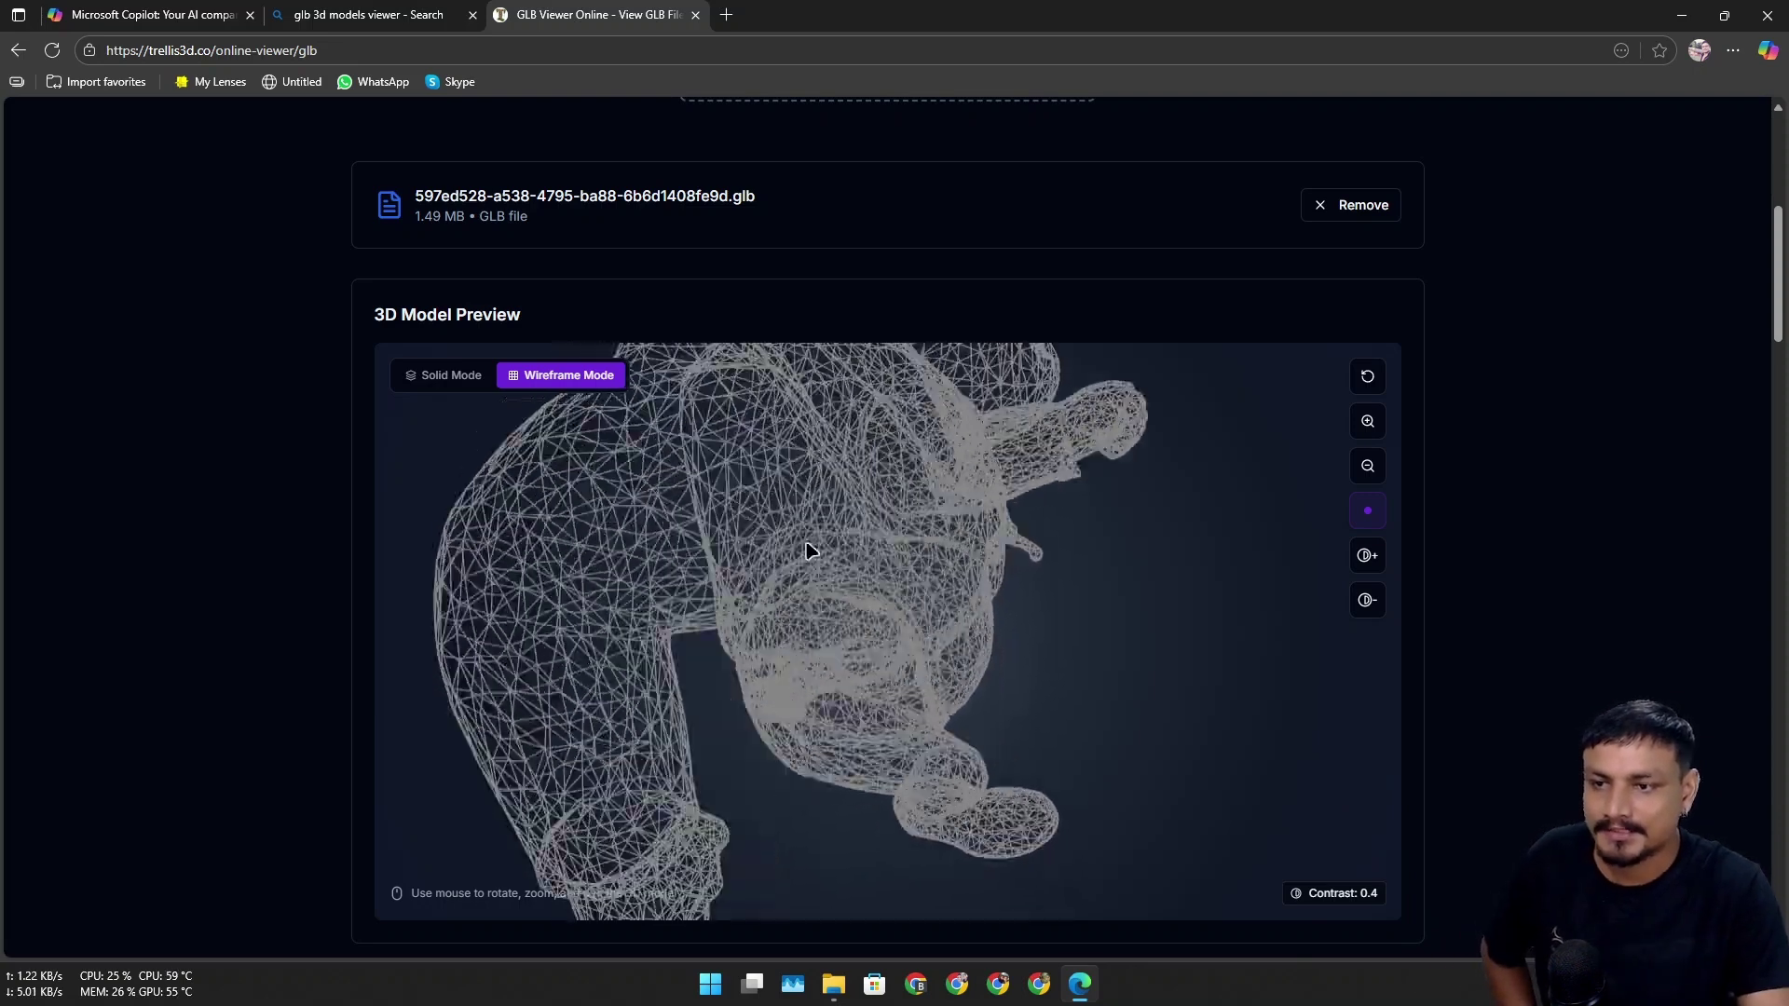
pyautogui.scroll(5, 799, 503)
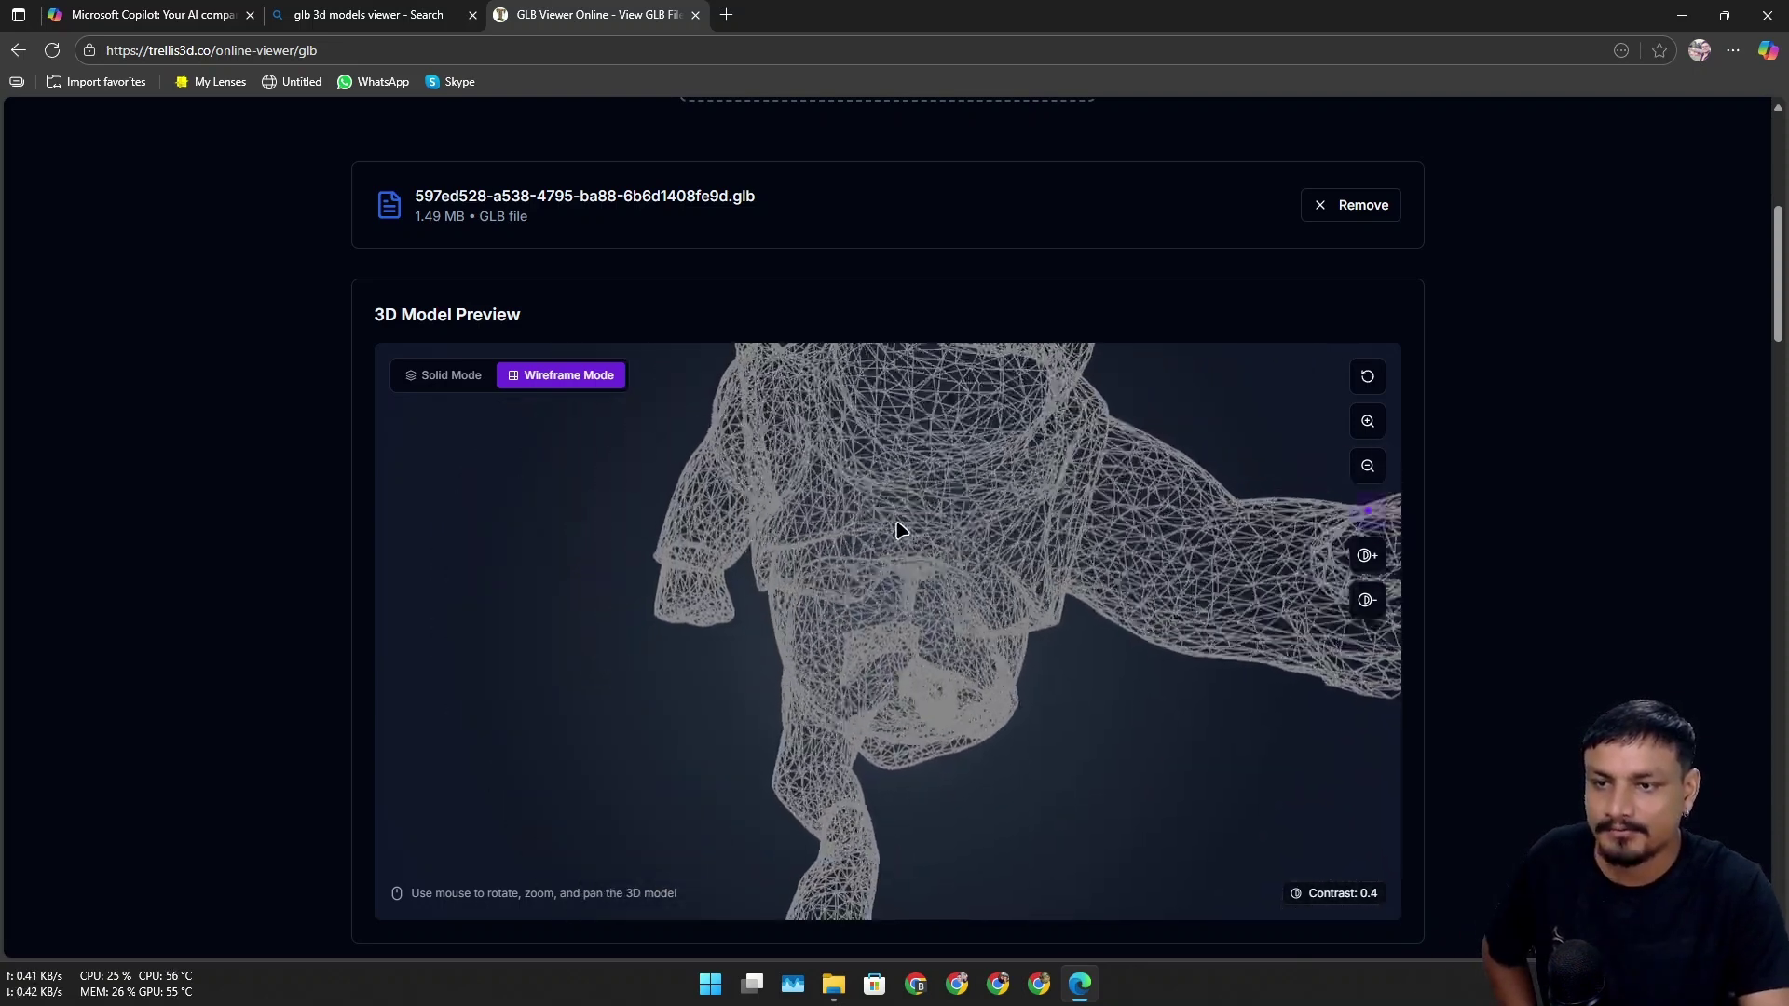
pyautogui.scroll(-8, 862, 562)
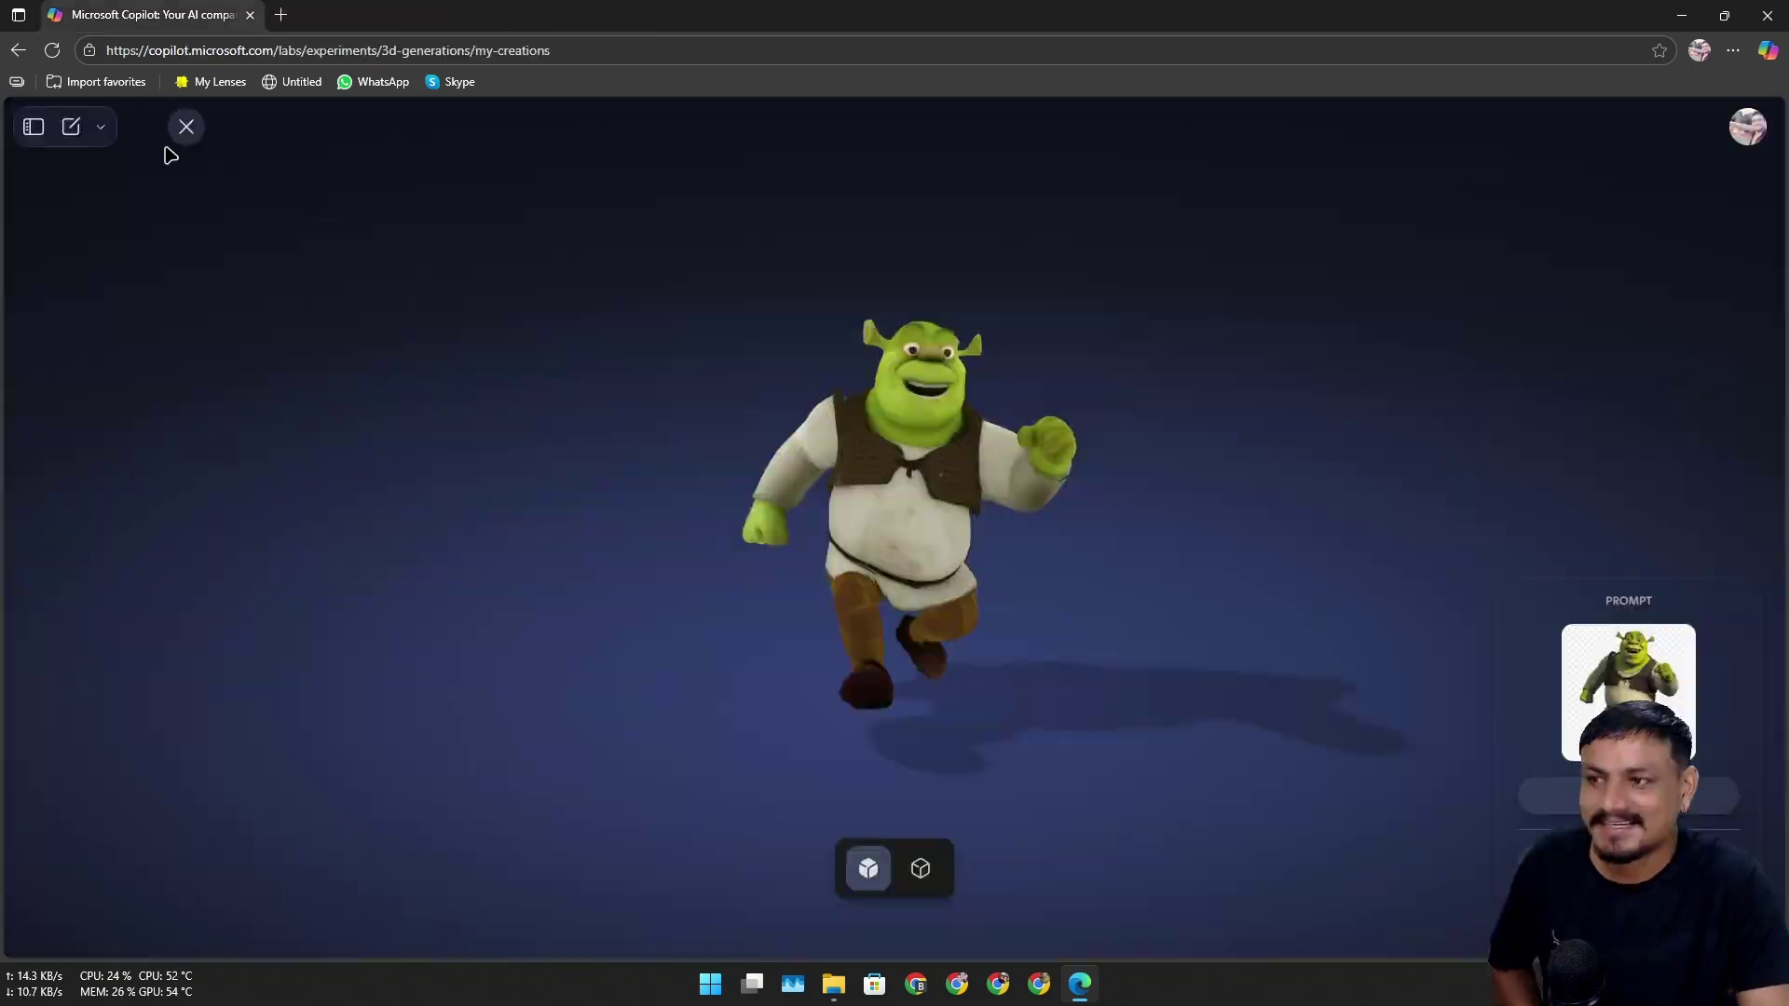
# Close the Shrek model to return to the gallery of emoji, Minecraft, cat and Shrek models.
pyautogui.click(184, 131)
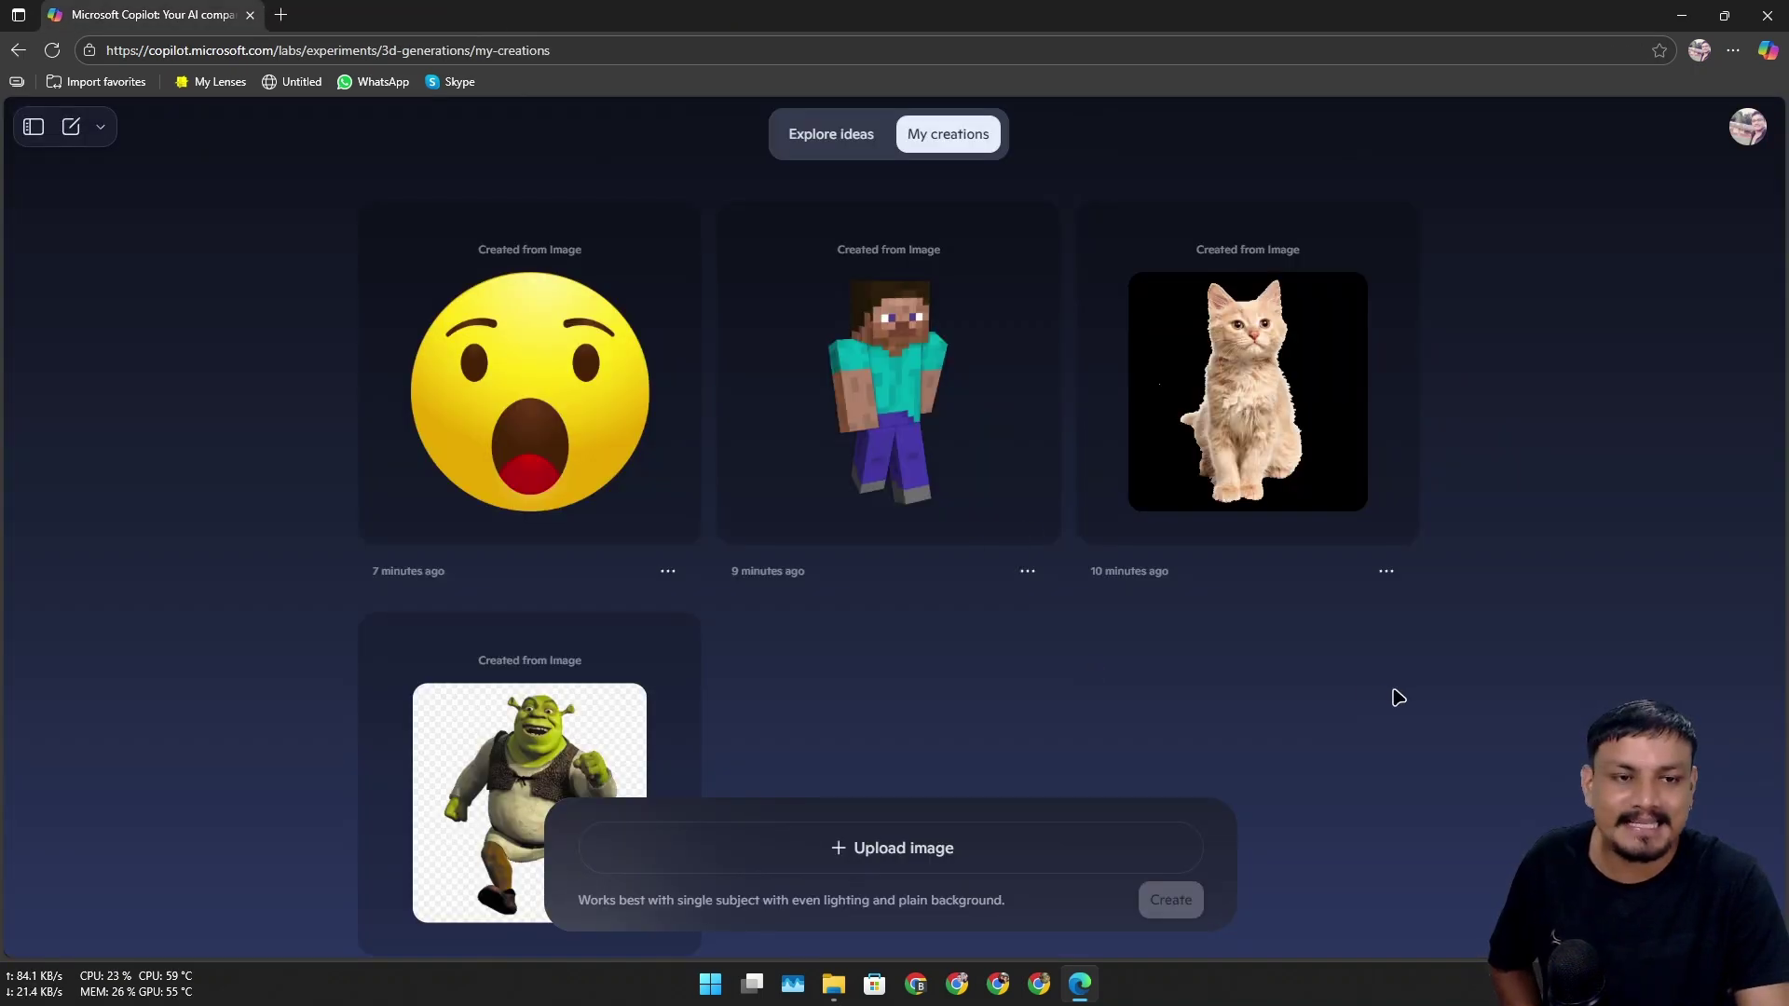